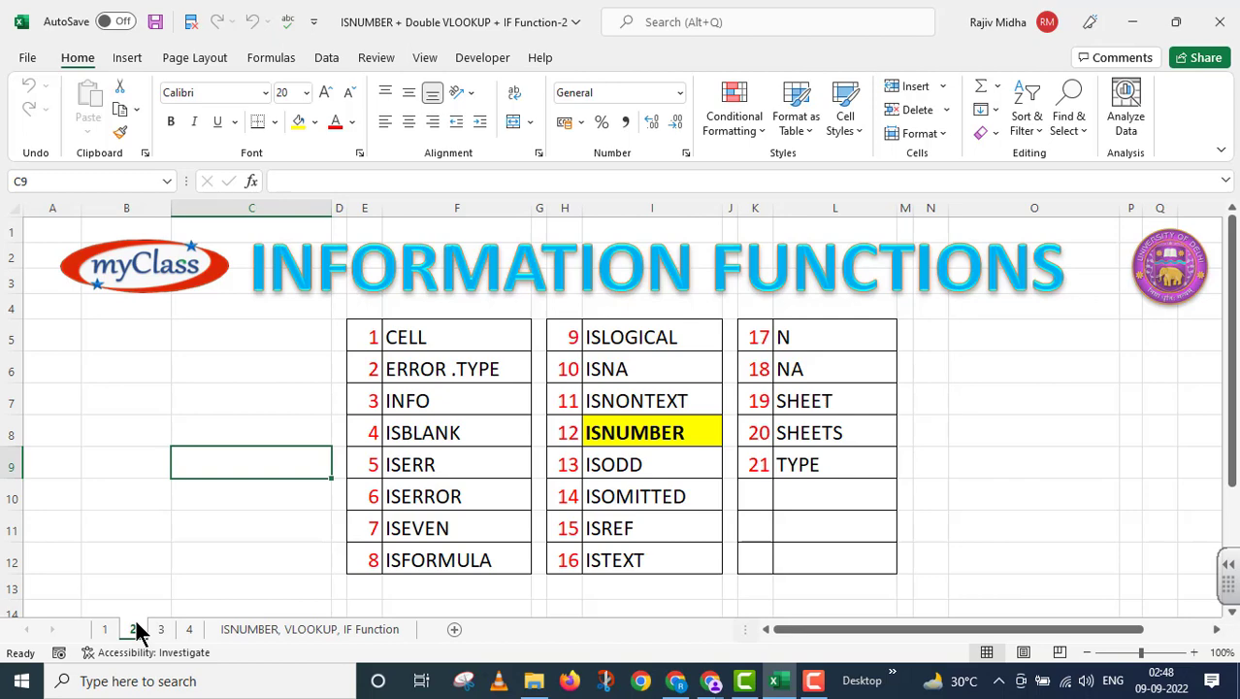
Go to the "ISNUMBER, VLOOKUP, IF Function" worksheet.
{"action": "left_click", "coordinate": [160, 632]}
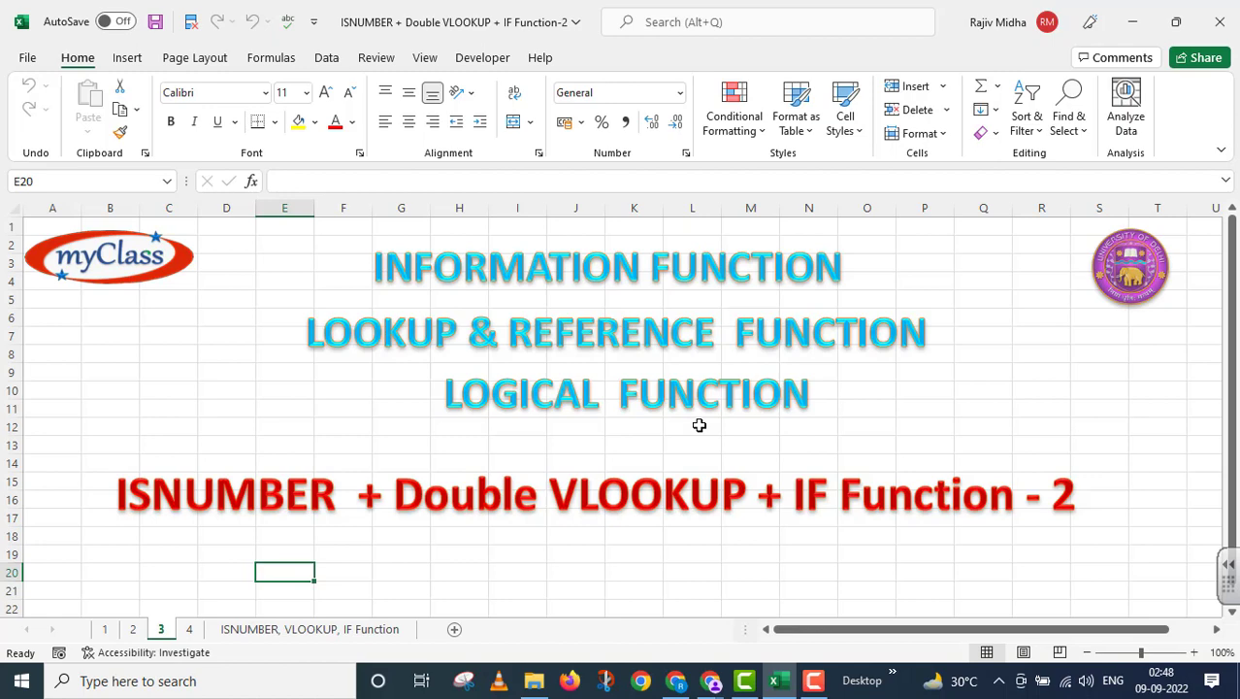
{"action": "key", "text": "ctrl+Page_Down"}
{"action": "key", "text": "ctrl+Page_Down"}
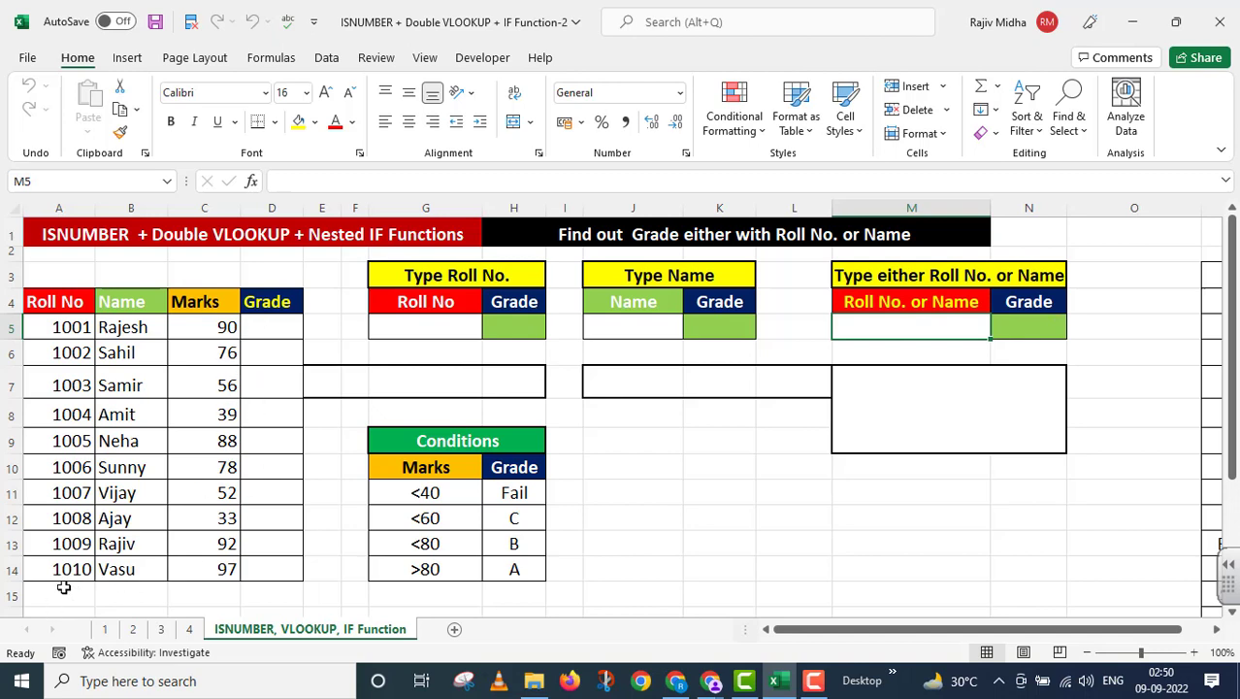
Start an IF formula in Grade cell D5 that returns "Fail" when C5<40.
{"action": "left_click", "coordinate": [257, 321]}
{"action": "type", "text": "="}
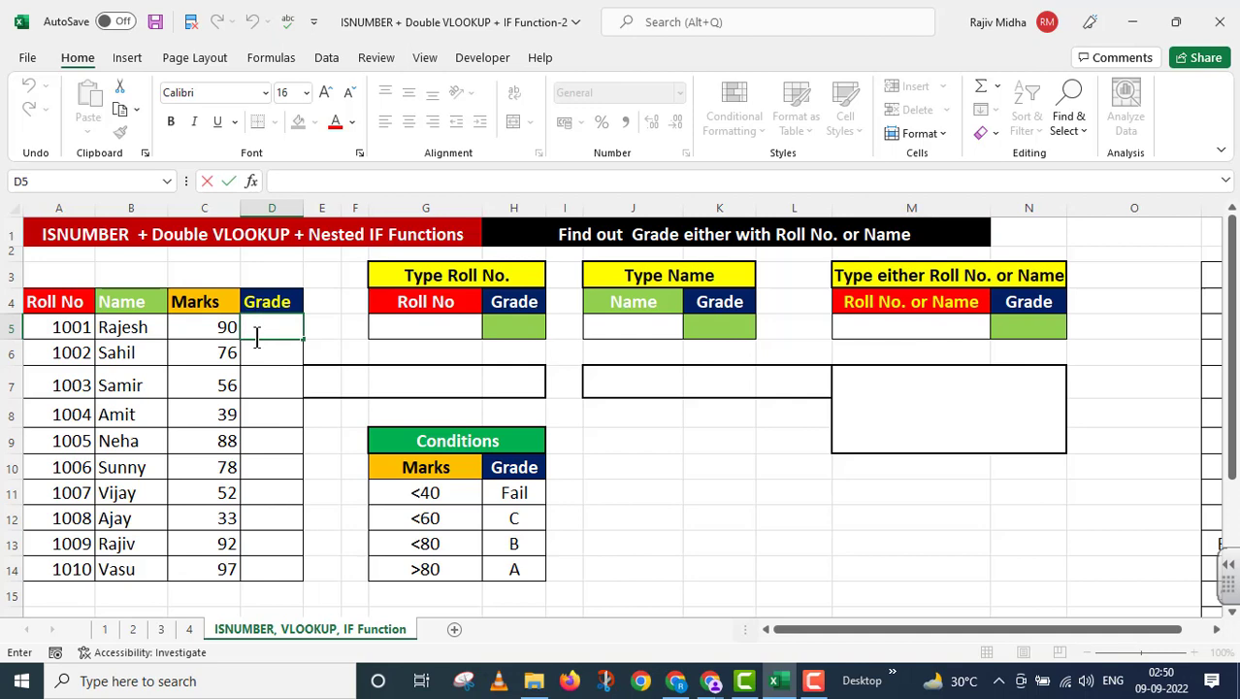
{"action": "type", "text": "=IF("}
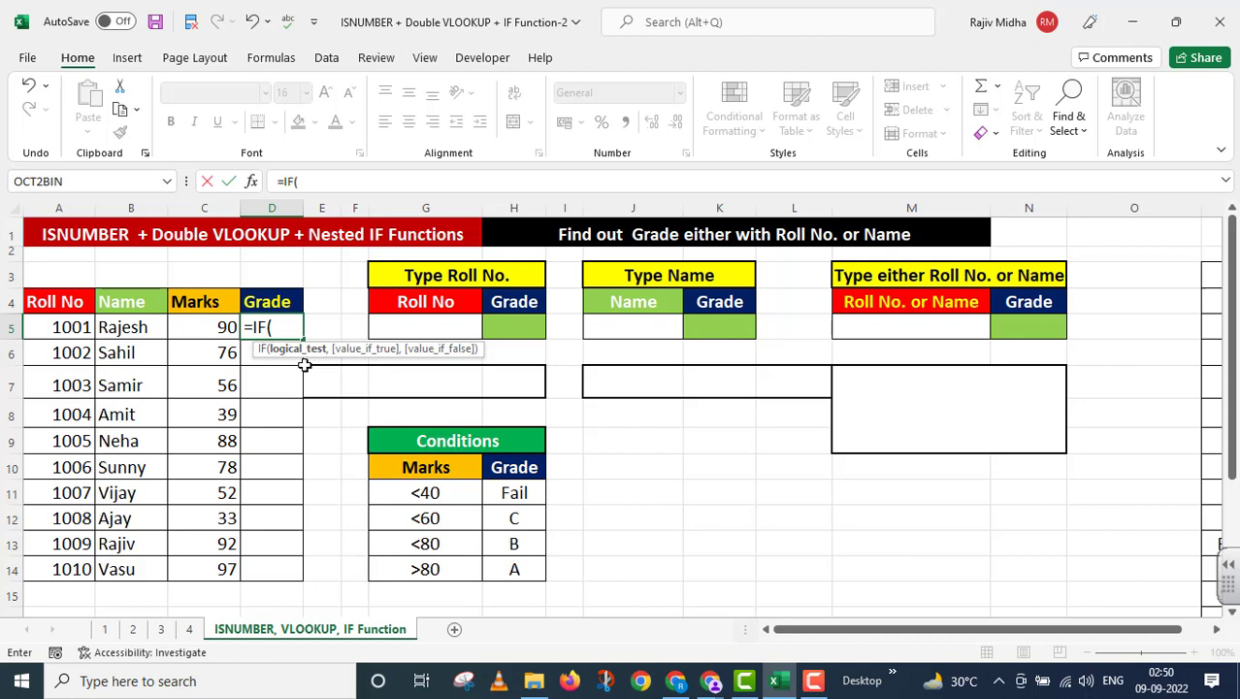
{"action": "left_click", "coordinate": [204, 327]}
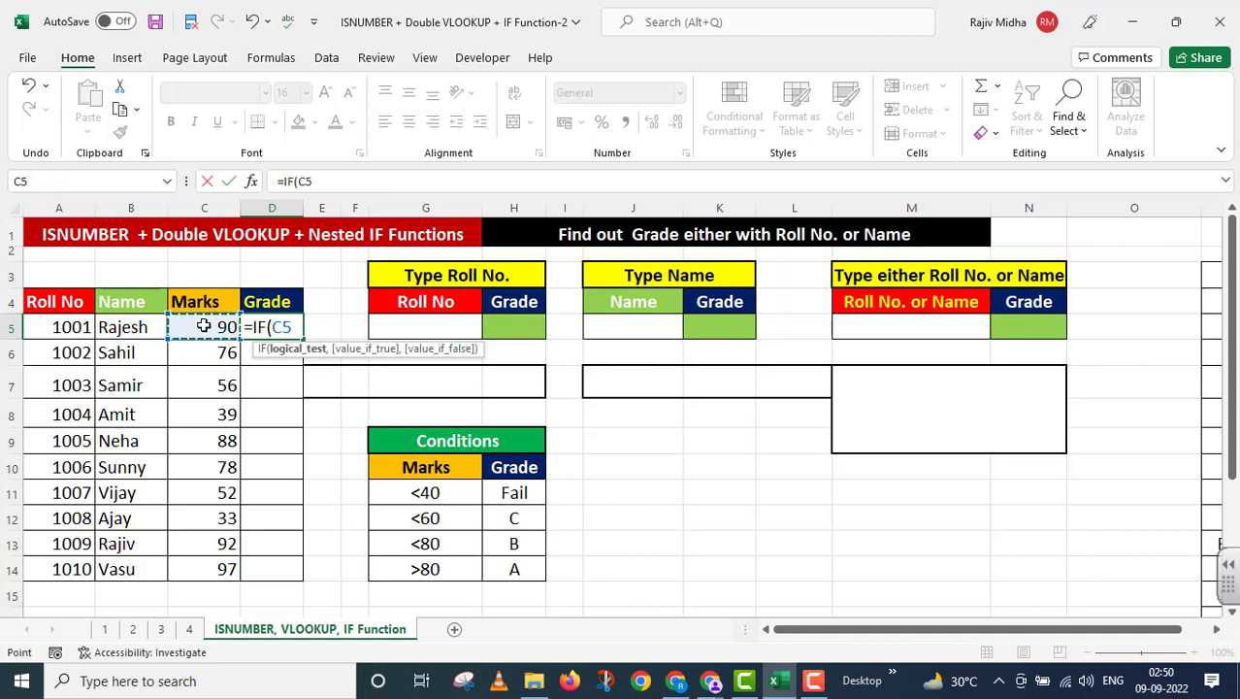
{"action": "type", "text": "<40,"}
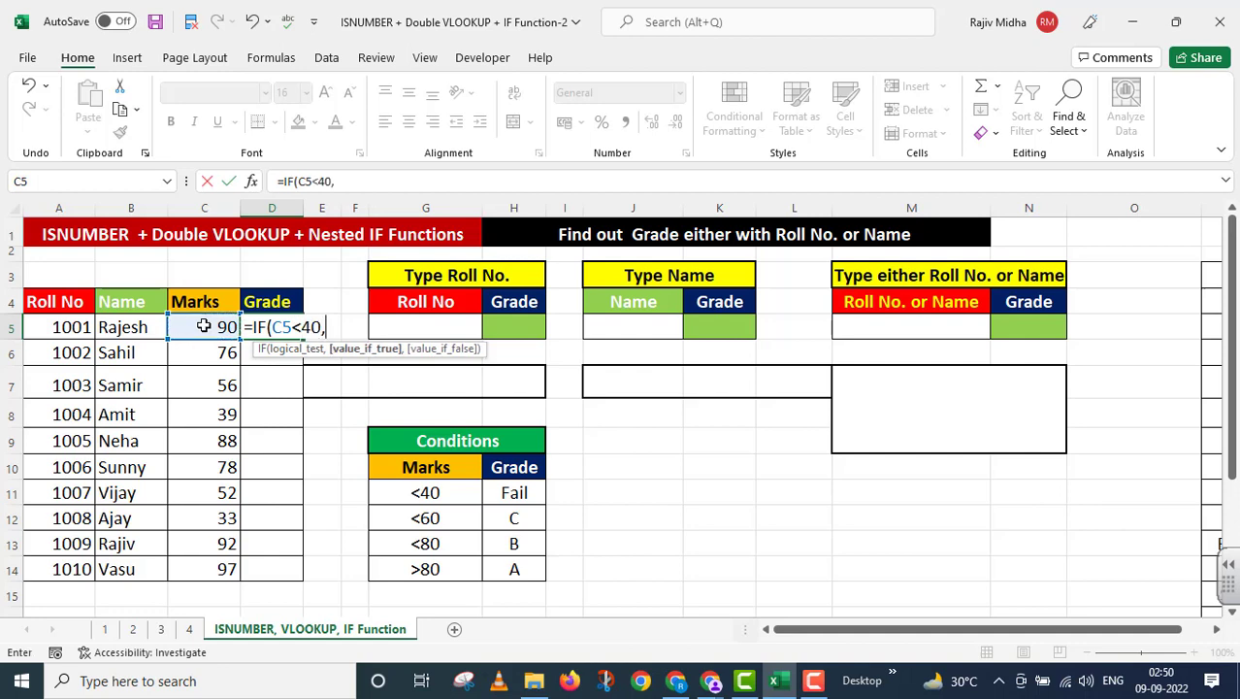
{"action": "type", "text": "\"Fail\","}
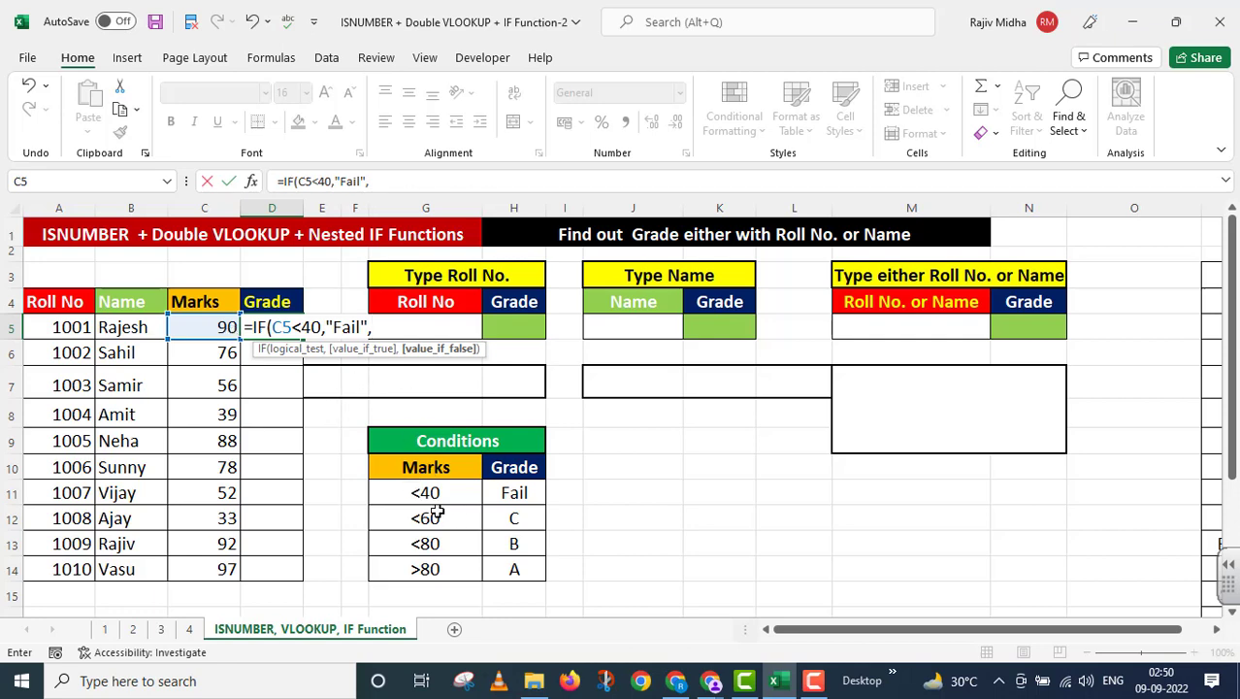
Nest a second IF in the D5 formula that returns "C" when C5<60.
{"action": "type", "text": "I"}
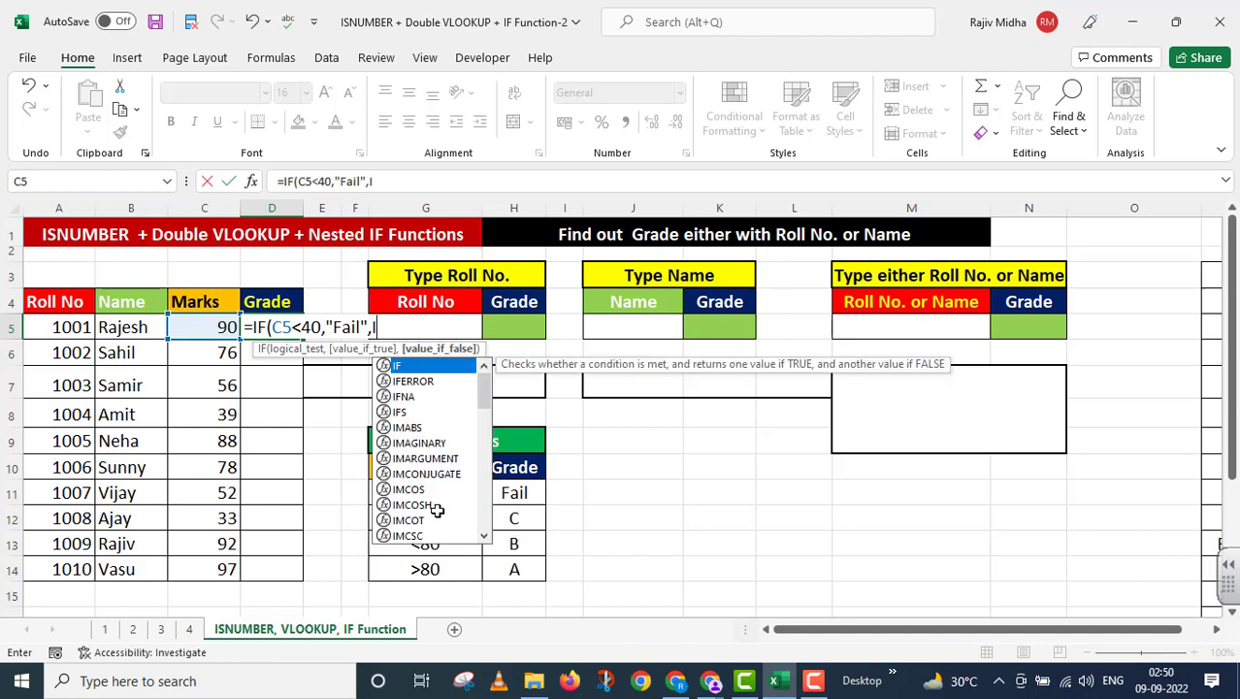
{"action": "type", "text": "F("}
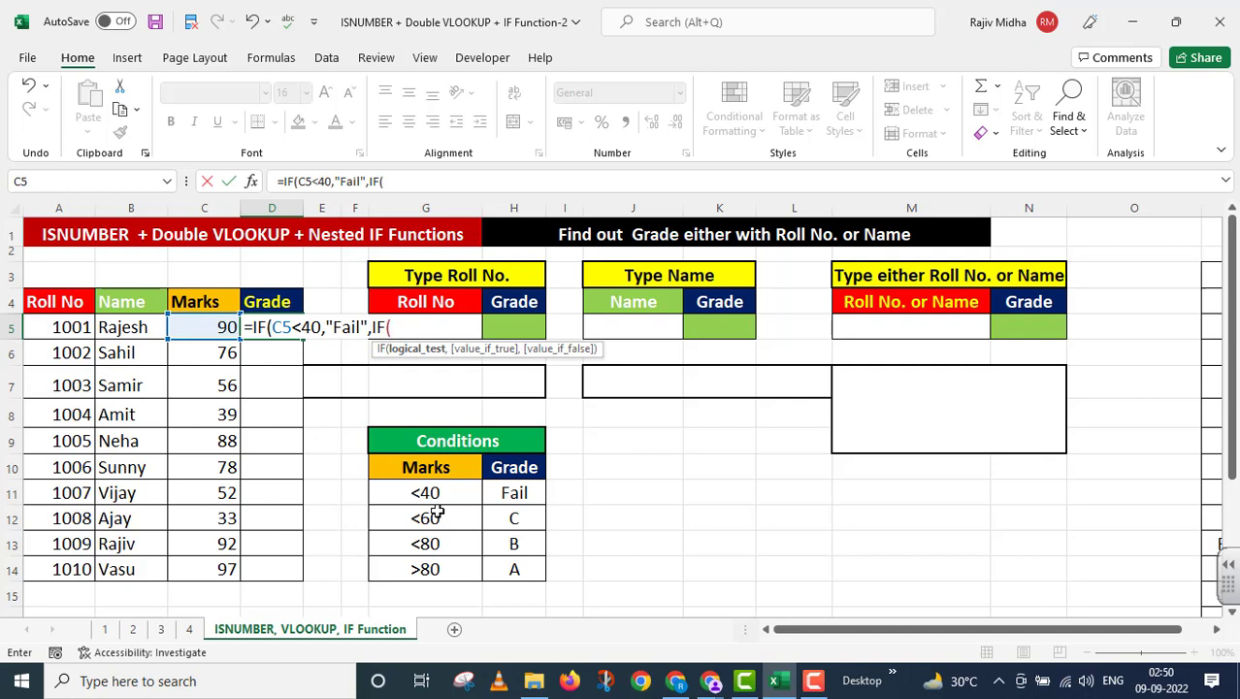
{"action": "left_click", "coordinate": [216, 326]}
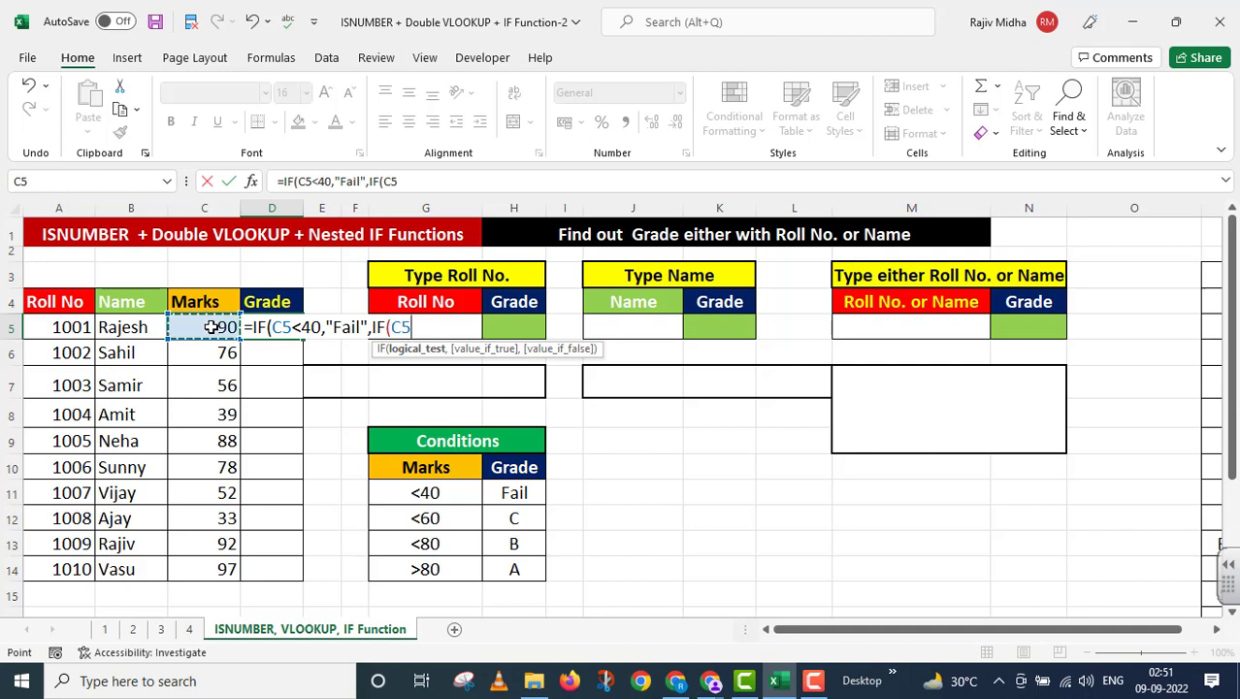
{"action": "type", "text": "<60,"}
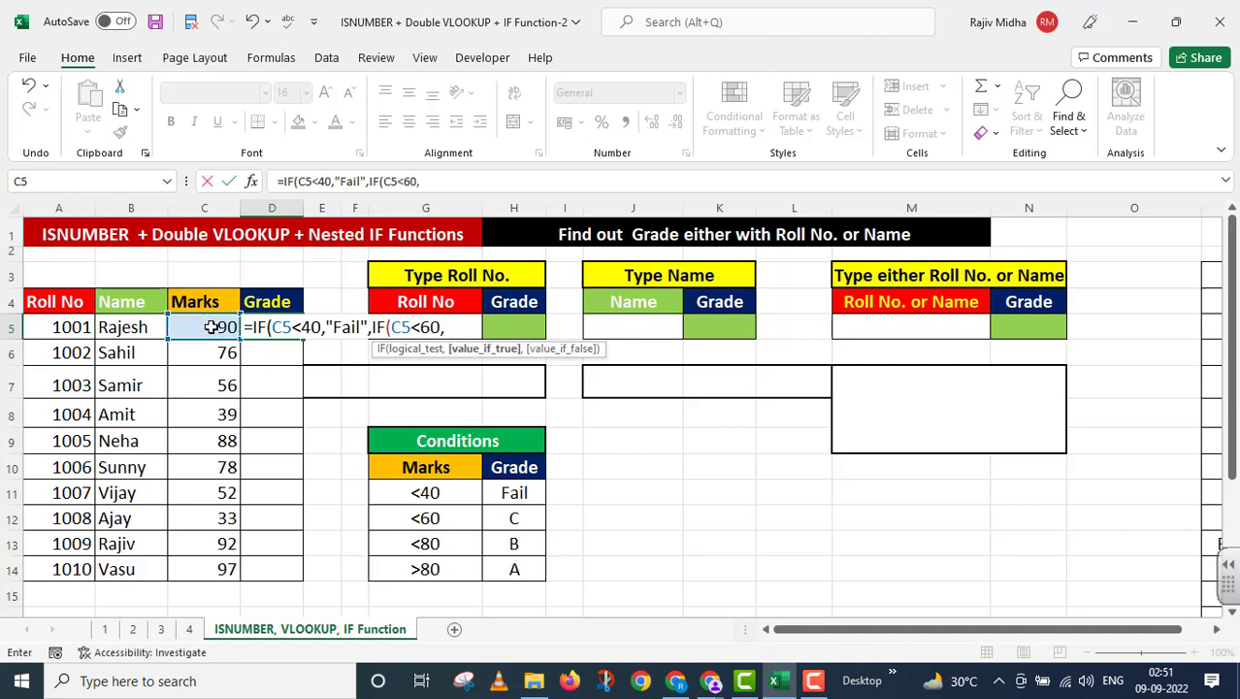
{"action": "type", "text": "\"C\","}
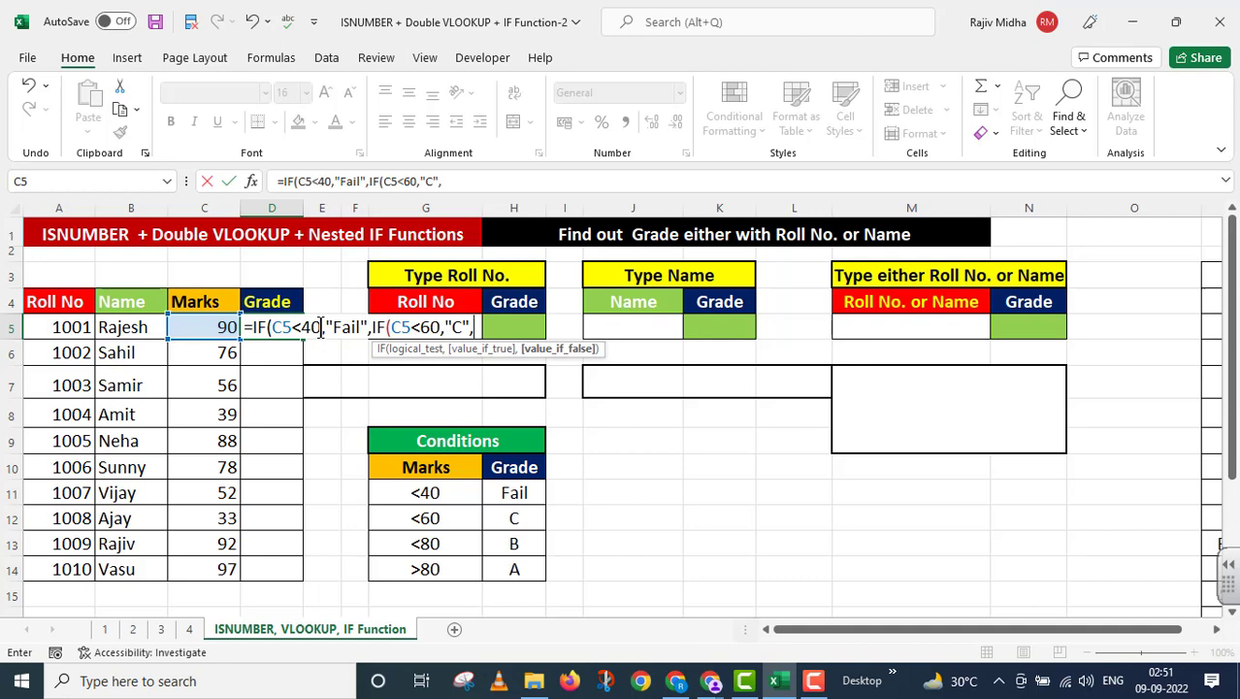
Nest a third IF in the D5 formula that returns "B" when C5<80 and otherwise "A".
{"action": "type", "text": "IF"}
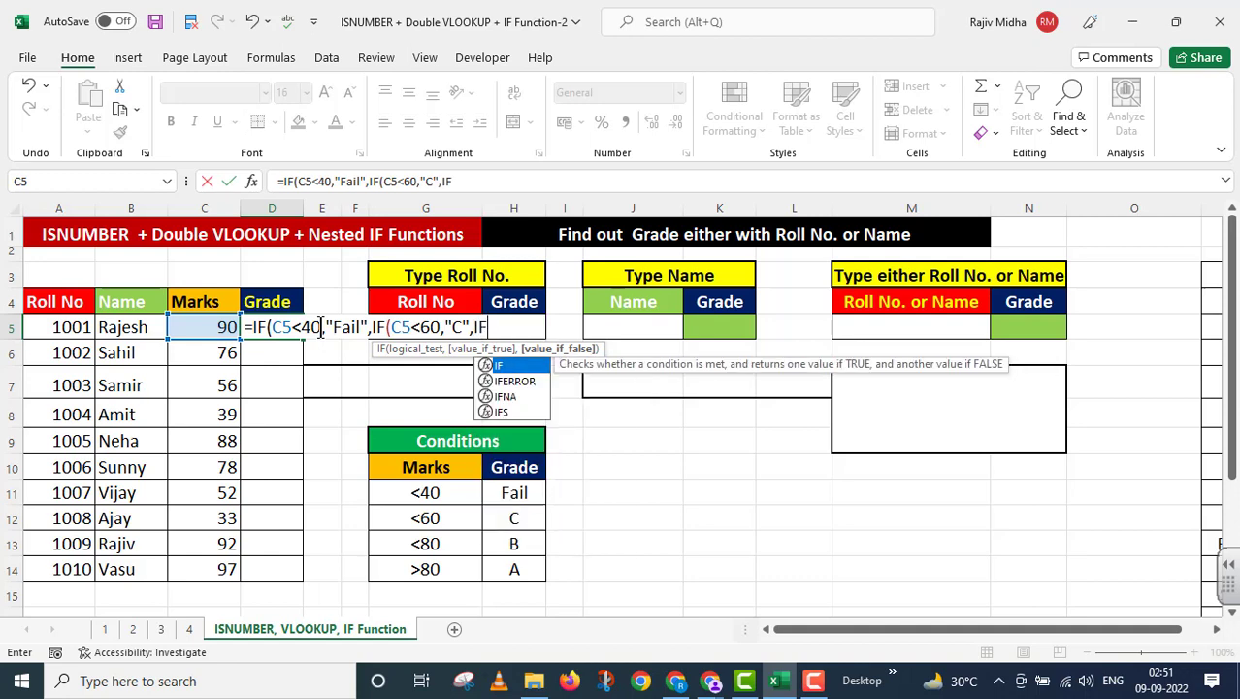
{"action": "type", "text": "("}
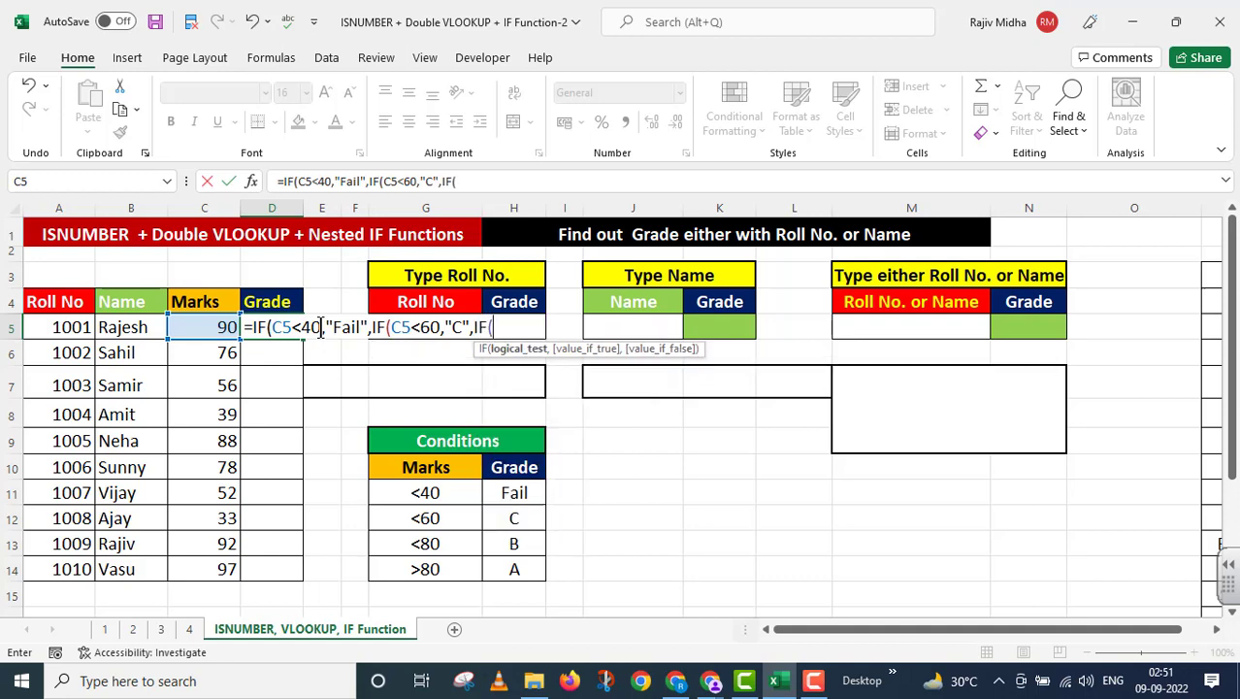
{"action": "left_click", "coordinate": [187, 328]}
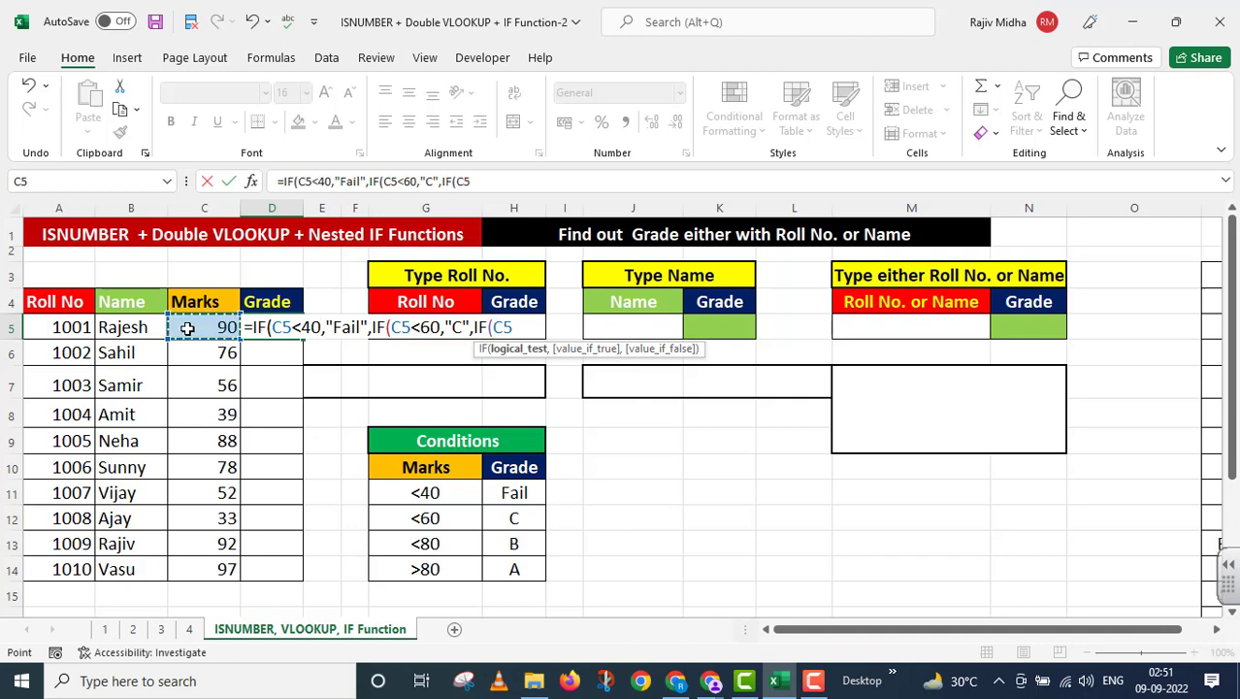
{"action": "type", "text": "<80"}
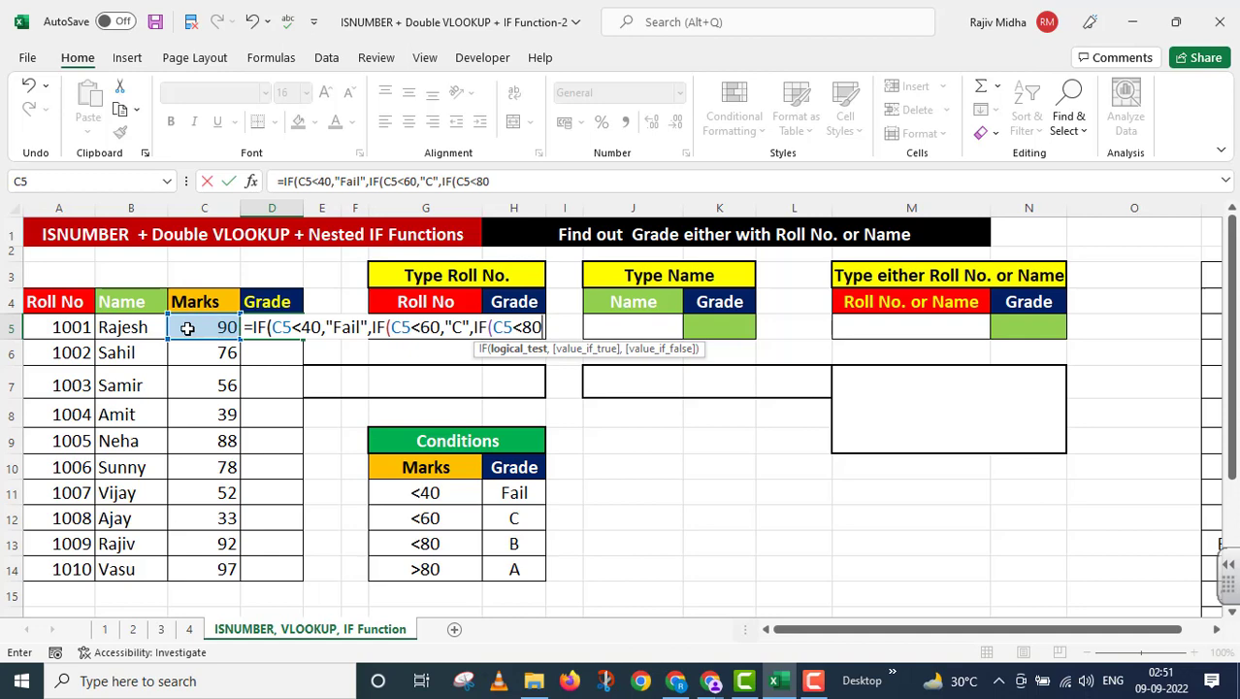
{"action": "type", "text": ","}
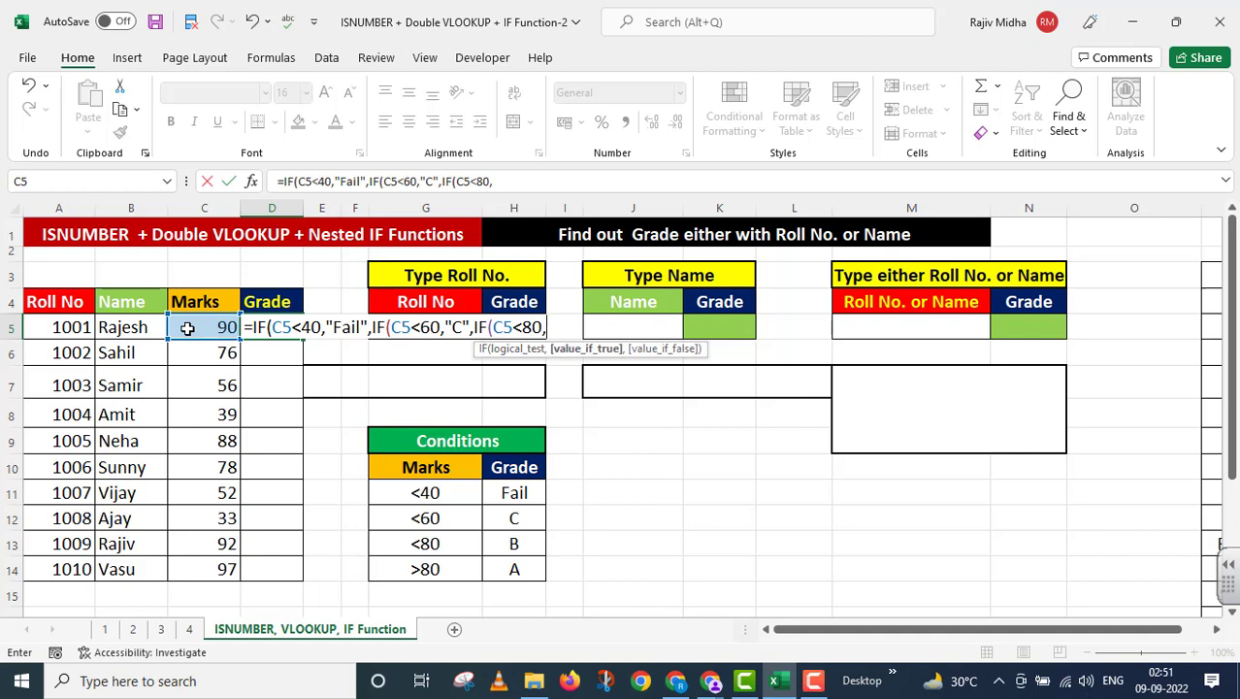
{"action": "type", "text": "\"B\","}
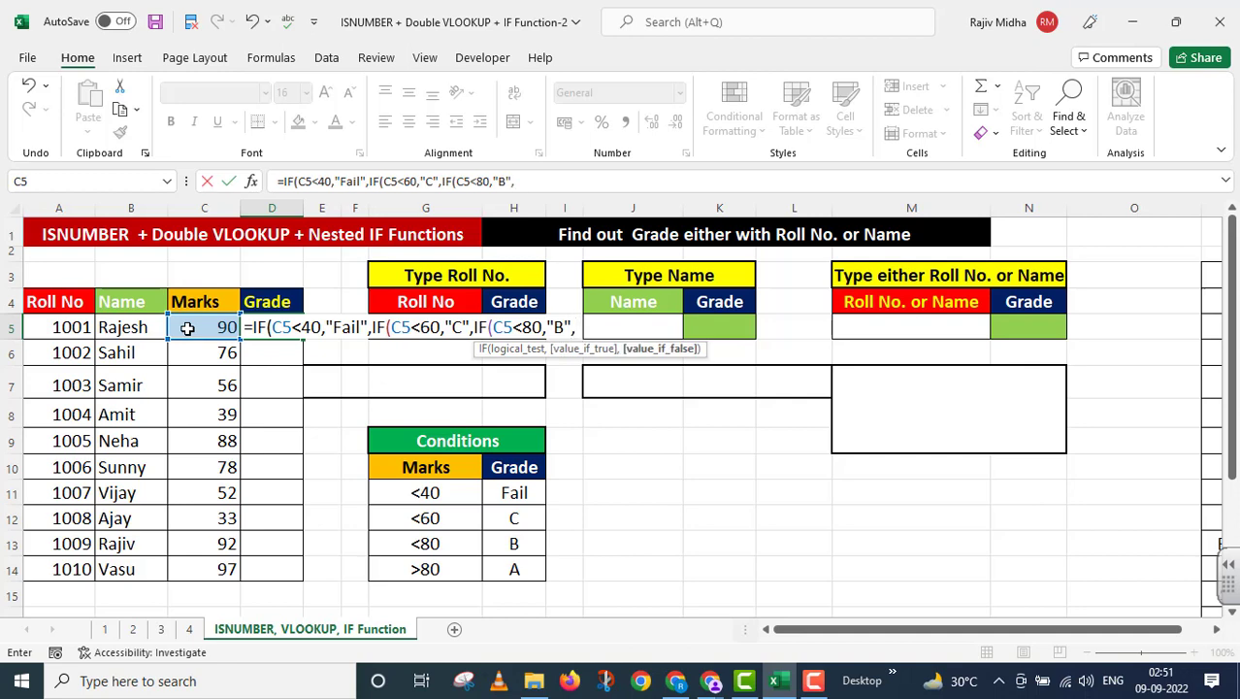
{"action": "type", "text": "\"A\")"}
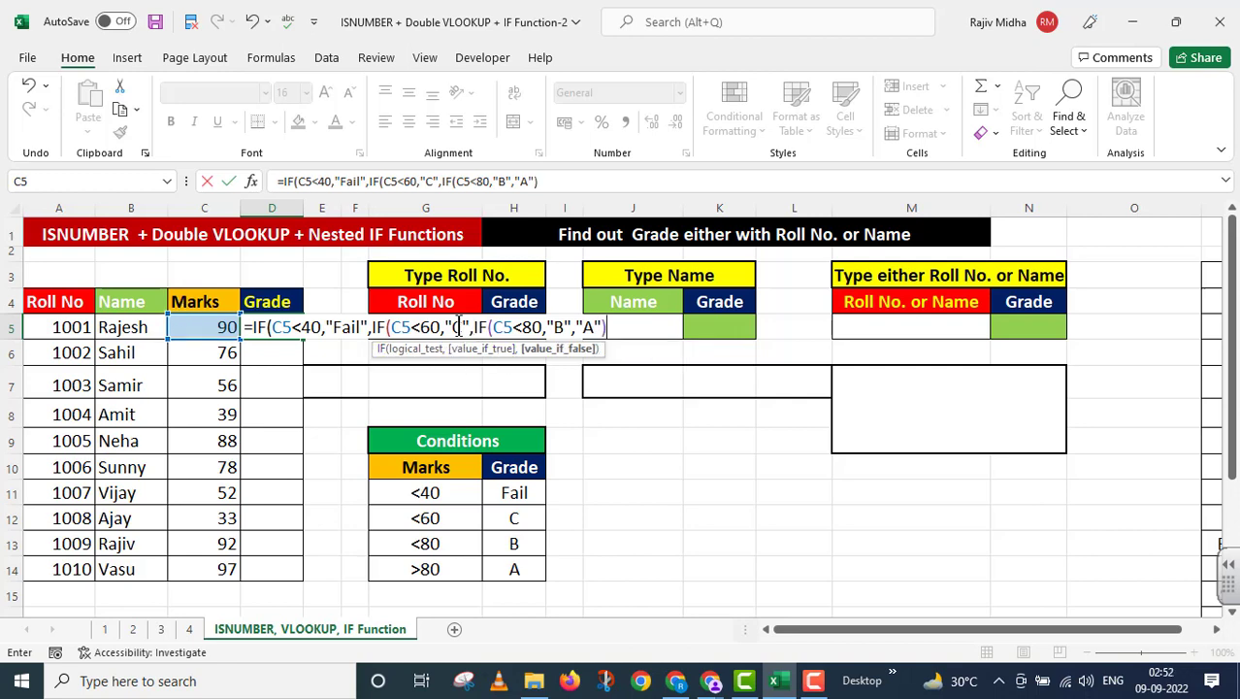
Complete the nested IF formula in D5 with its remaining closing parentheses and fill it down to D14.
{"action": "left_click", "coordinate": [607, 327]}
{"action": "type", "text": ")"}
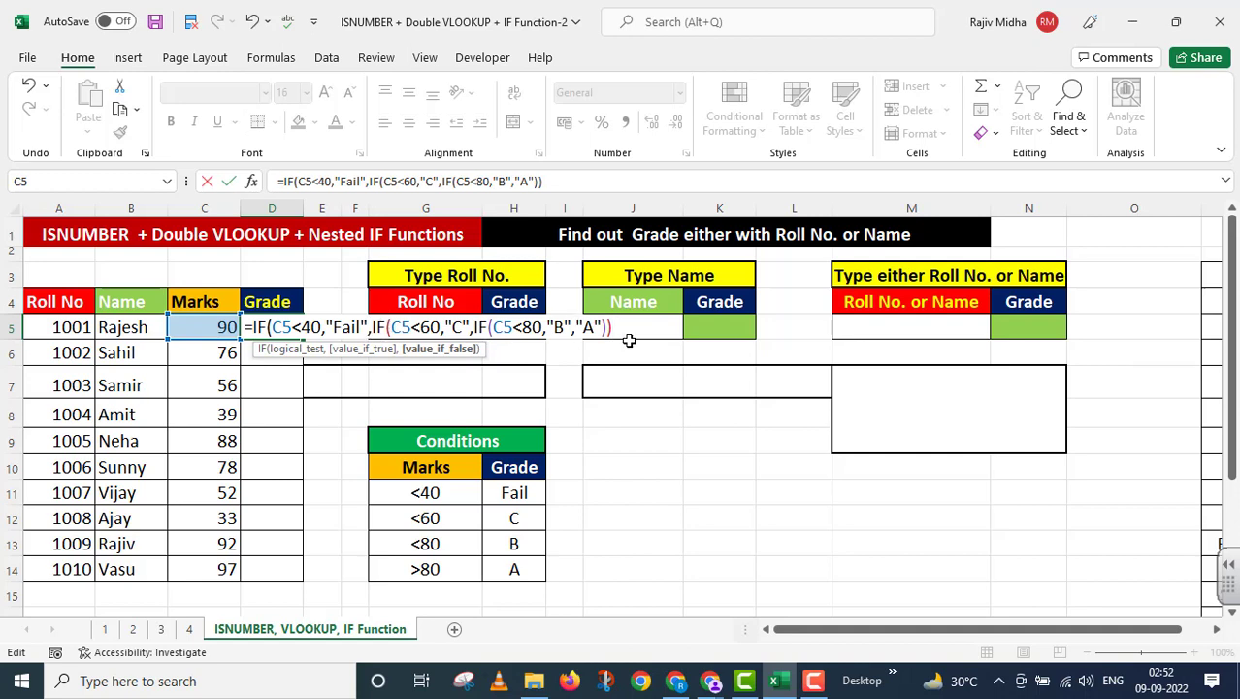
{"action": "type", "text": ")"}
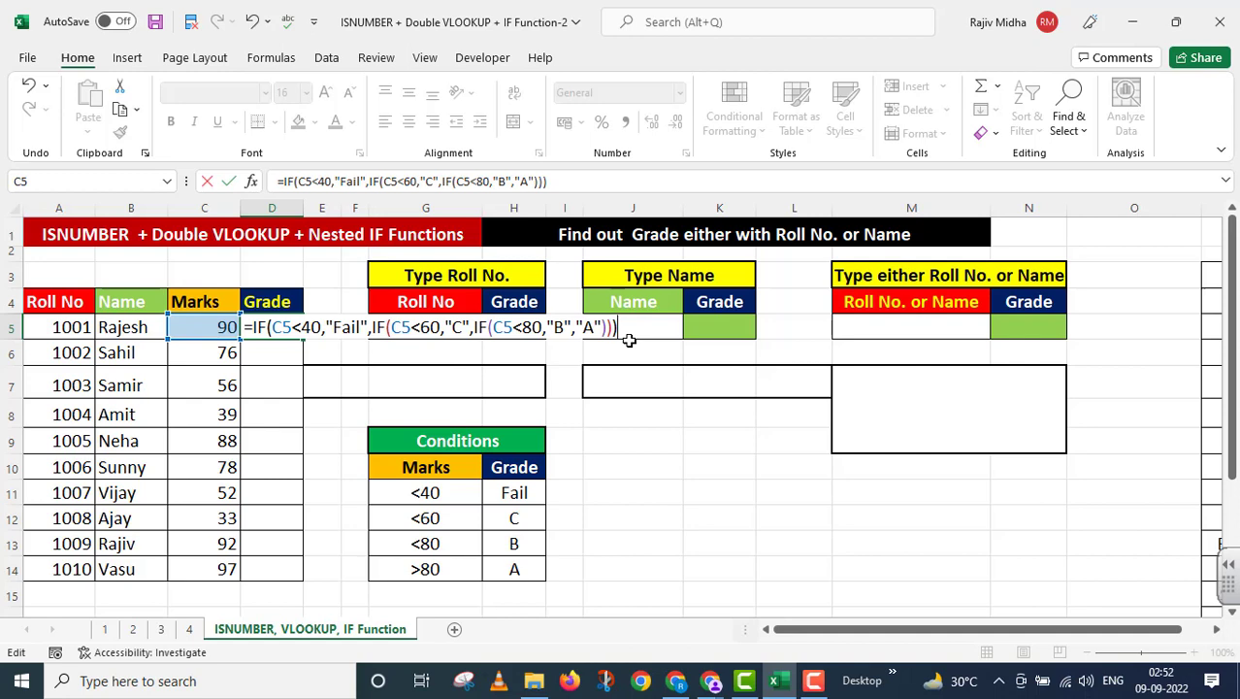
{"action": "key", "text": "Return"}
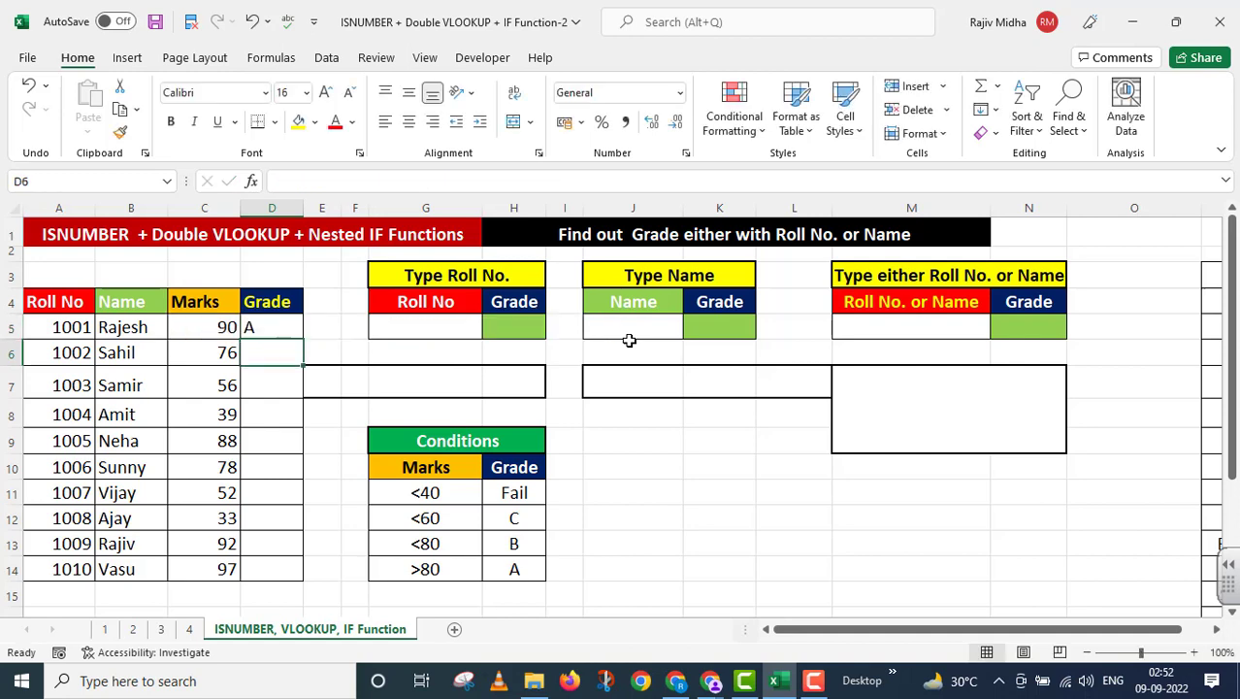
{"action": "left_click", "coordinate": [254, 325]}
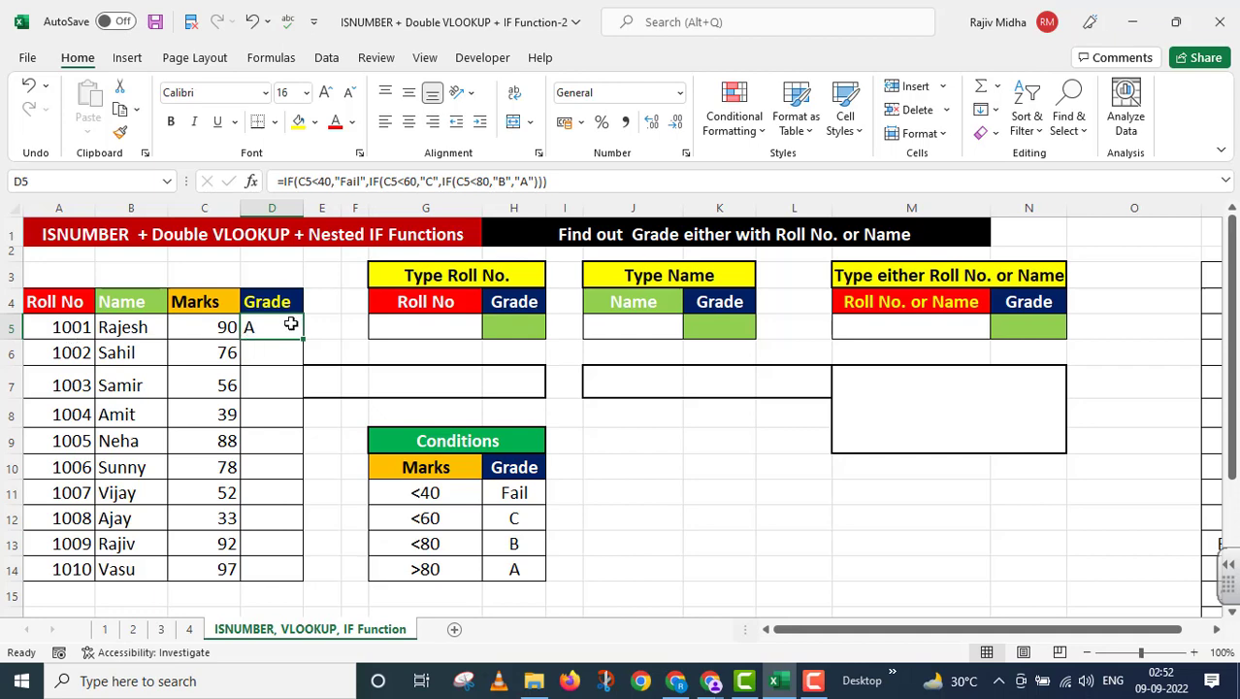
{"action": "left_click_drag", "start_coordinate": [305, 337], "coordinate": [293, 574]}
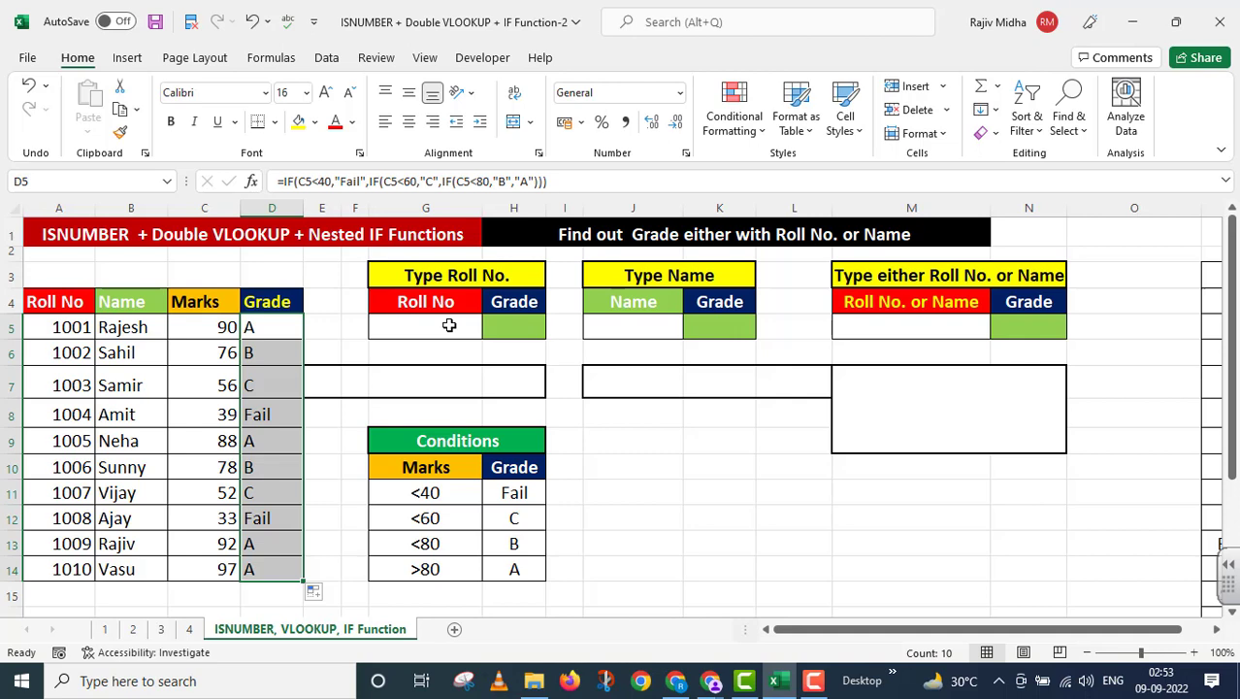
Add List data validation to the Roll No input cell G5, using =$A$5:$A$14 as the source.
{"action": "left_click", "coordinate": [446, 323]}
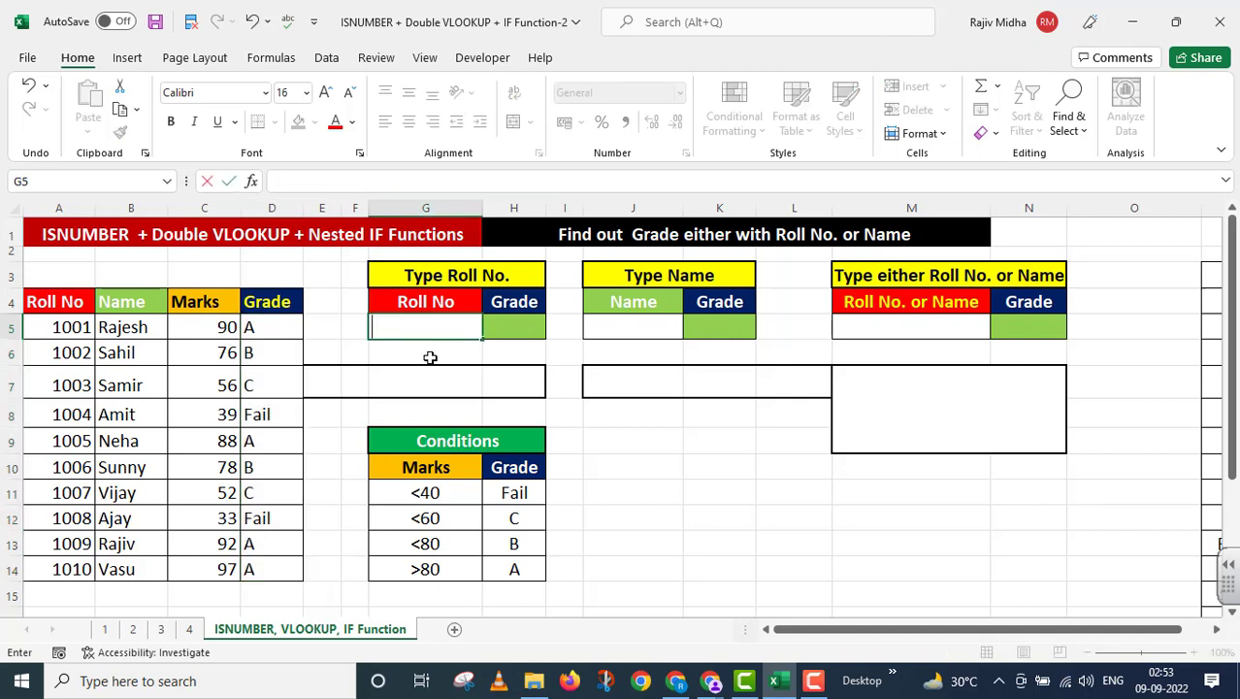
{"action": "key", "text": "Return"}
{"action": "left_click", "coordinate": [428, 326]}
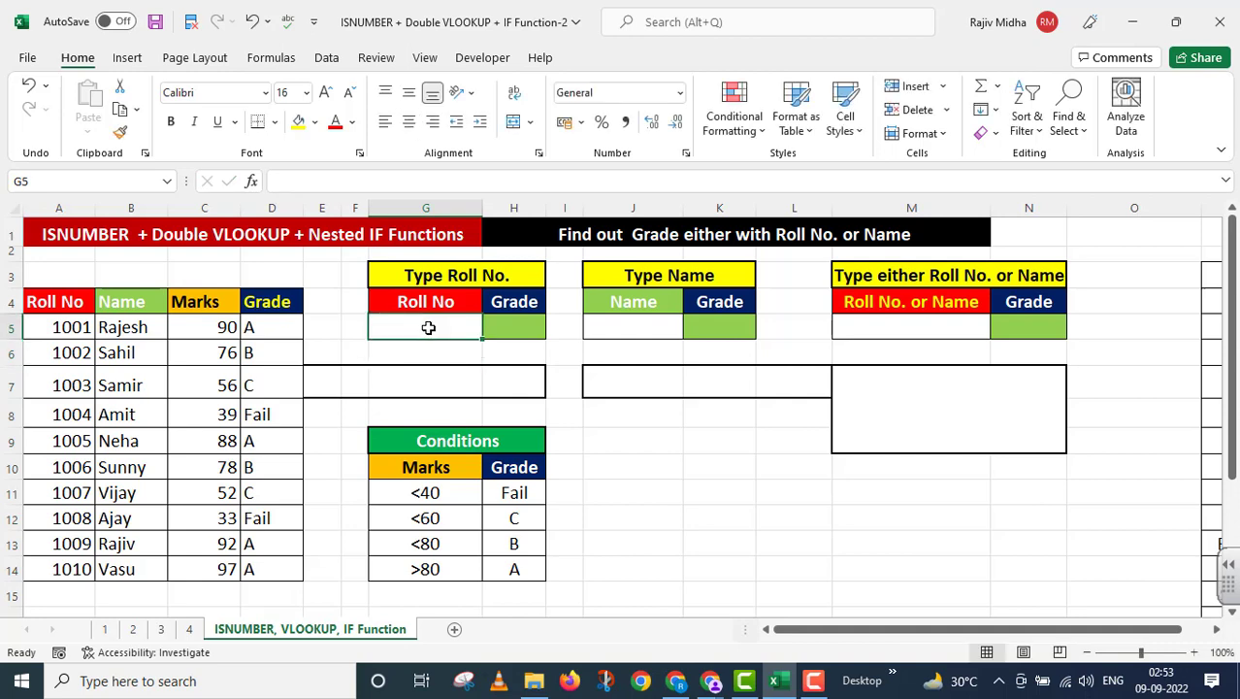
{"action": "left_click", "coordinate": [327, 59]}
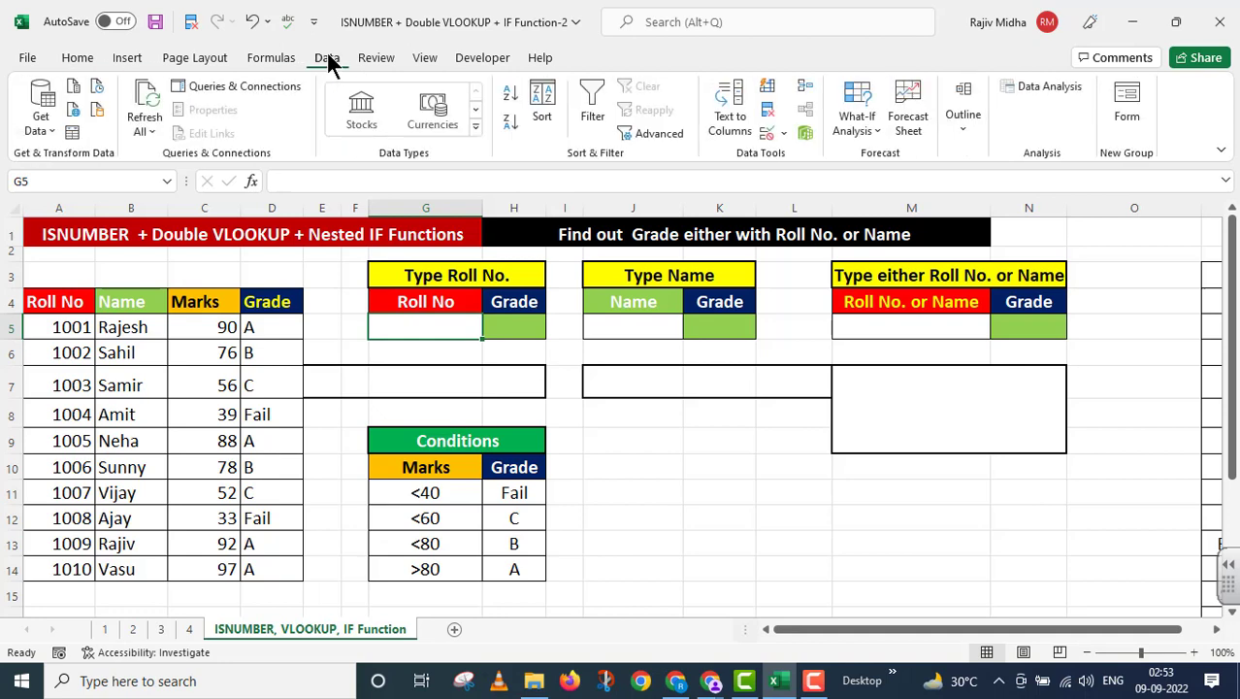
{"action": "left_click", "coordinate": [784, 133]}
{"action": "left_click", "coordinate": [824, 159]}
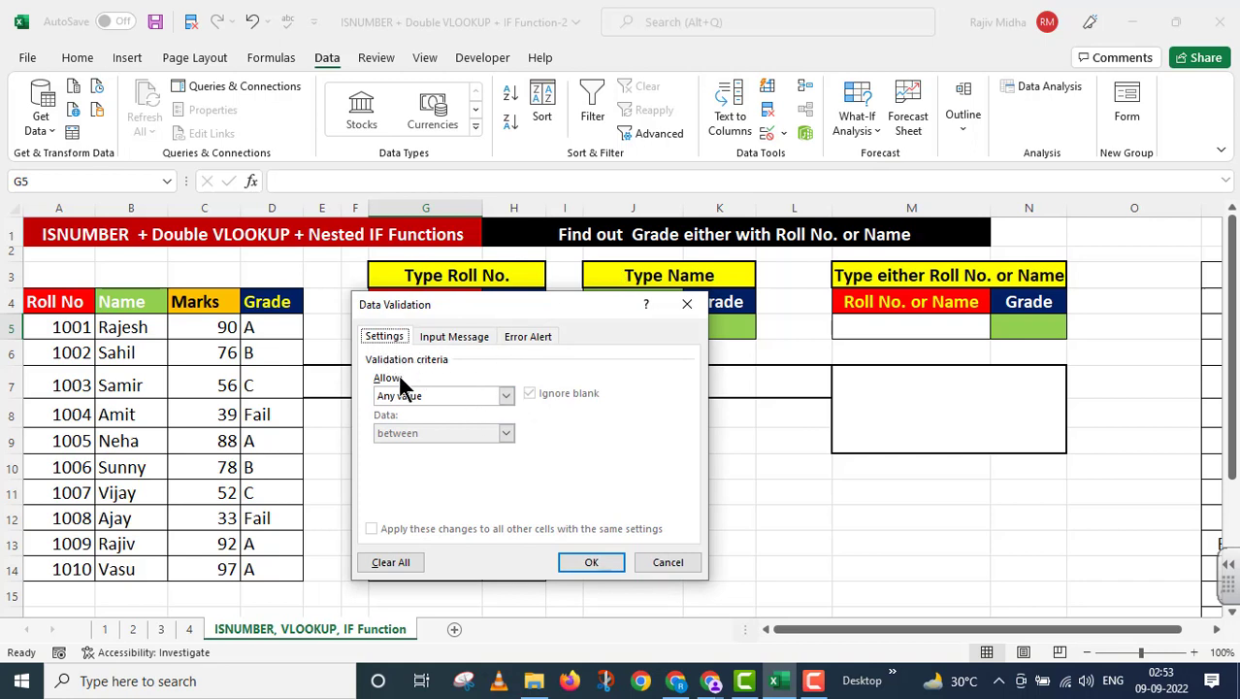
{"action": "left_click", "coordinate": [505, 396]}
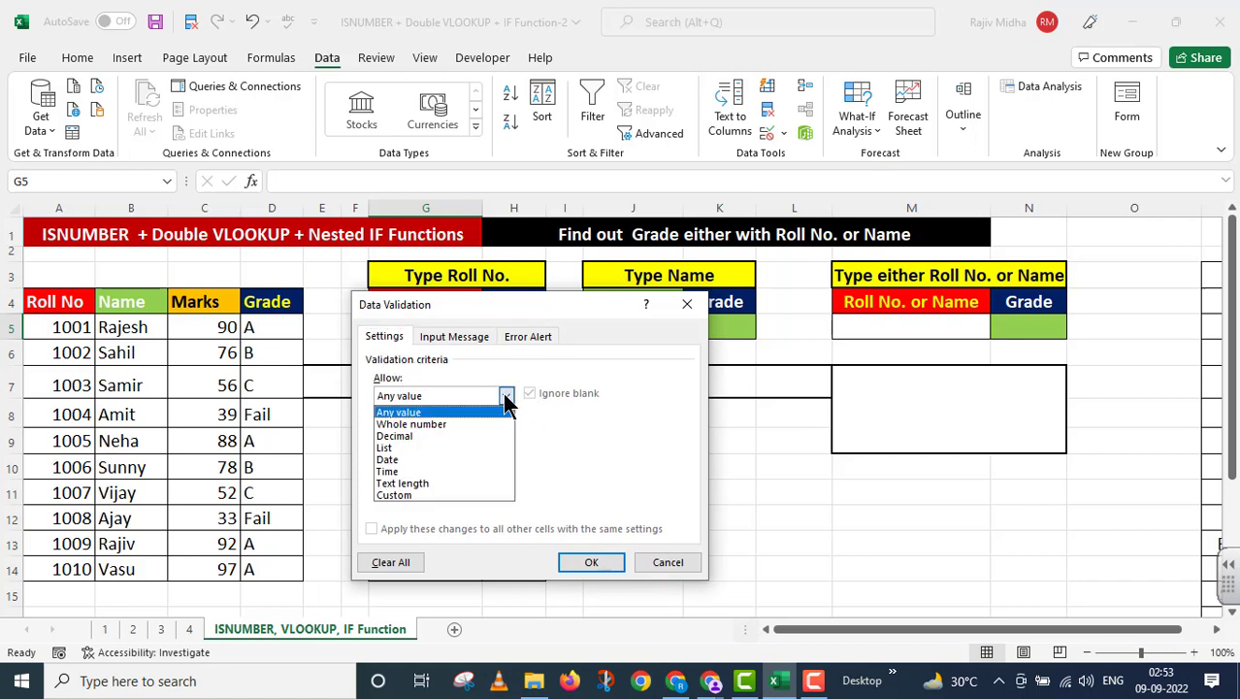
{"action": "left_click", "coordinate": [398, 449]}
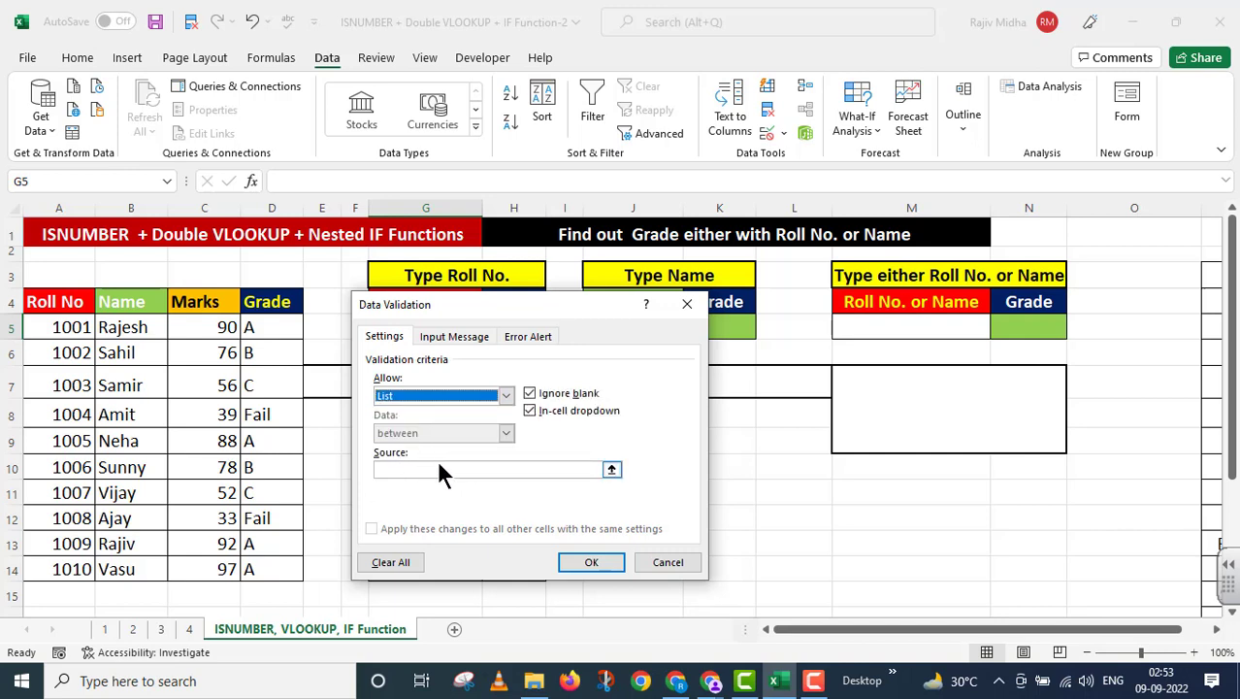
{"action": "left_click", "coordinate": [429, 470]}
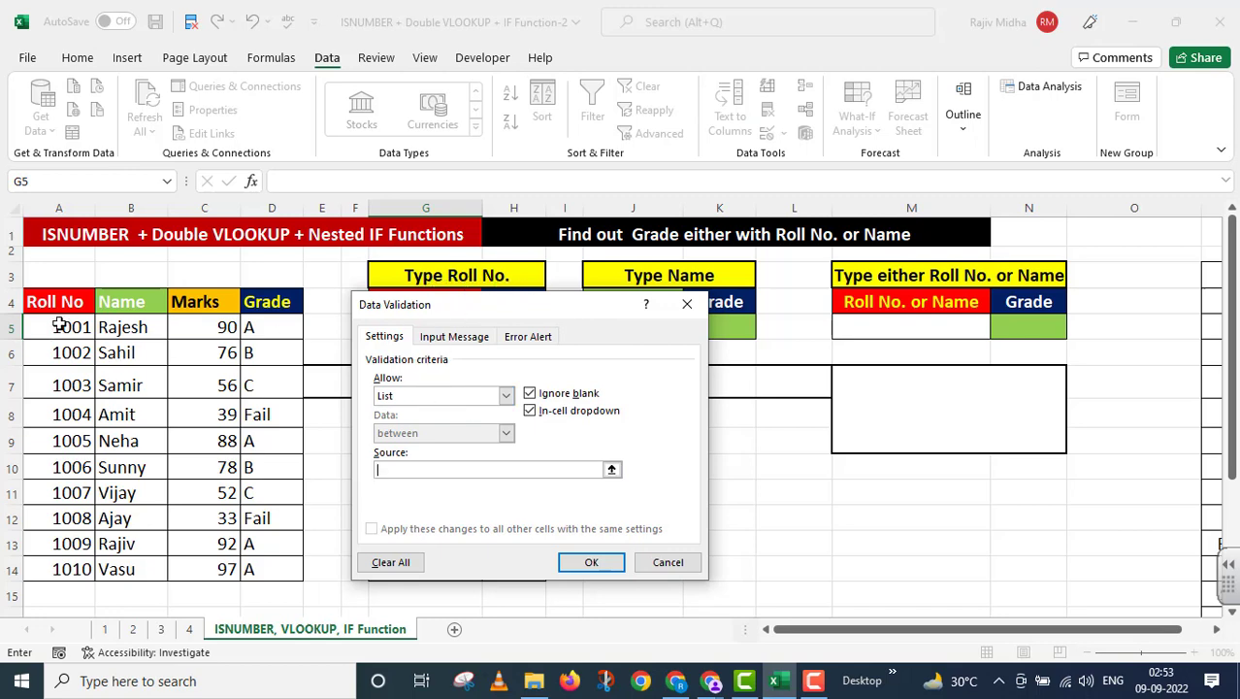
{"action": "left_click_drag", "start_coordinate": [61, 326], "coordinate": [87, 558]}
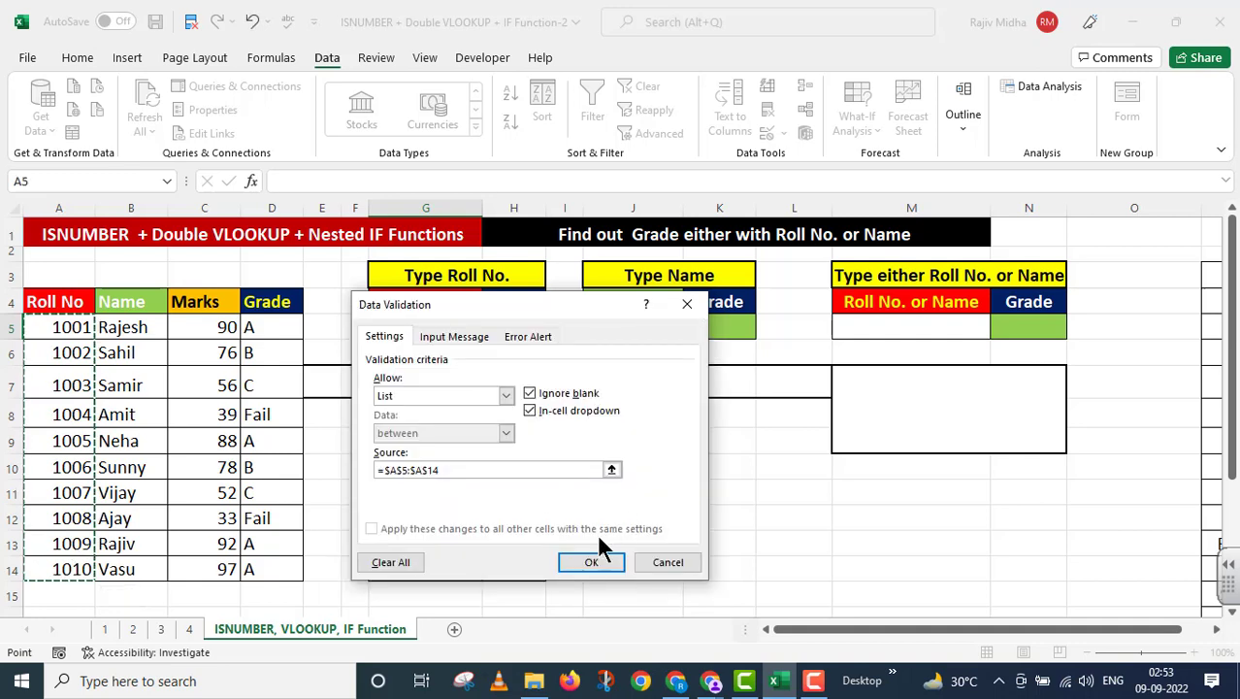
{"action": "left_click", "coordinate": [591, 561]}
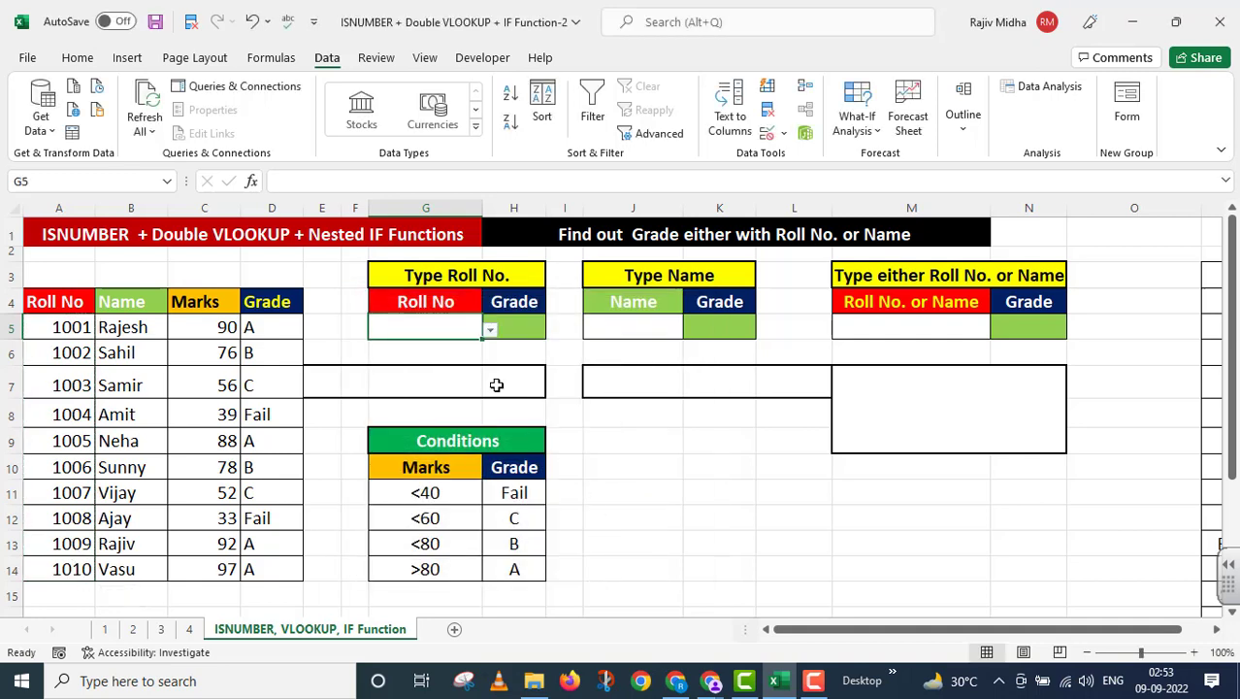
Choose roll number 1002 from the dropdown list in G5.
{"action": "left_click", "coordinate": [490, 330]}
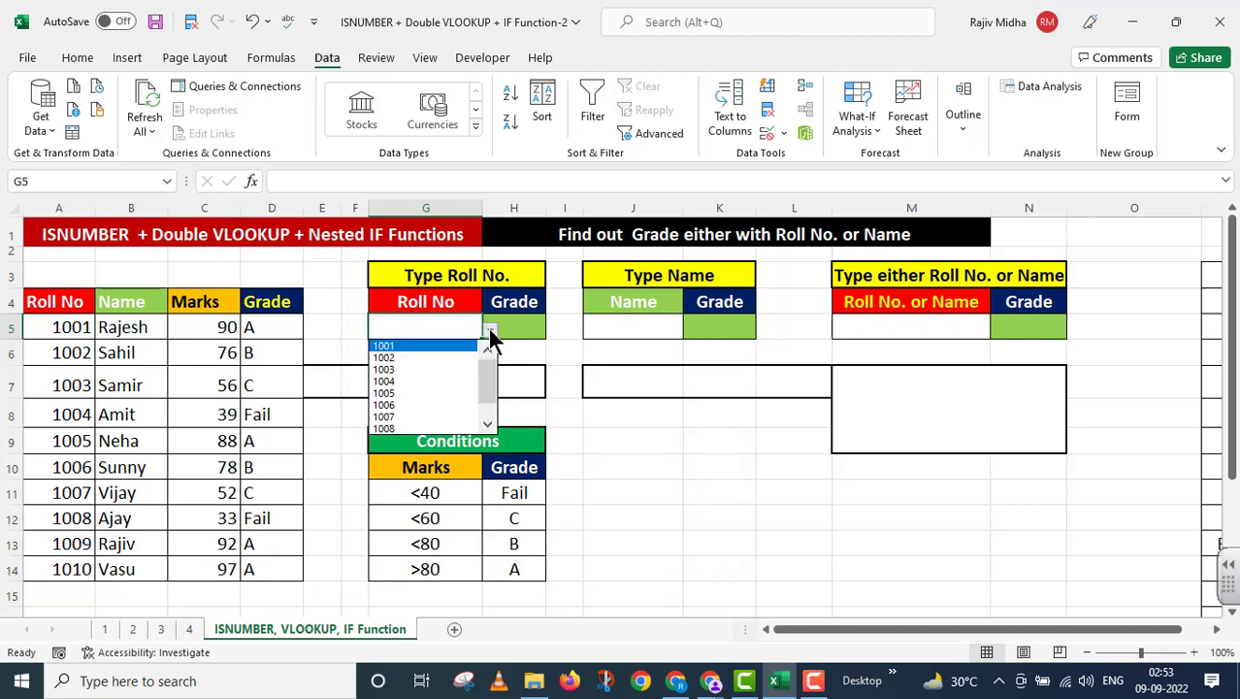
{"action": "left_click", "coordinate": [392, 359]}
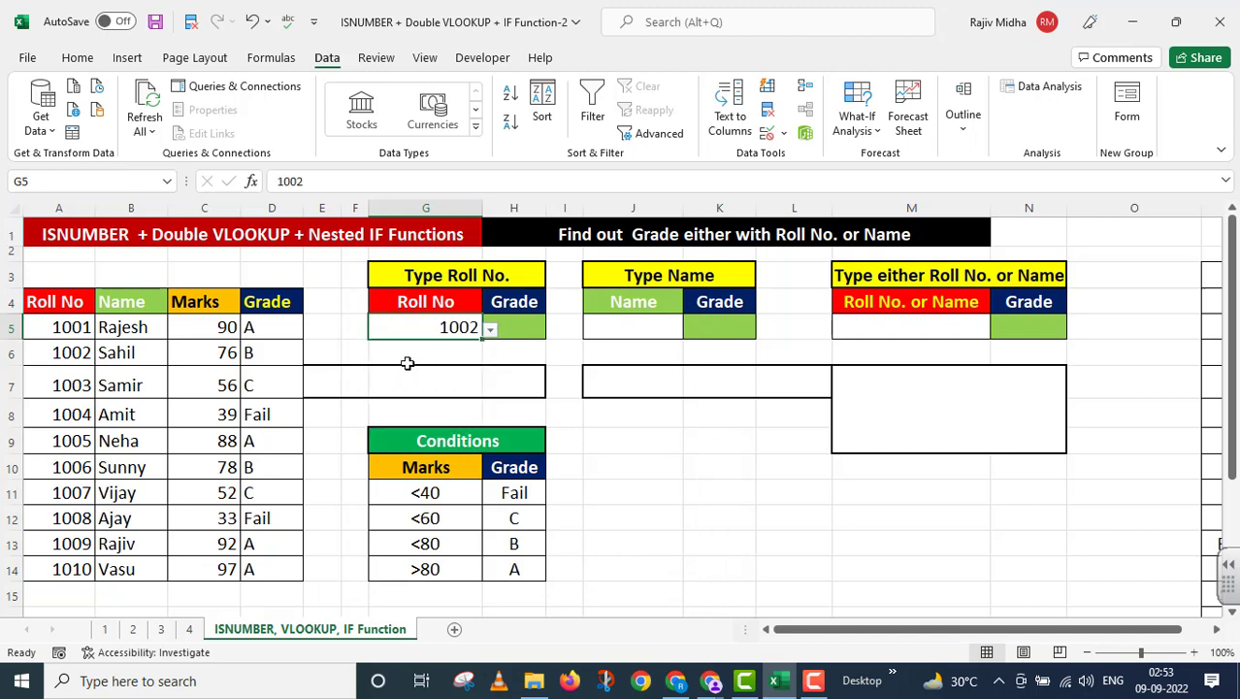
Choose roll number 1005 in G5 and start a VLOOKUP formula in H5 with G5 as the lookup value.
{"action": "left_click", "coordinate": [490, 330]}
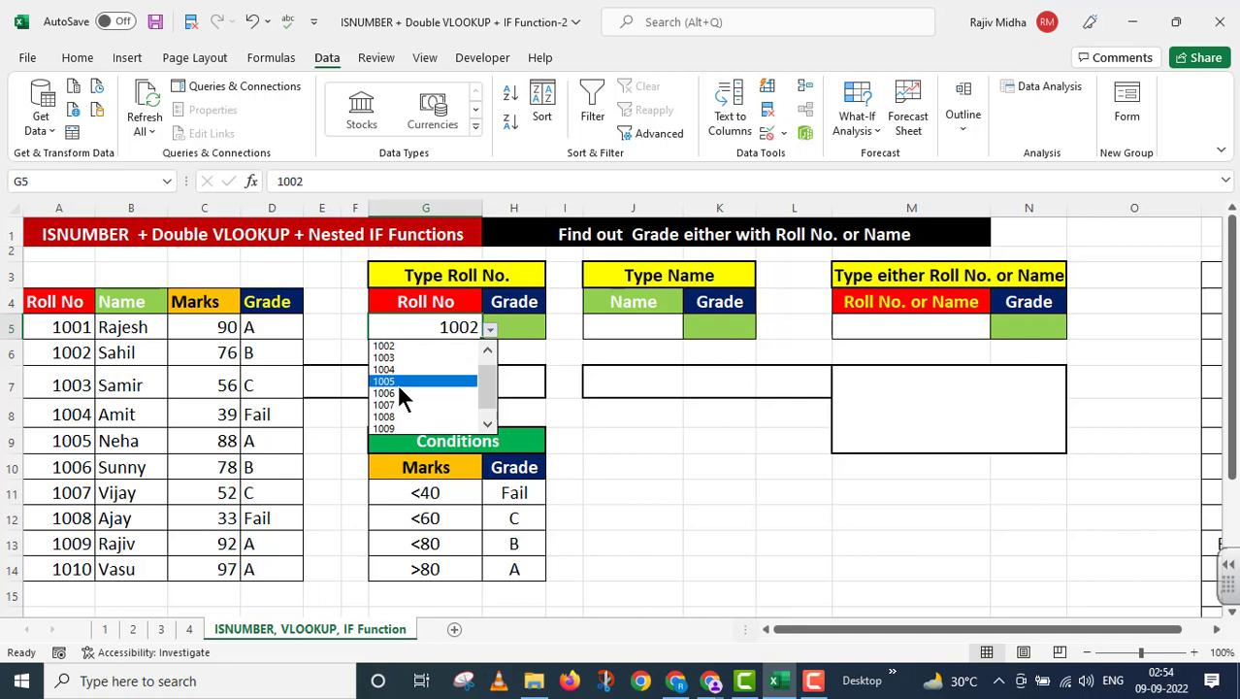
{"action": "left_click", "coordinate": [396, 381]}
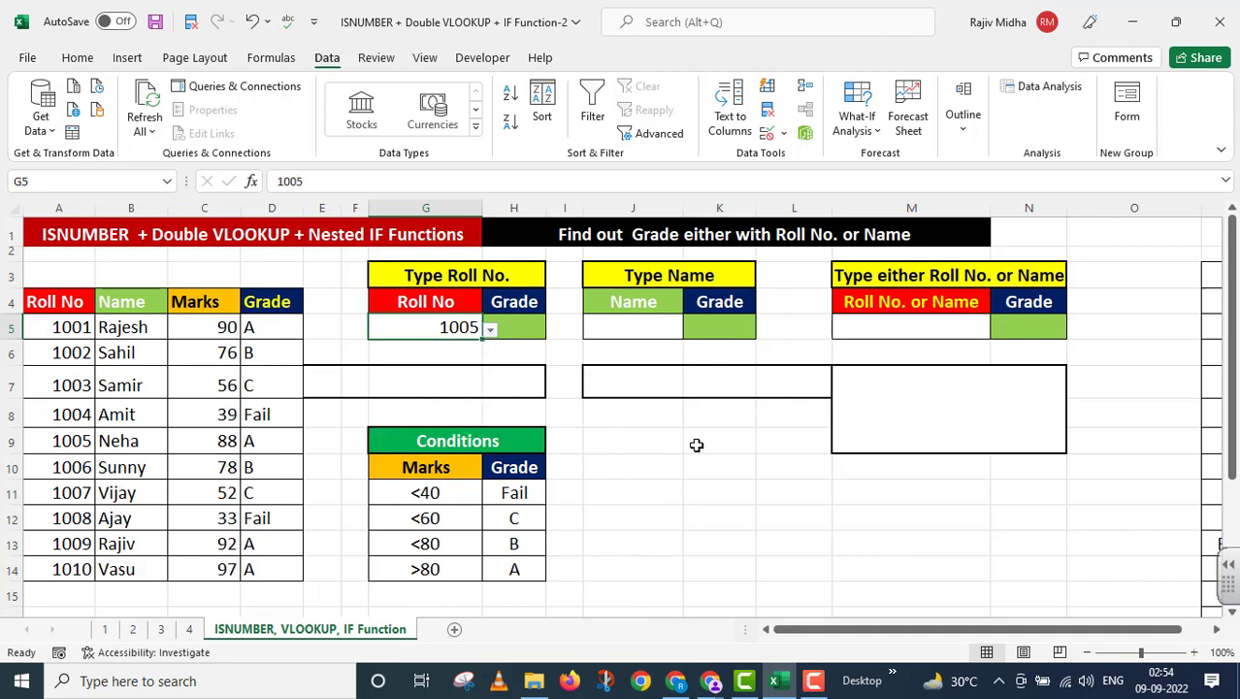
{"action": "left_click", "coordinate": [528, 330]}
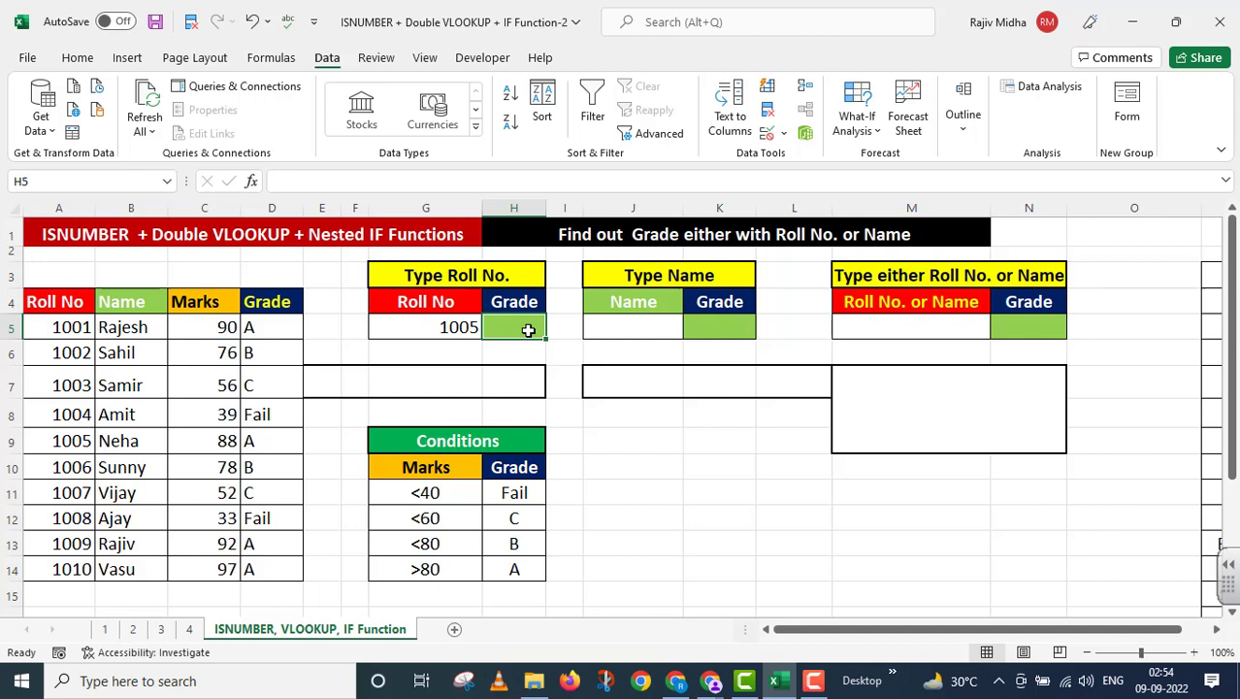
{"action": "type", "text": "=VLOO"}
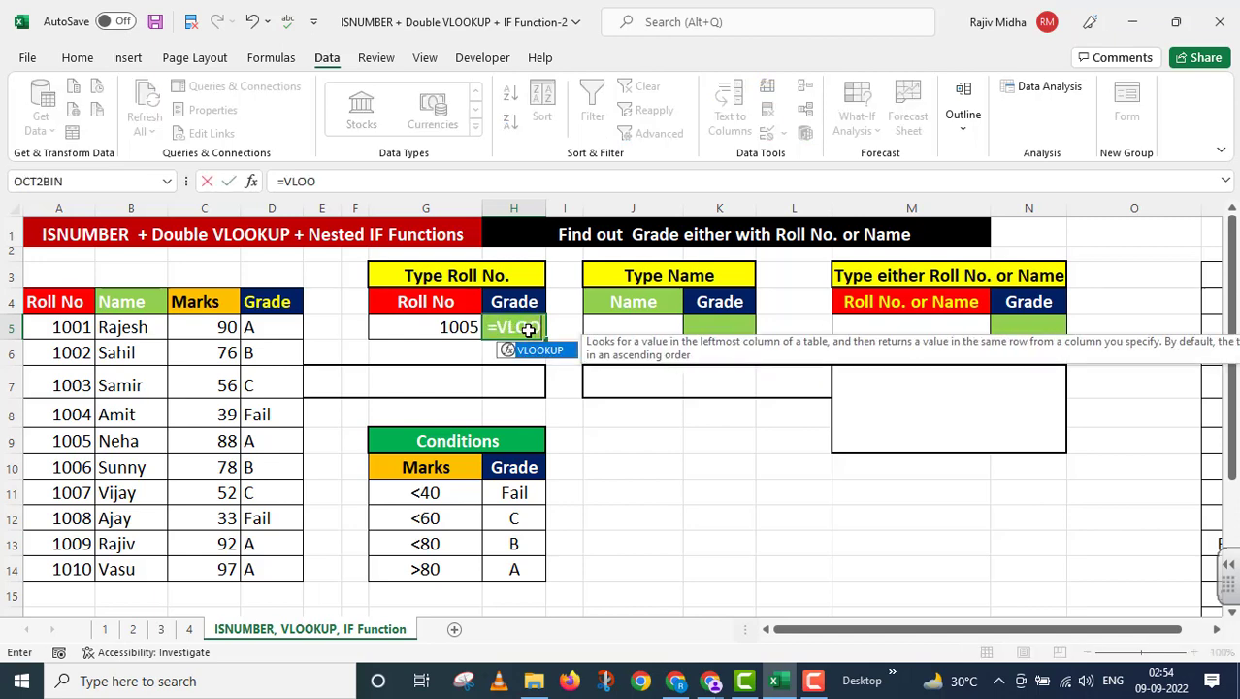
{"action": "type", "text": "KUP("}
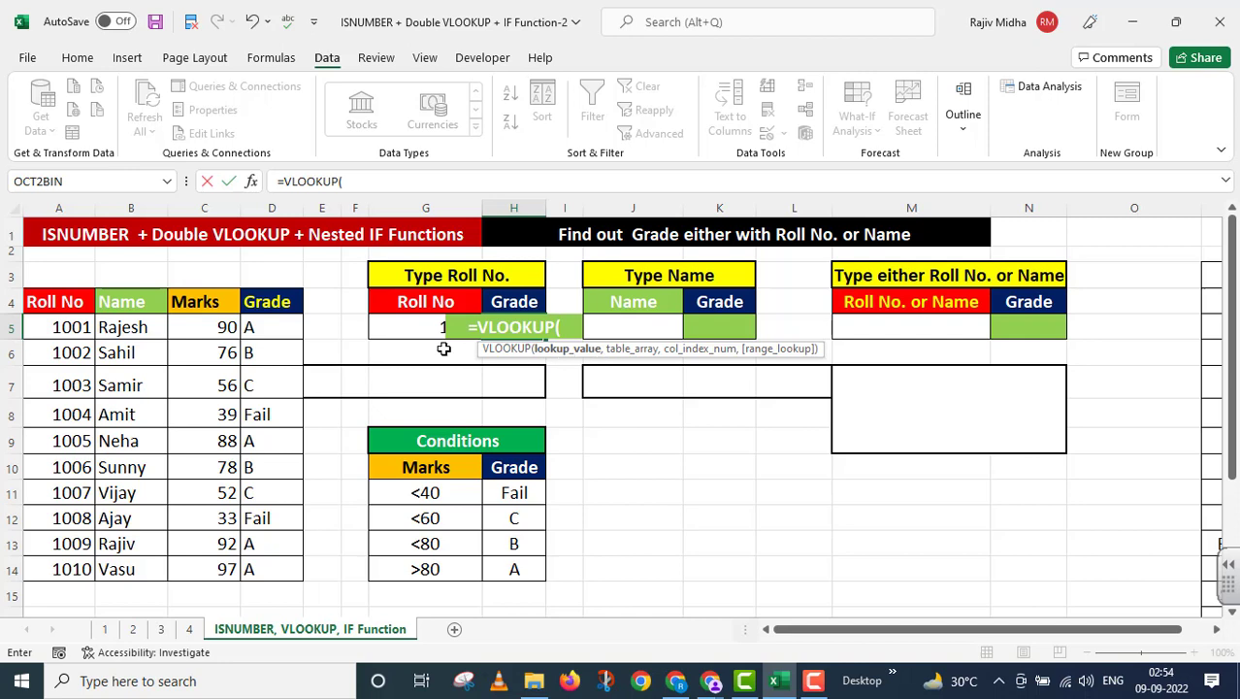
{"action": "left_click", "coordinate": [413, 327]}
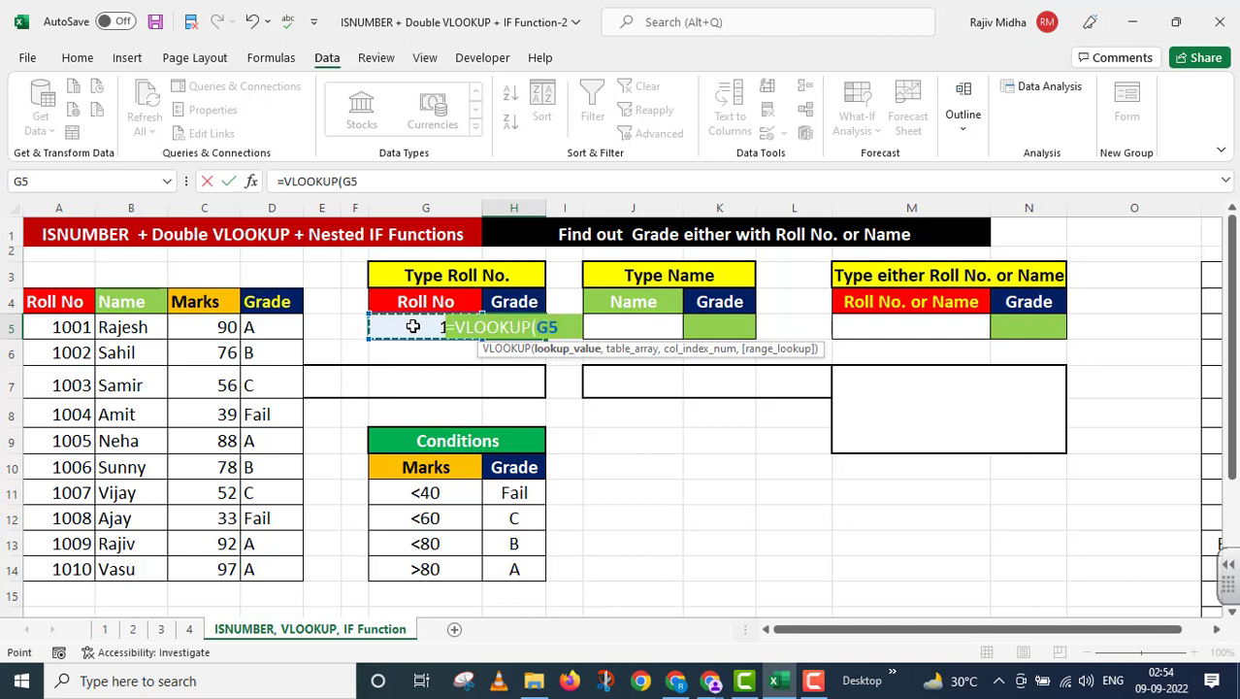
{"action": "type", "text": ","}
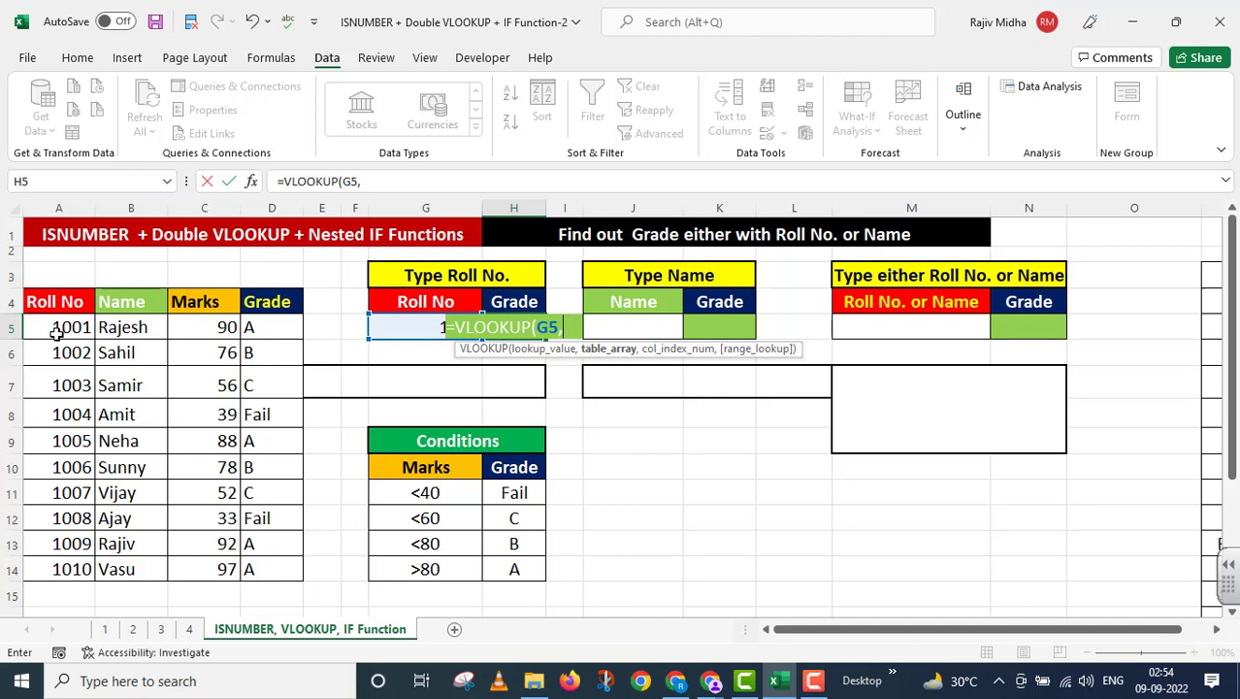
Complete the H5 VLOOKUP with table array A5:D14, column index 4 and FALSE for an exact match.
{"action": "left_click_drag", "start_coordinate": [62, 324], "coordinate": [257, 570]}
{"action": "type", "text": ",4"}
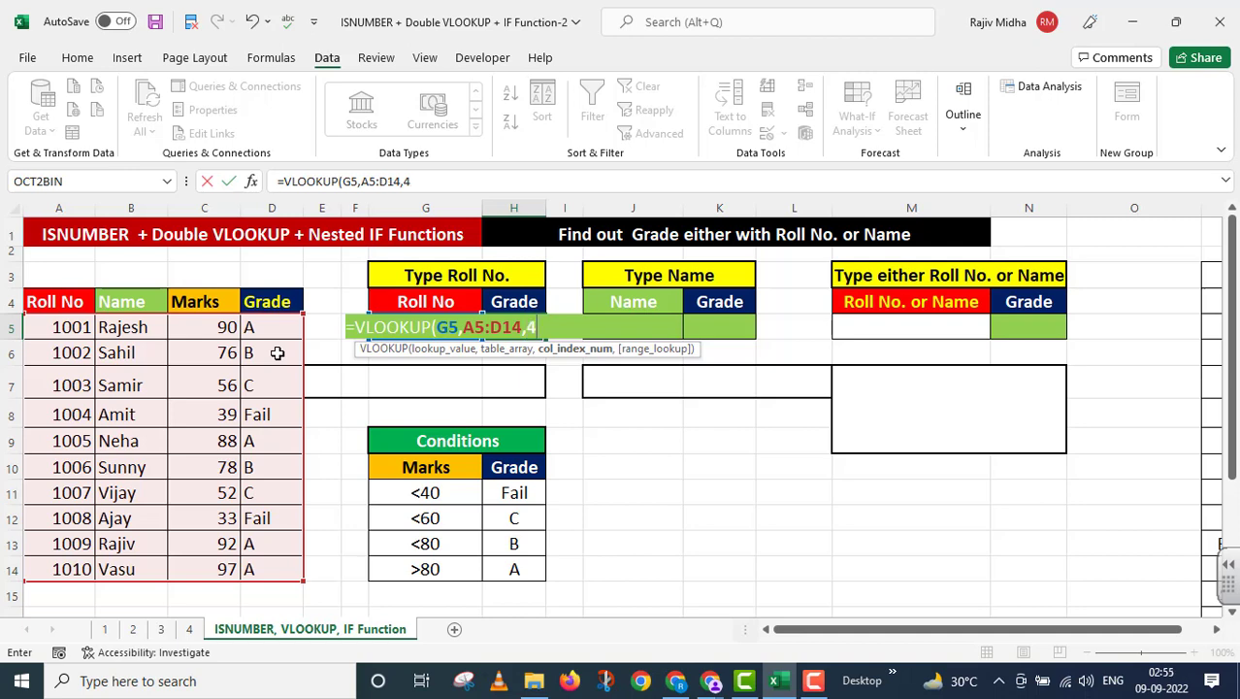
{"action": "type", "text": ","}
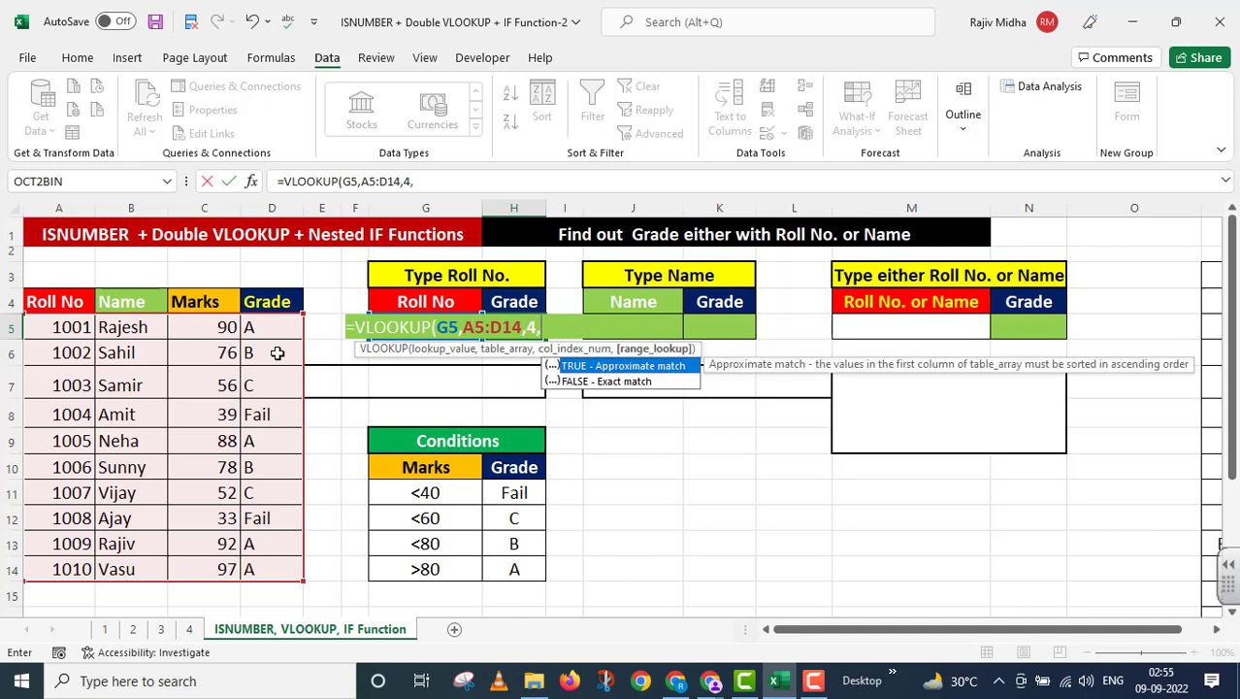
{"action": "double_click", "coordinate": [615, 378]}
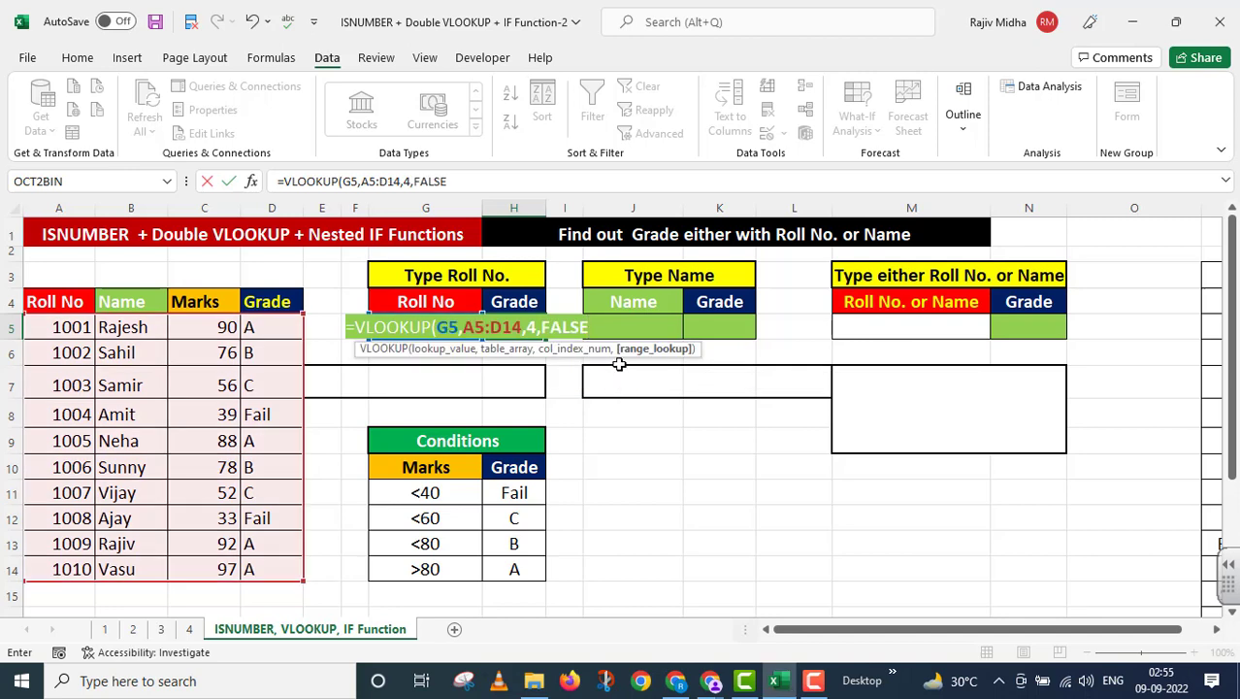
{"action": "type", "text": ")"}
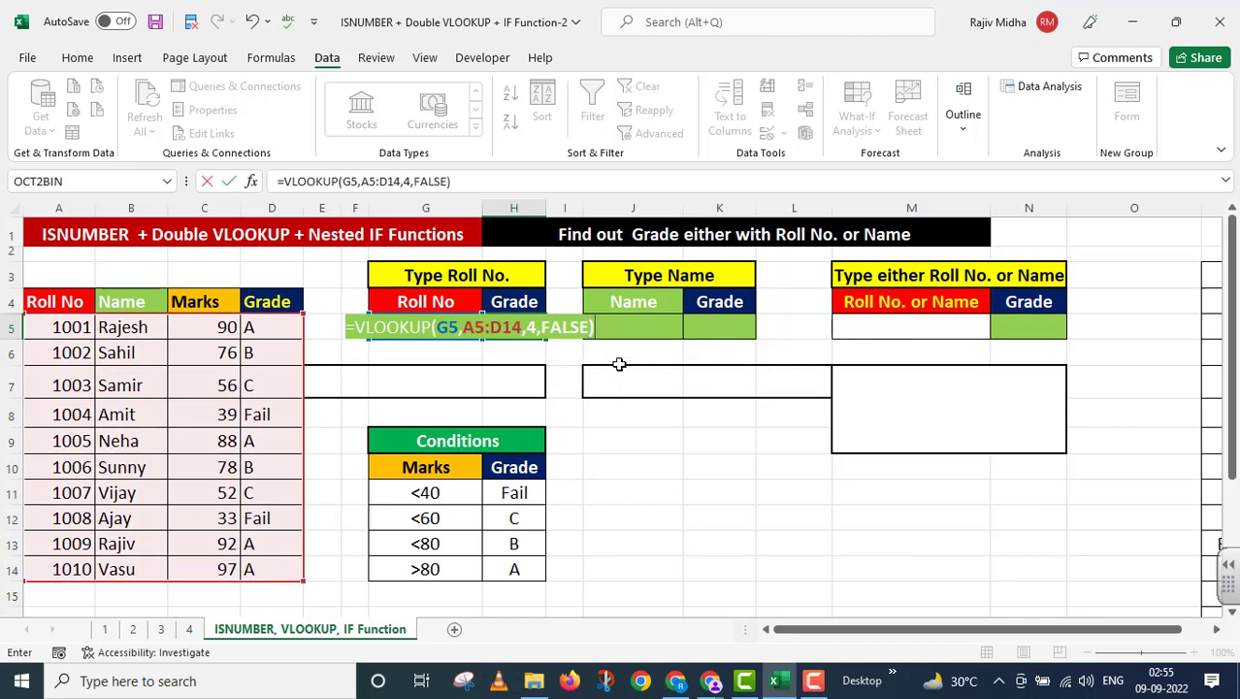
{"action": "key", "text": "Return"}
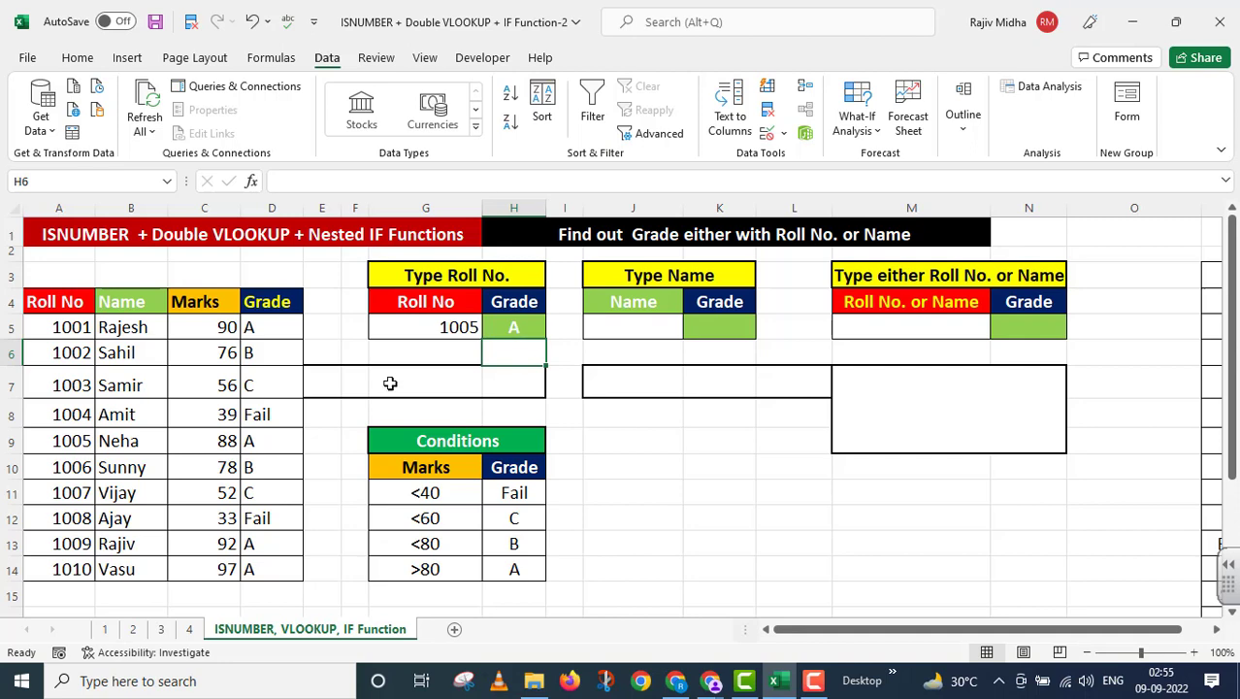
Test the grade lookup by choosing roll numbers 1001, 1002, 1006 and 1008 in turn in G5.
{"action": "left_click", "coordinate": [452, 328]}
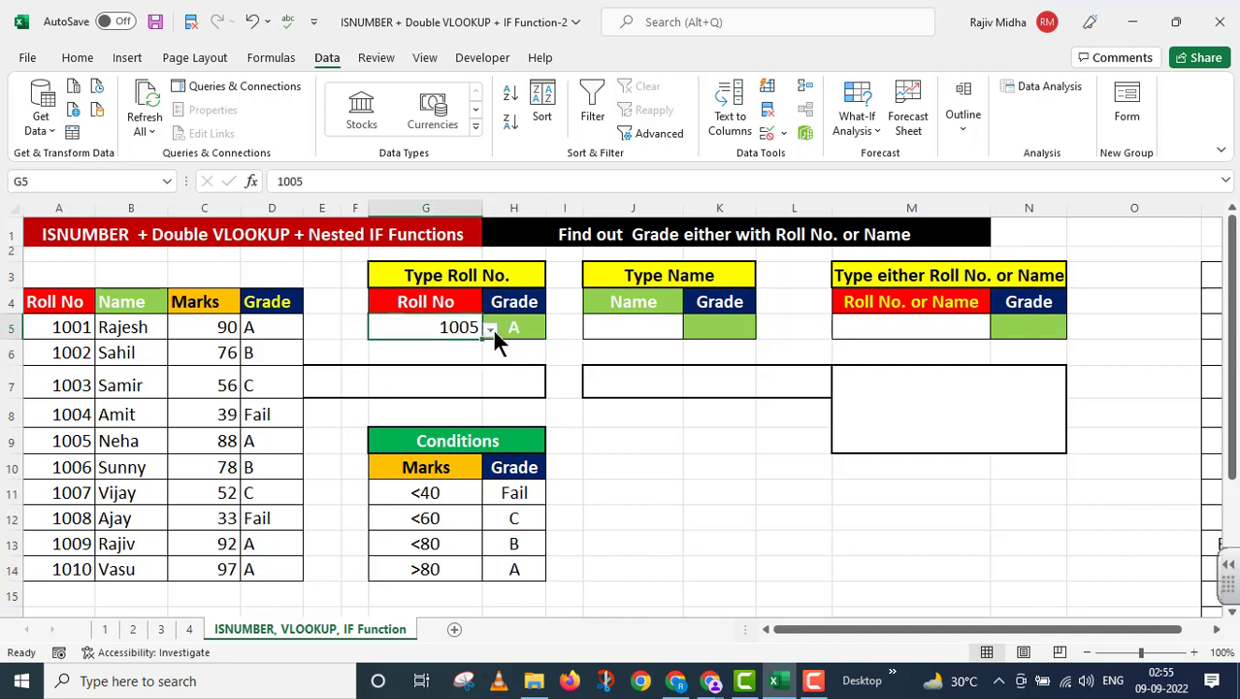
{"action": "left_click", "coordinate": [491, 330]}
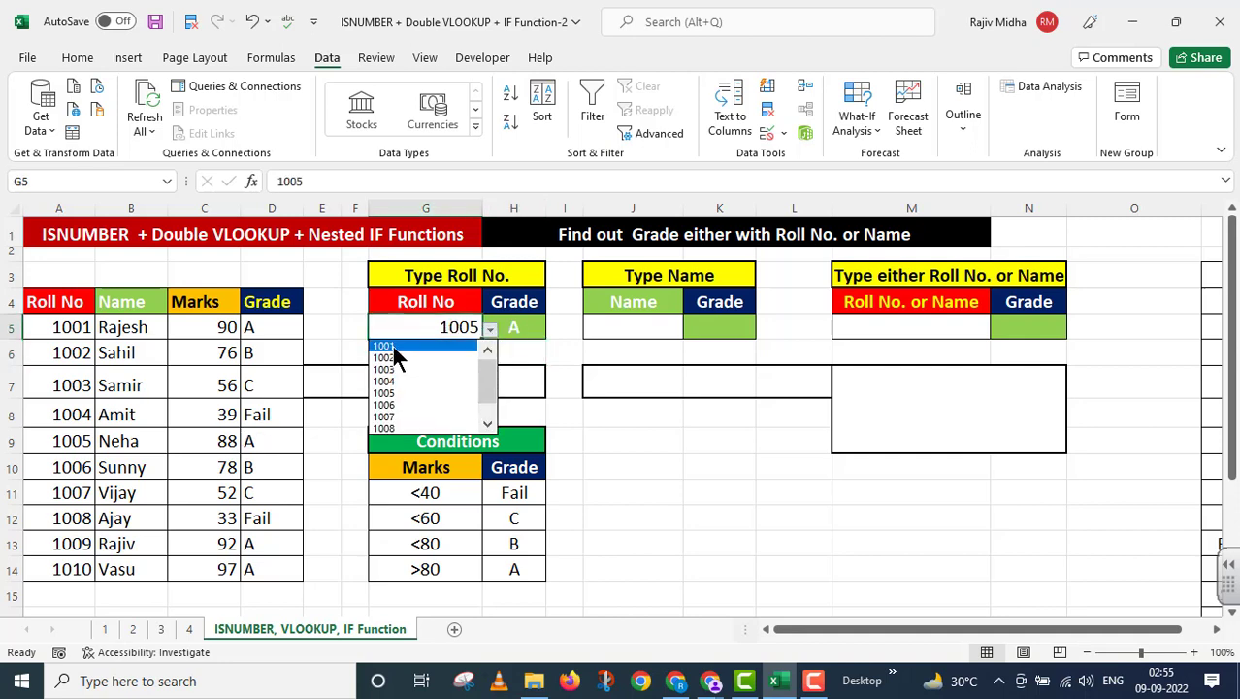
{"action": "left_click", "coordinate": [400, 347]}
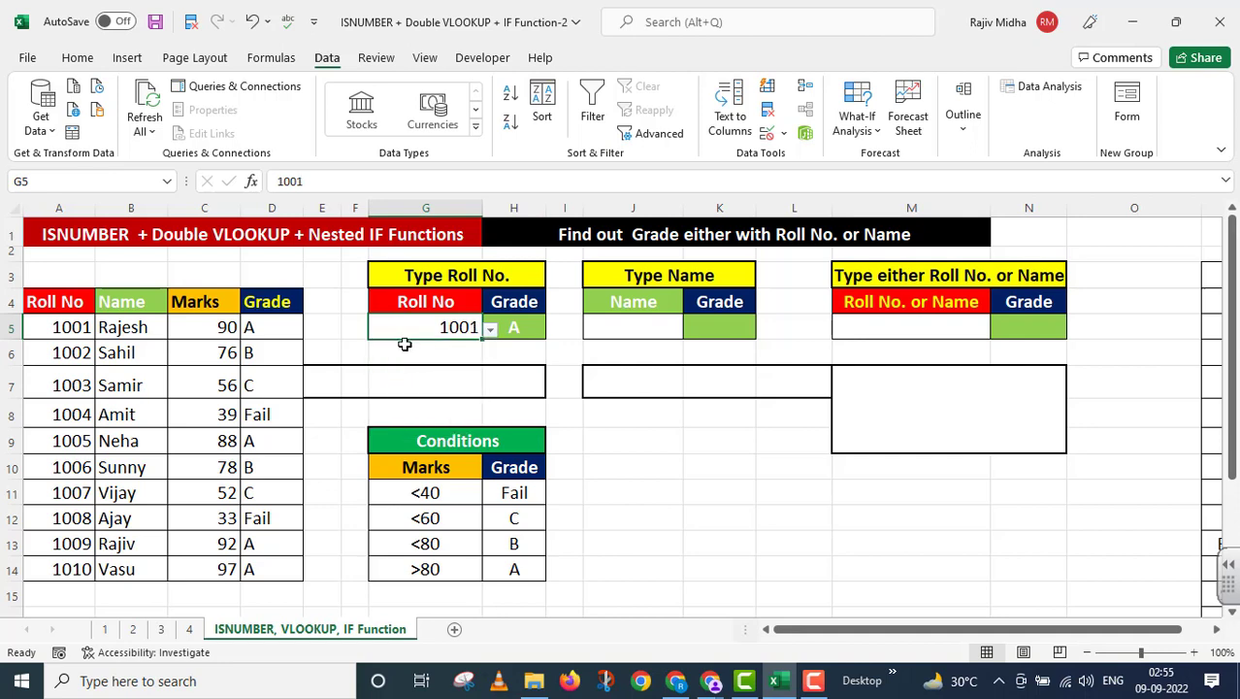
{"action": "left_click", "coordinate": [488, 333]}
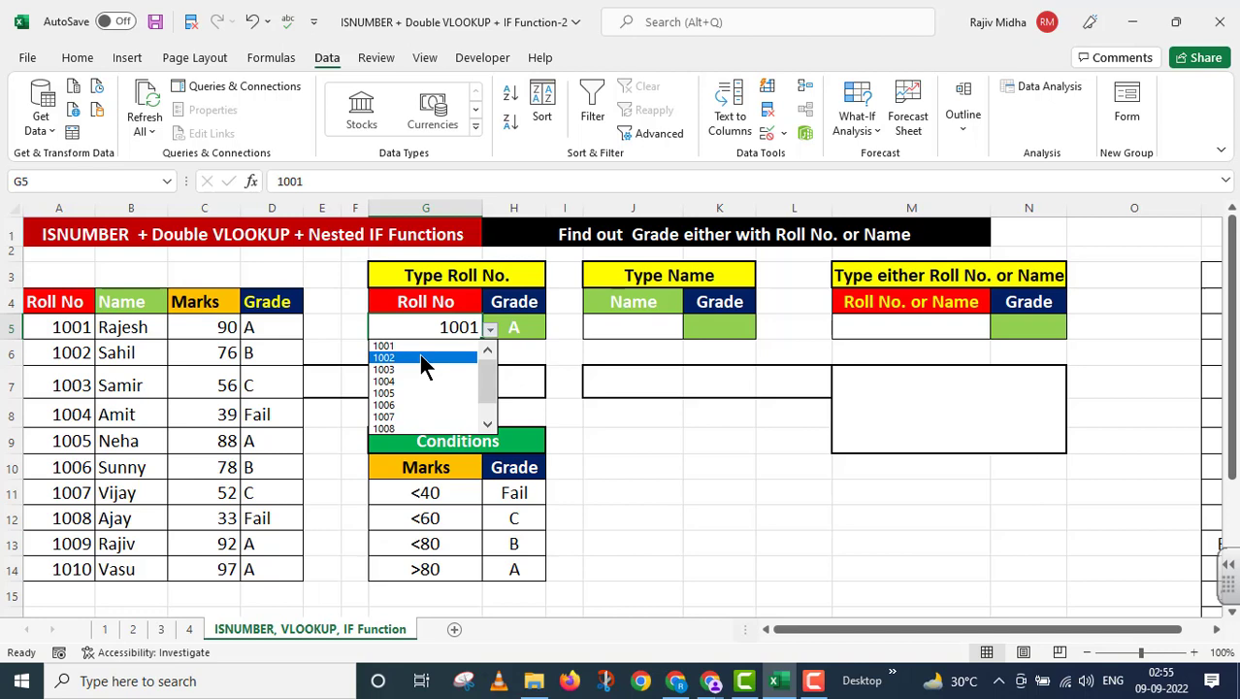
{"action": "left_click", "coordinate": [421, 359]}
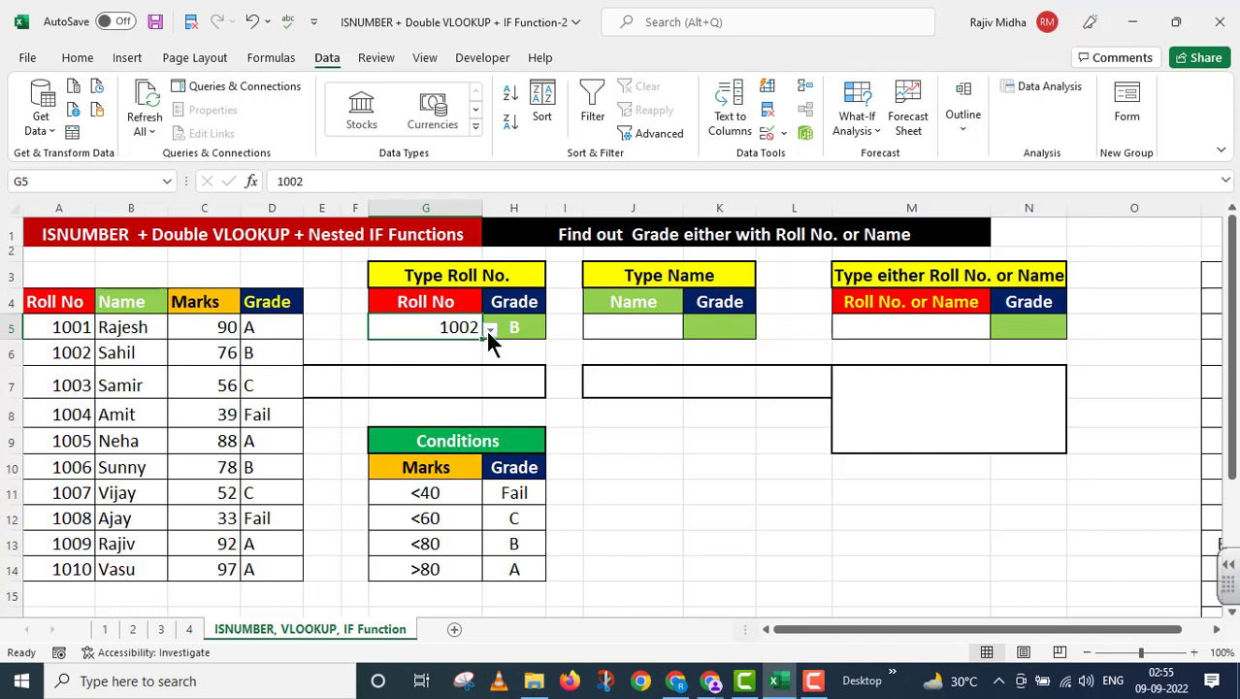
{"action": "left_click", "coordinate": [490, 329]}
{"action": "left_click", "coordinate": [410, 393]}
{"action": "left_click", "coordinate": [490, 330]}
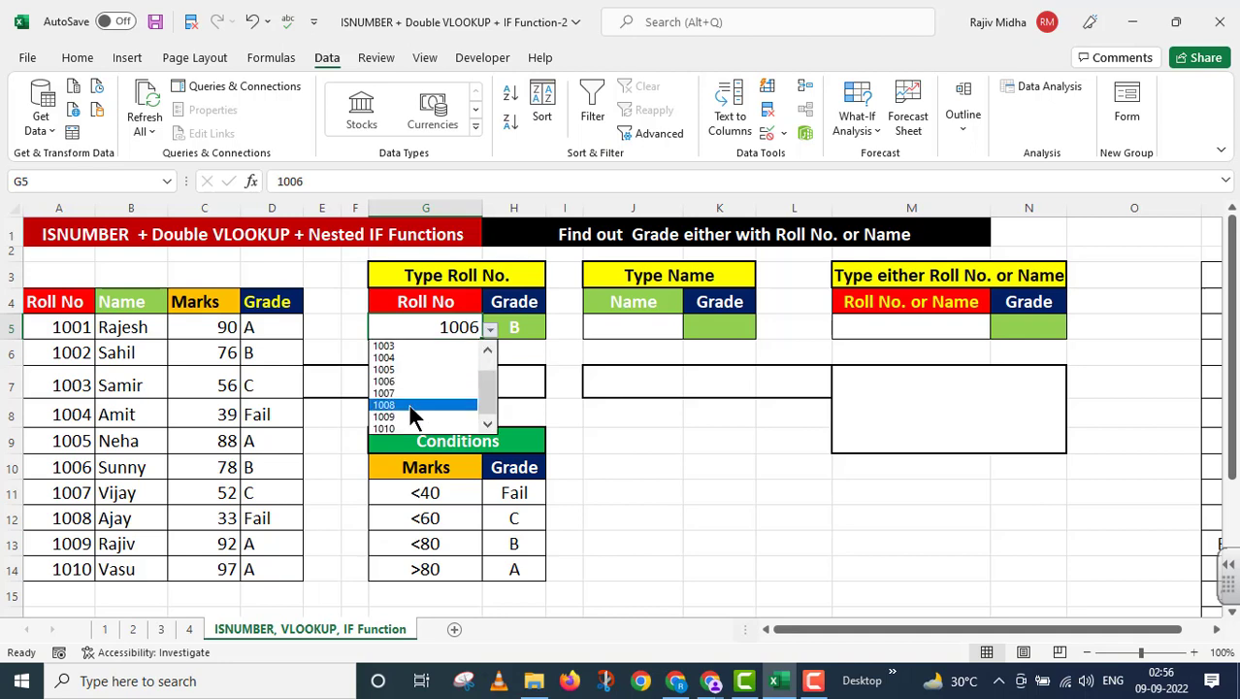
{"action": "left_click", "coordinate": [410, 404]}
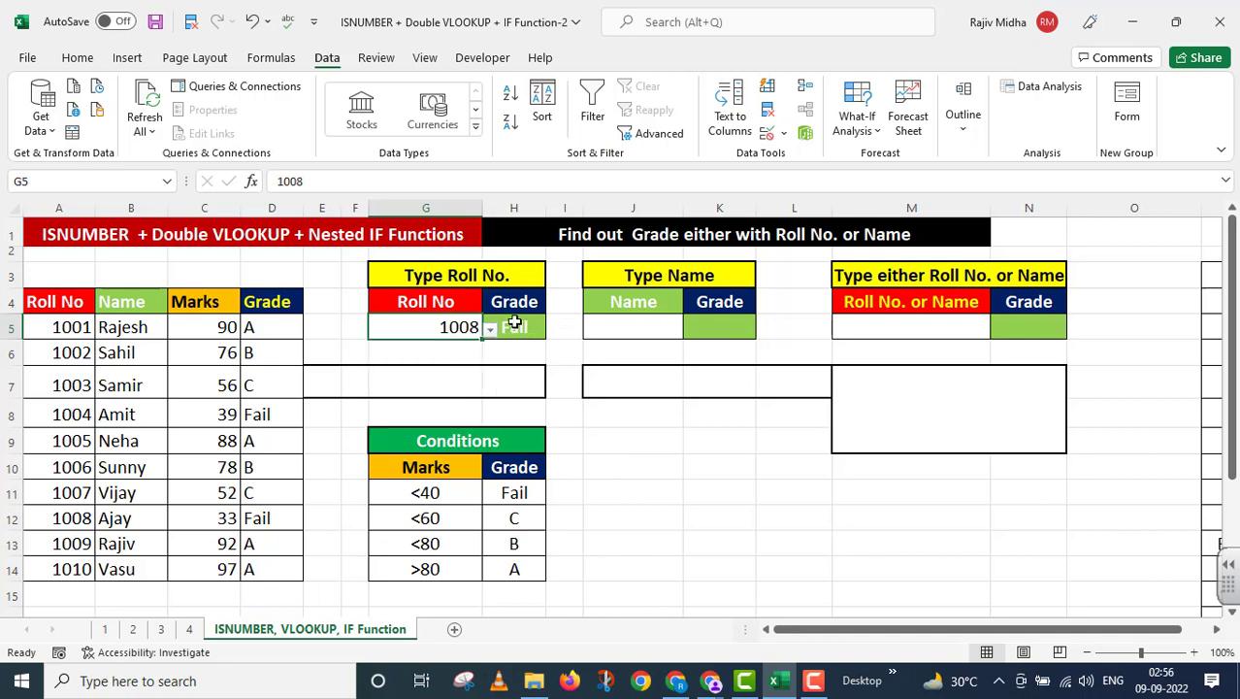
Copy the H5 formula into the box below as visible text, with a leading apostrophe, and place it in E7.
{"action": "left_click", "coordinate": [518, 322]}
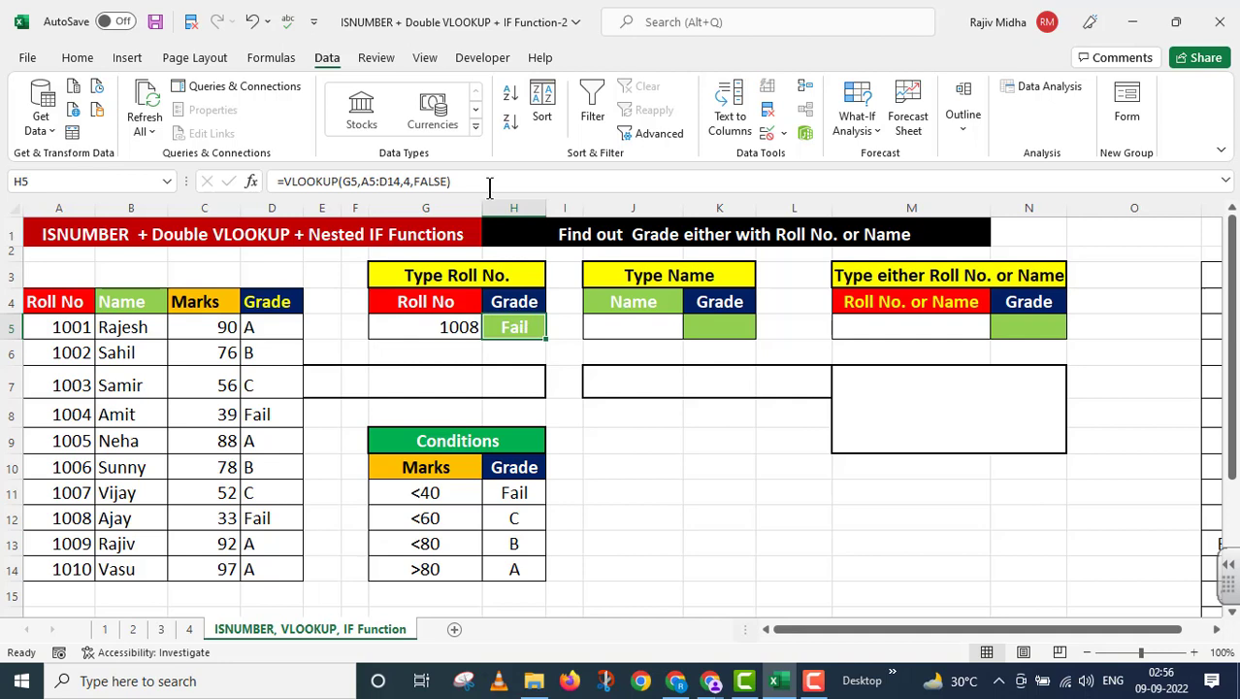
{"action": "left_click_drag", "start_coordinate": [489, 185], "coordinate": [275, 182]}
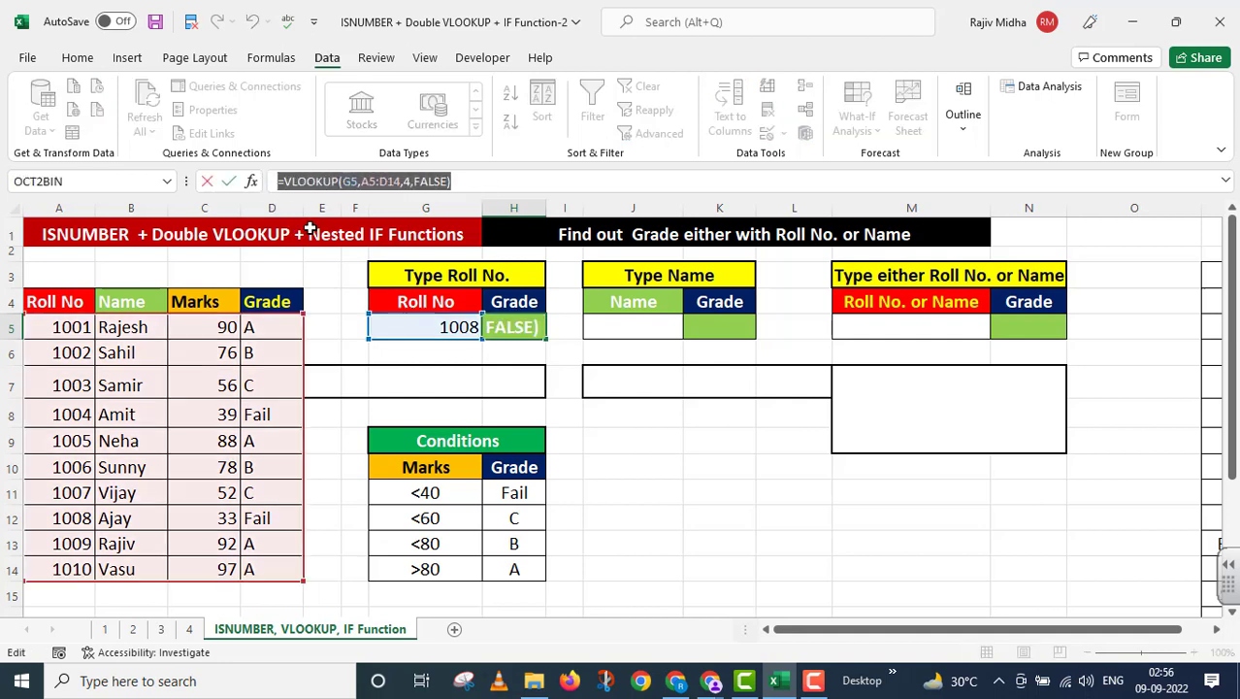
{"action": "key", "text": "Return"}
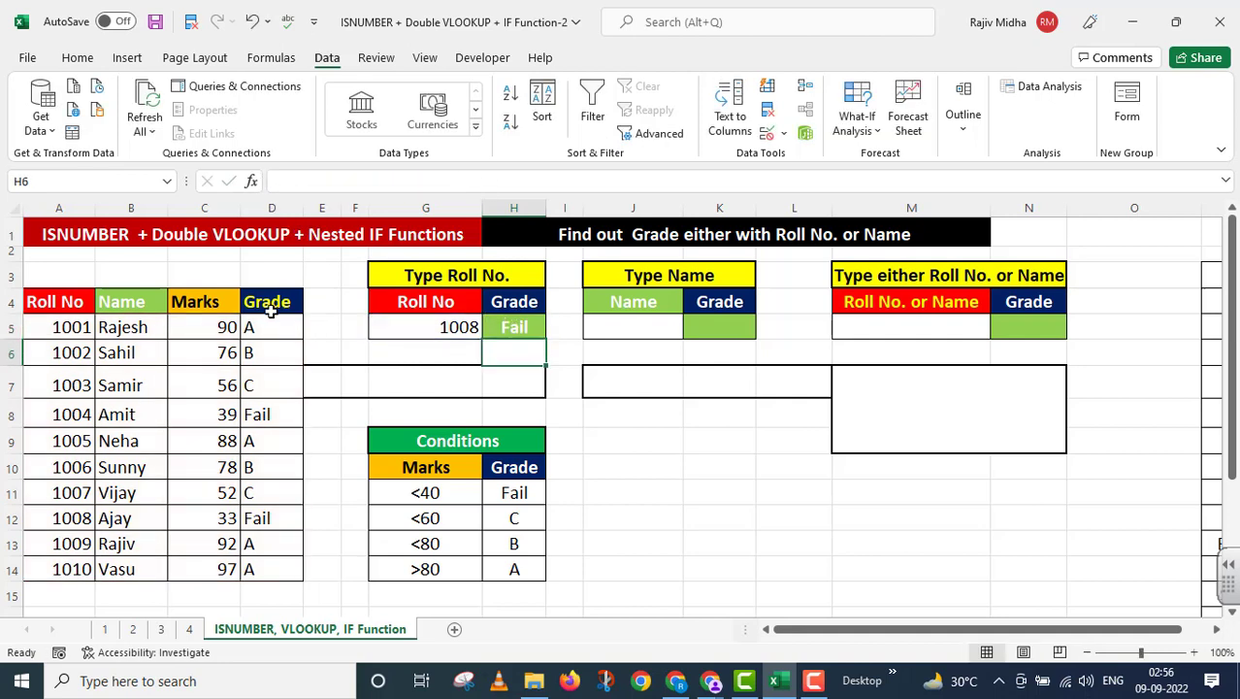
{"action": "left_click", "coordinate": [349, 374]}
{"action": "key", "text": "ctrl+v"}
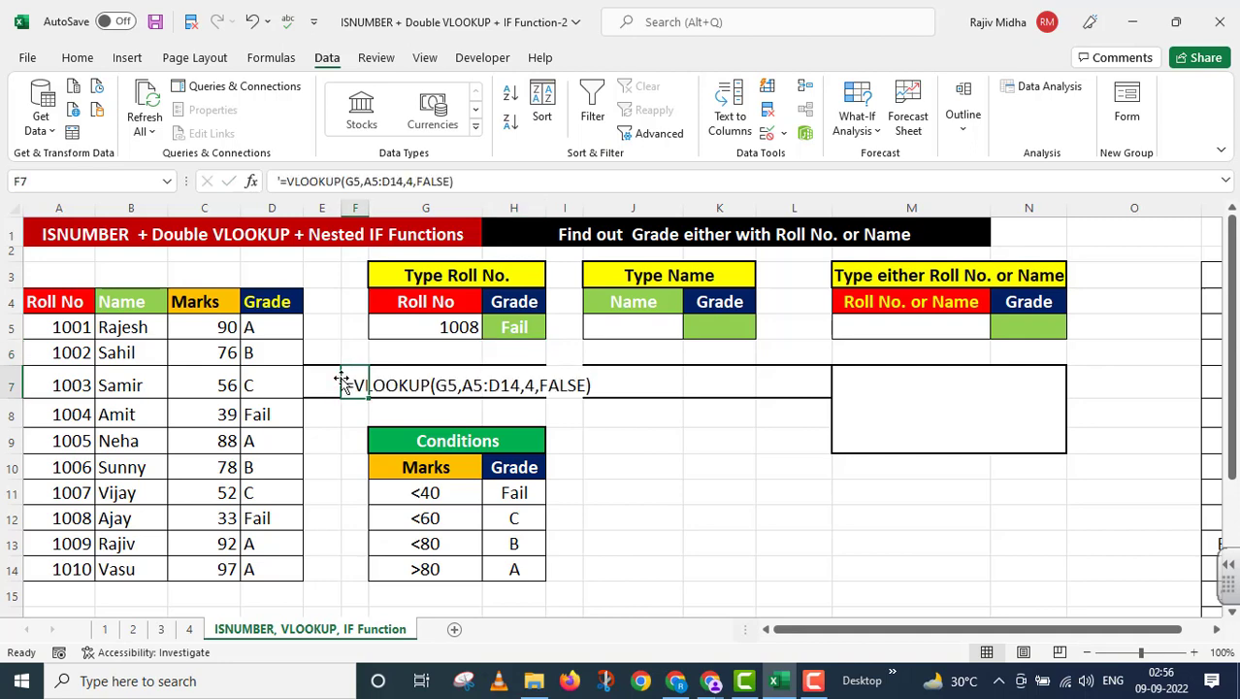
{"action": "left_click_drag", "start_coordinate": [344, 374], "coordinate": [309, 375]}
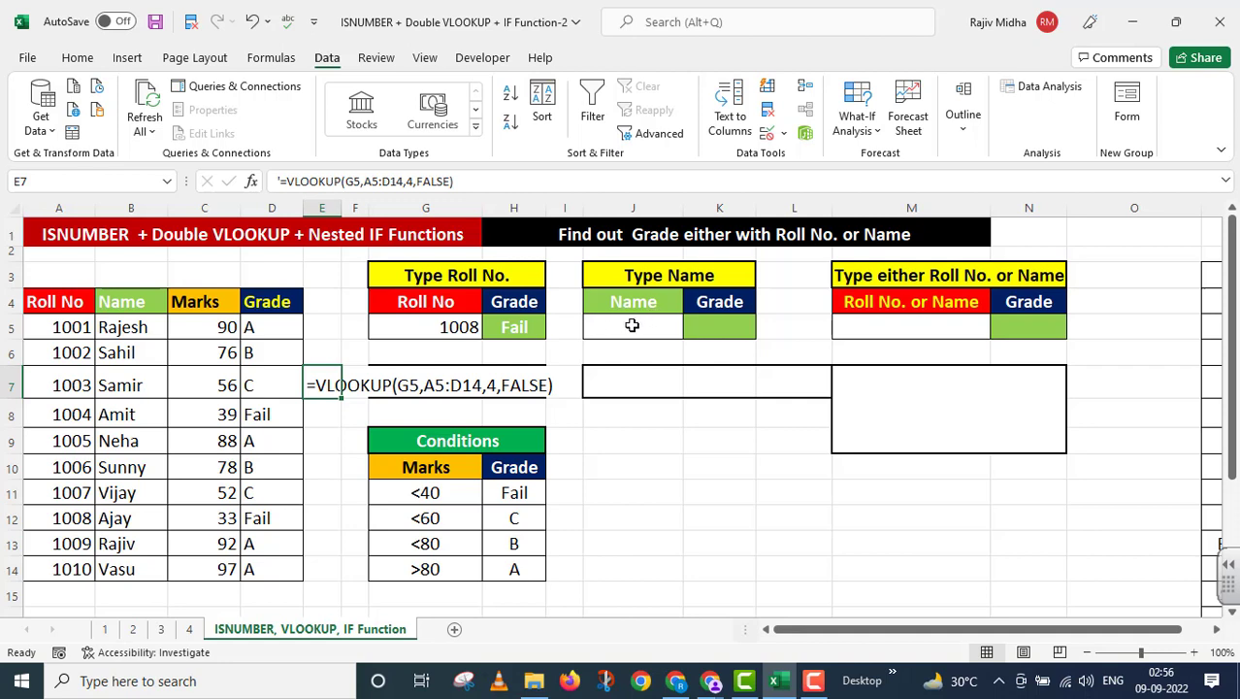
Add List data validation to the Name input cell J5, using =$B$5:$B$14 as the source.
{"action": "left_click", "coordinate": [642, 325]}
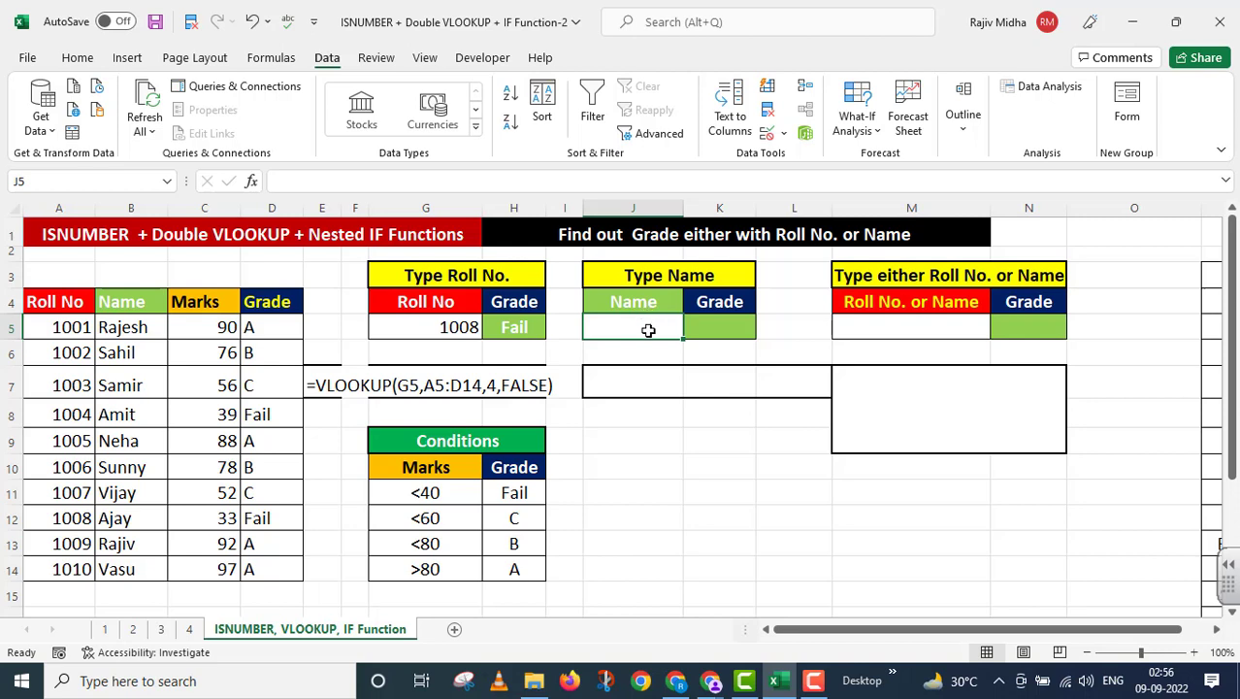
{"action": "left_click", "coordinate": [782, 133]}
{"action": "left_click", "coordinate": [813, 157]}
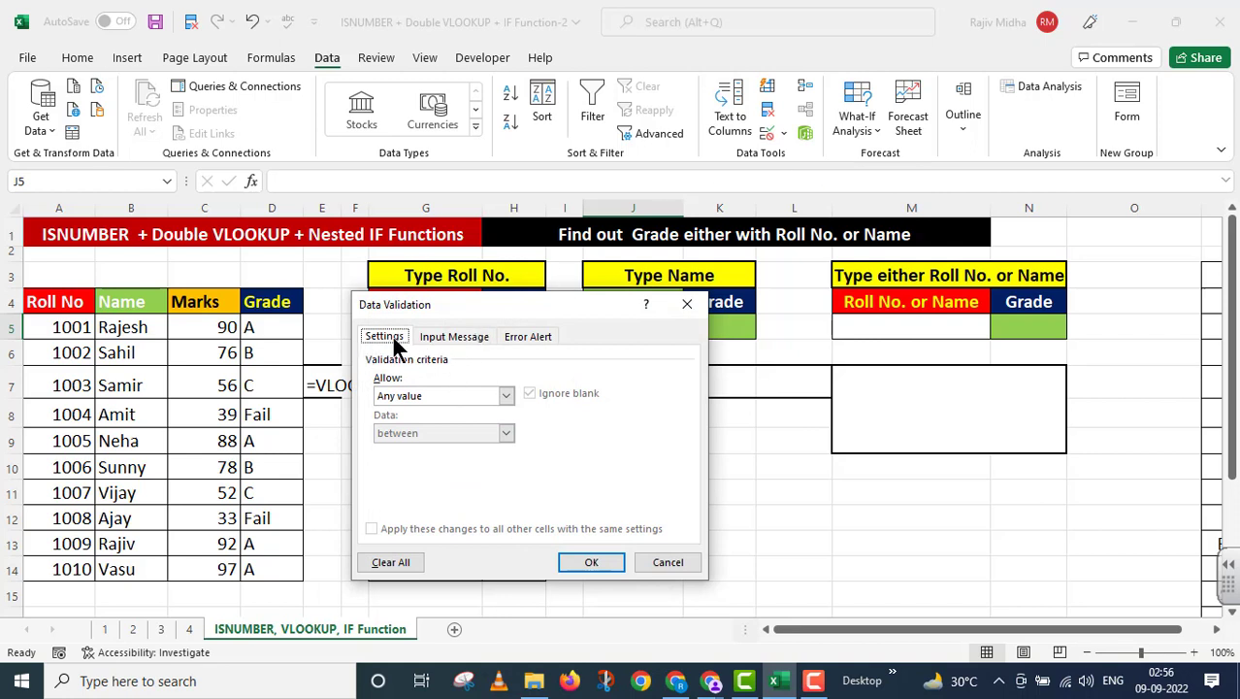
{"action": "left_click", "coordinate": [505, 395]}
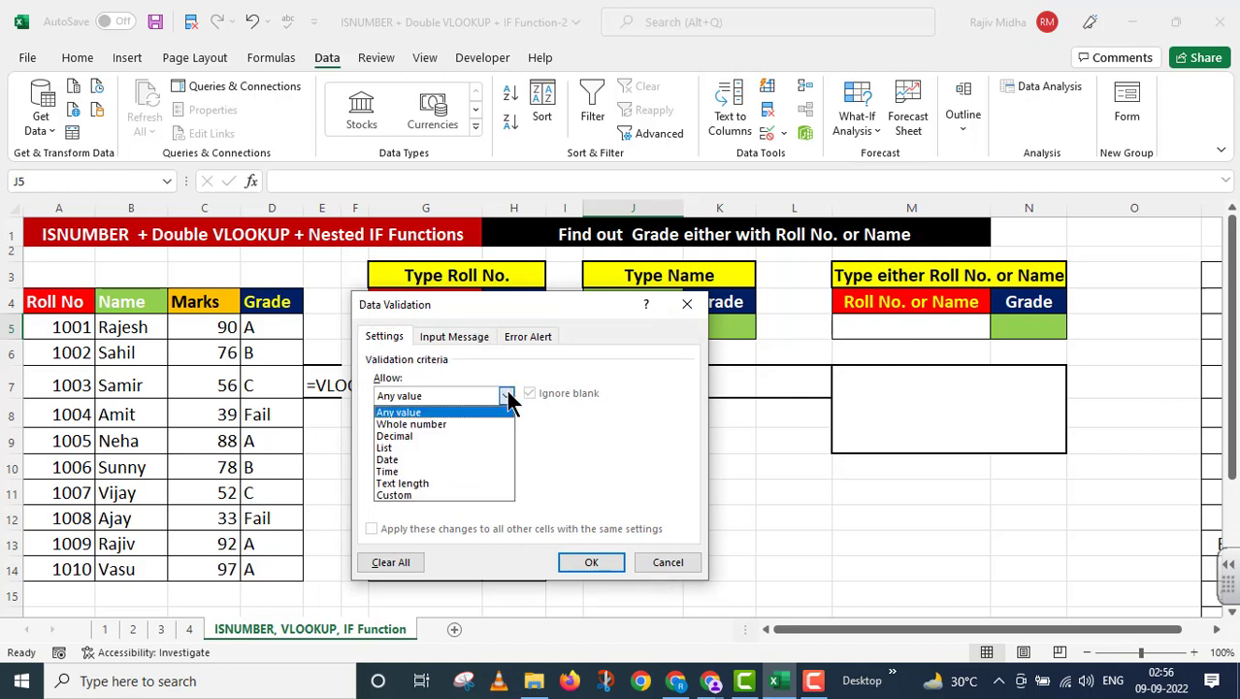
{"action": "left_click", "coordinate": [397, 449]}
{"action": "left_click", "coordinate": [392, 469]}
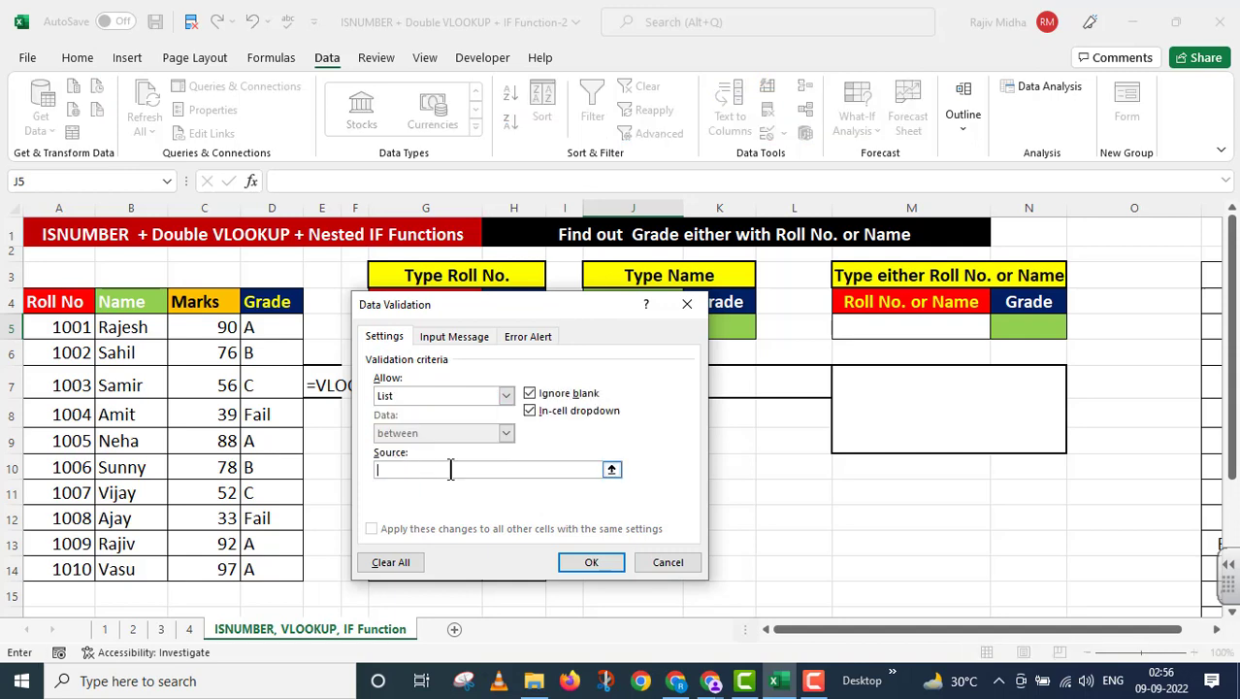
{"action": "left_click_drag", "start_coordinate": [123, 330], "coordinate": [139, 559]}
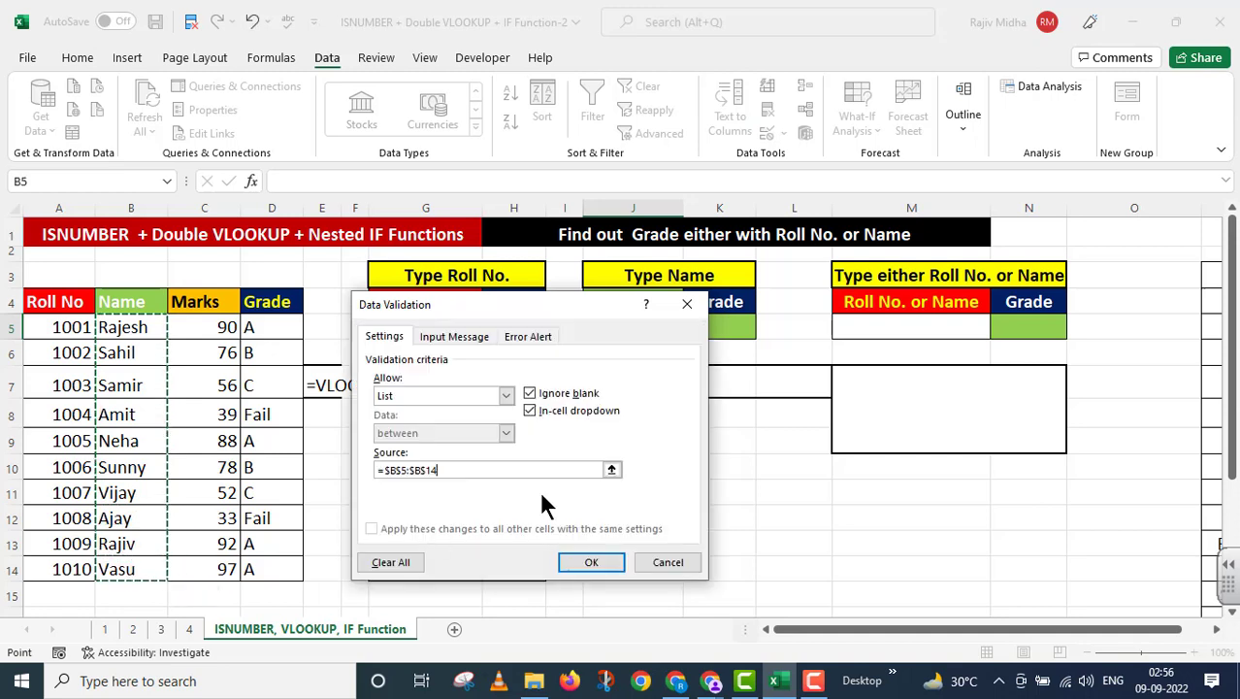
{"action": "left_click", "coordinate": [582, 561]}
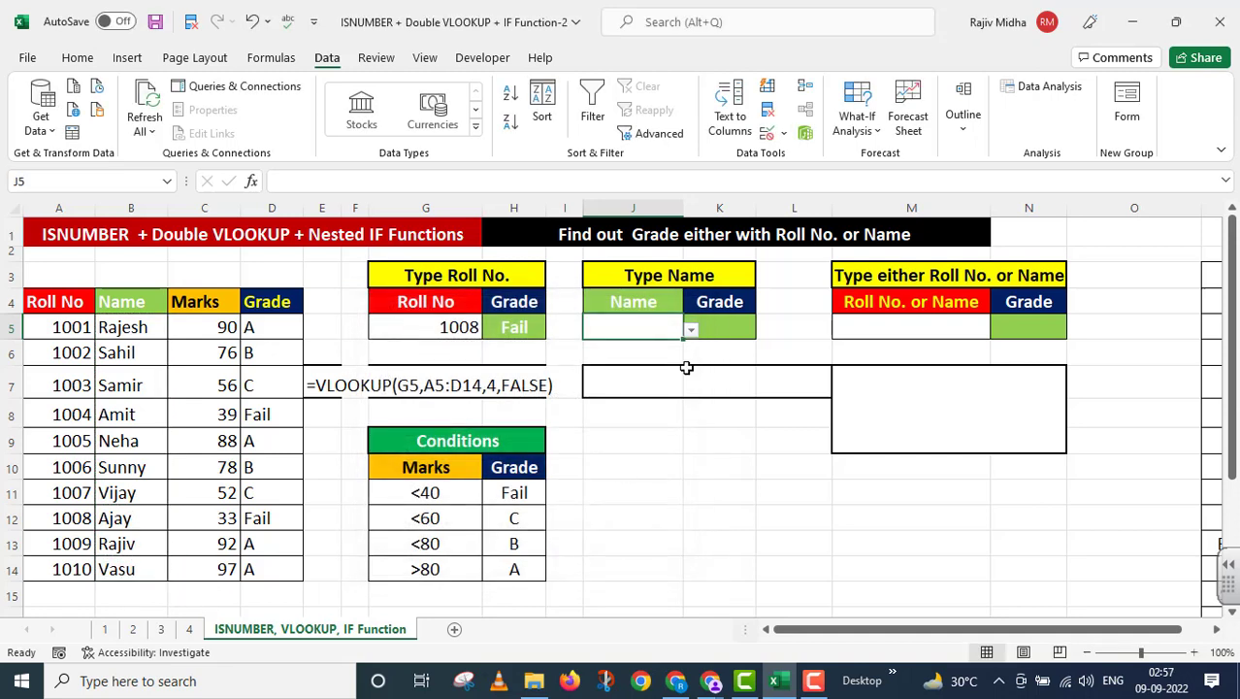
Choose the student name listed in B9 for J5, and begin a VLOOKUP in K5 with J5 as the lookup value.
{"action": "left_click", "coordinate": [691, 330]}
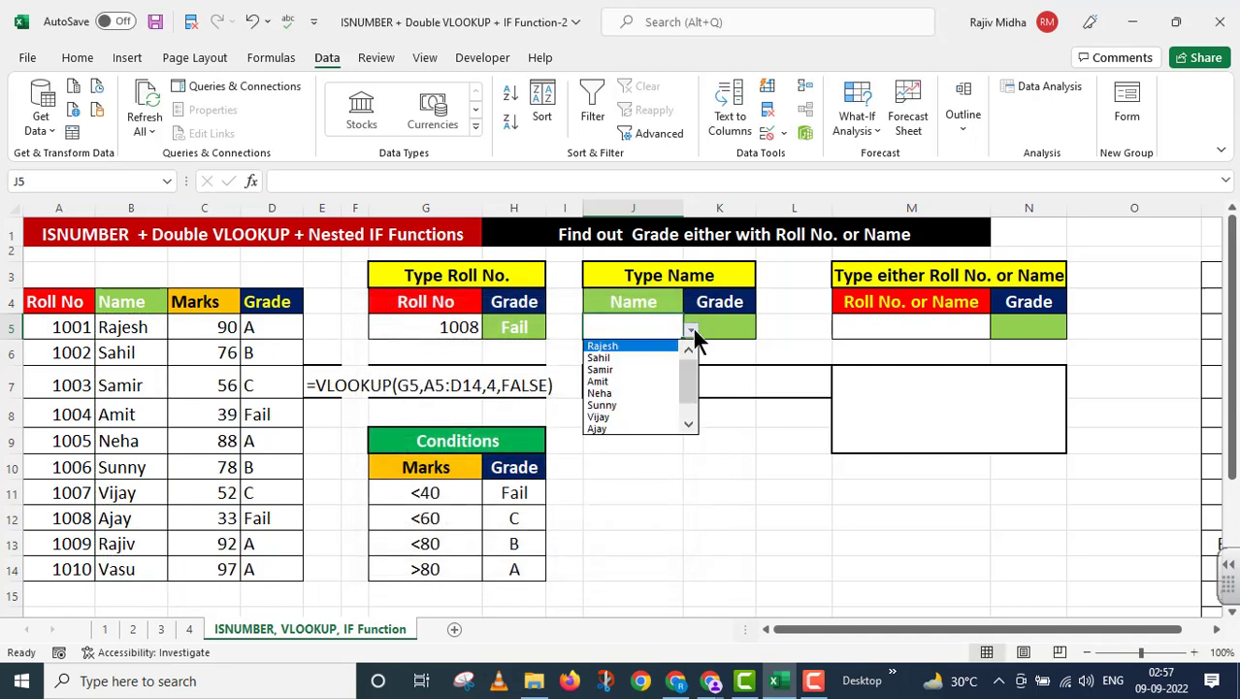
{"action": "left_click", "coordinate": [644, 394]}
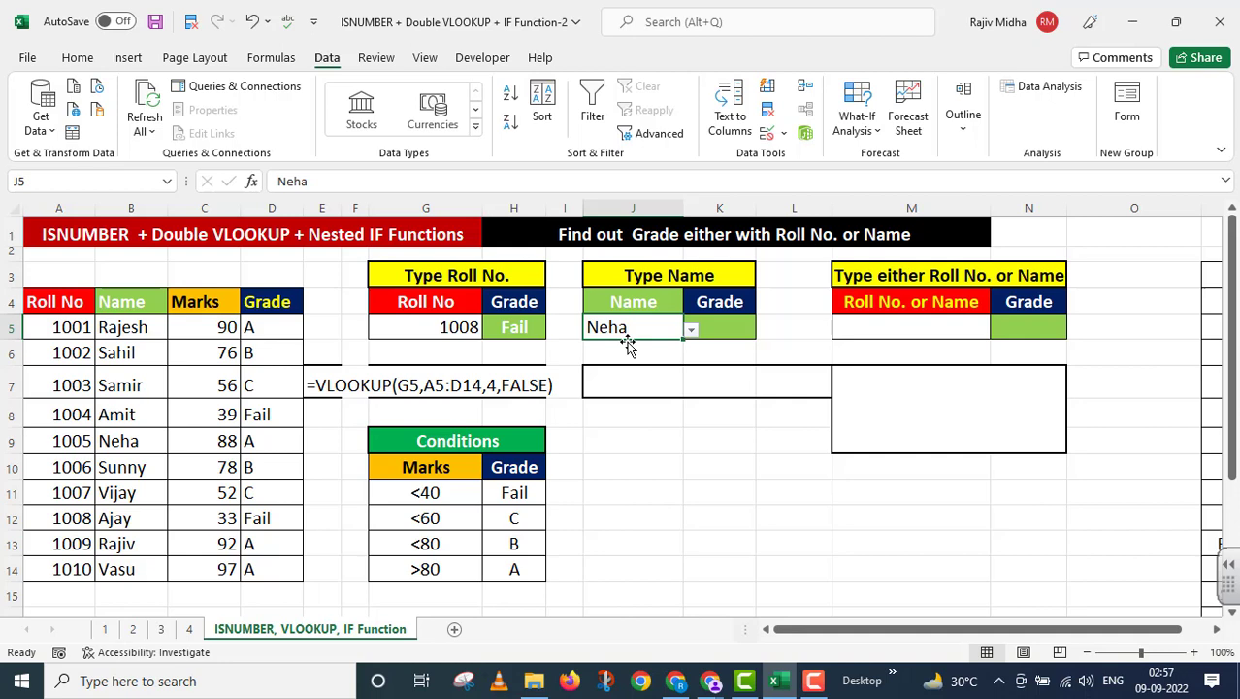
{"action": "left_click", "coordinate": [698, 327]}
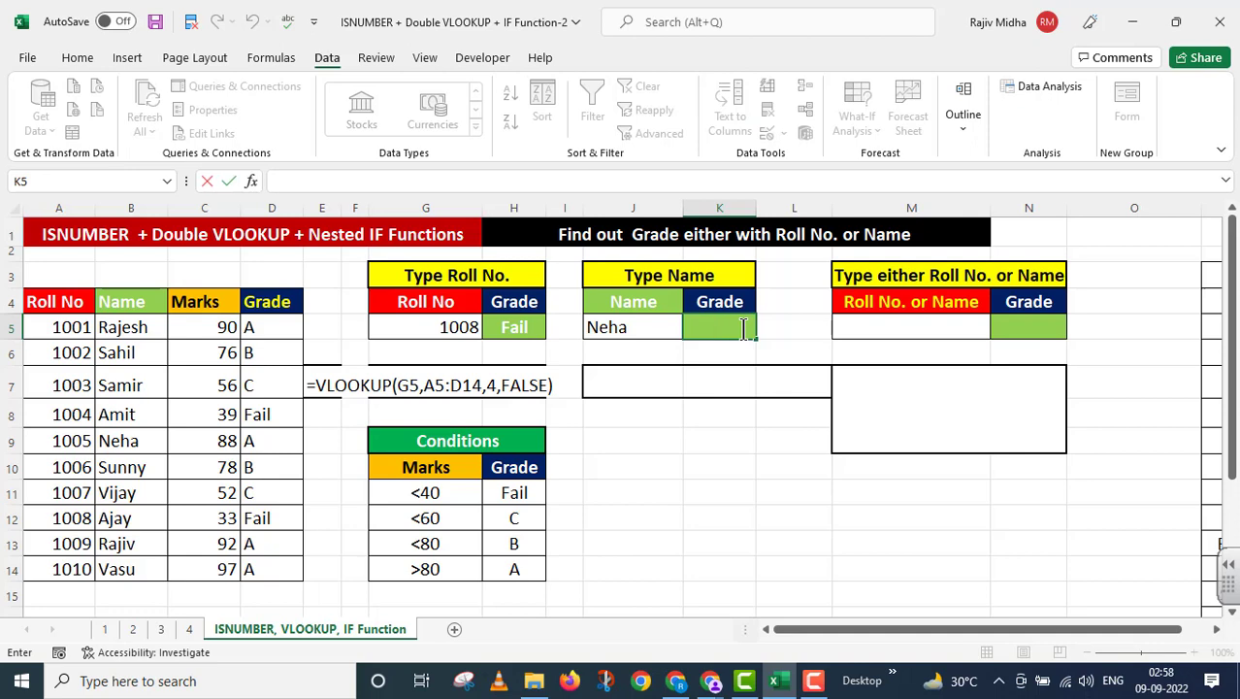
{"action": "type", "text": "=VL"}
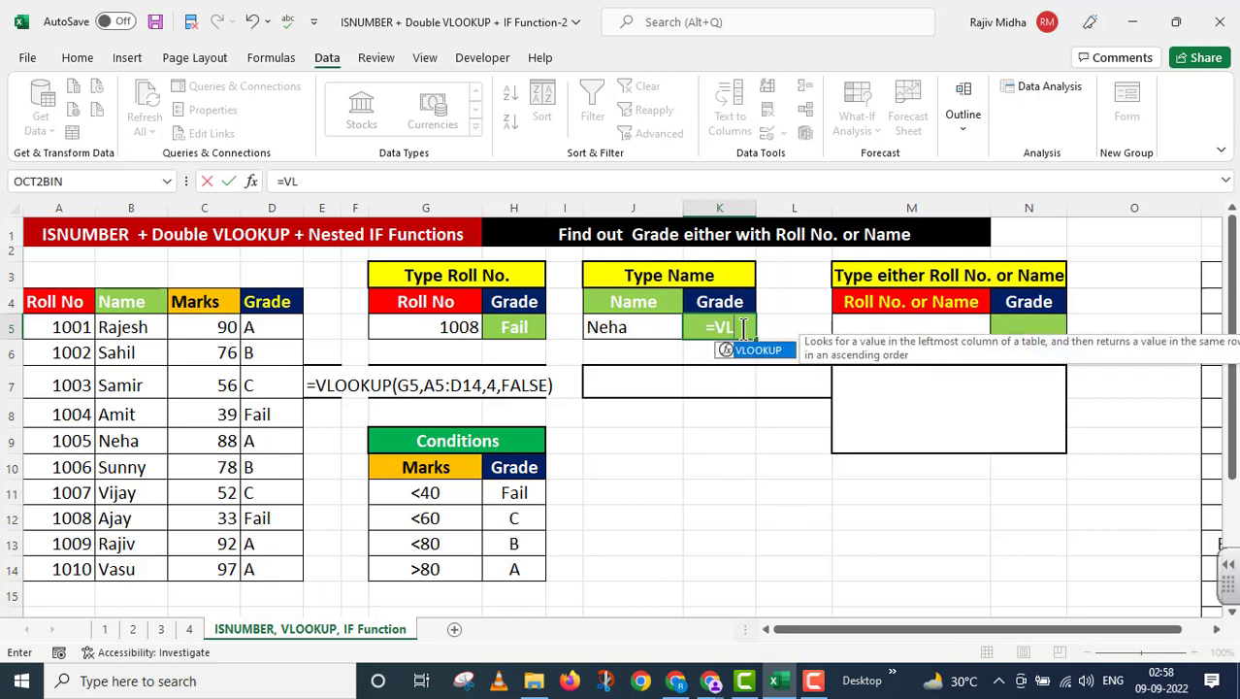
{"action": "type", "text": "OOKUP("}
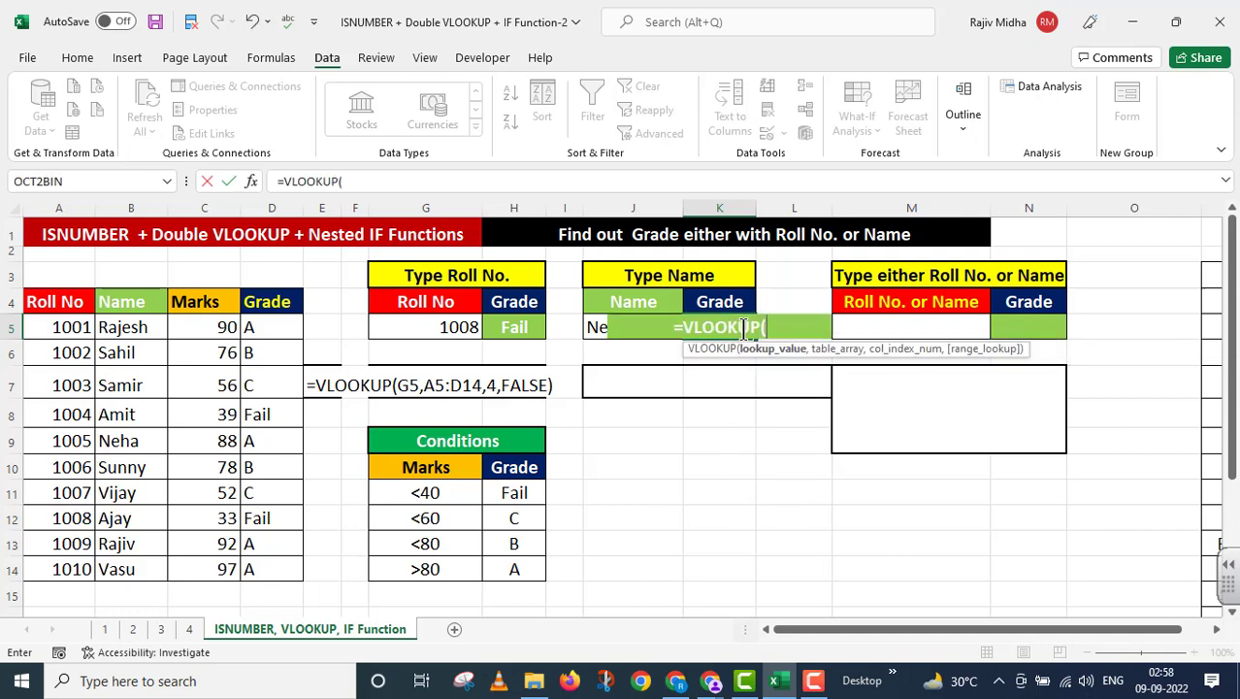
{"action": "left_click", "coordinate": [596, 329]}
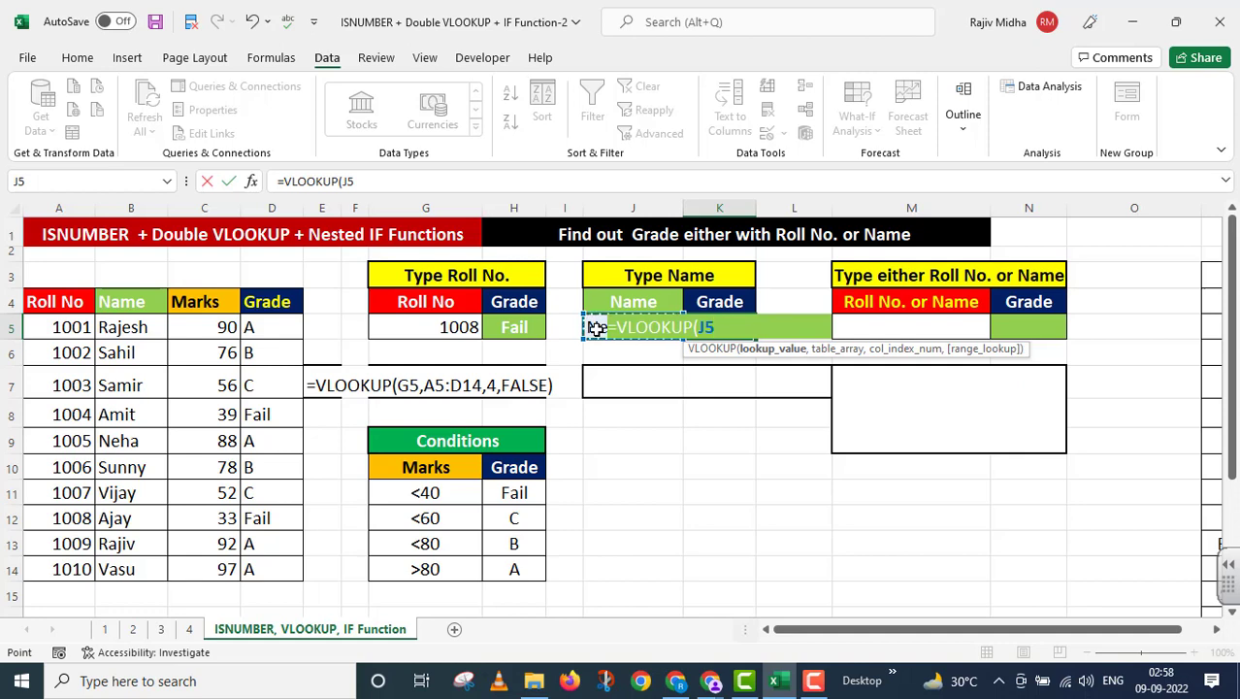
{"action": "type", "text": ","}
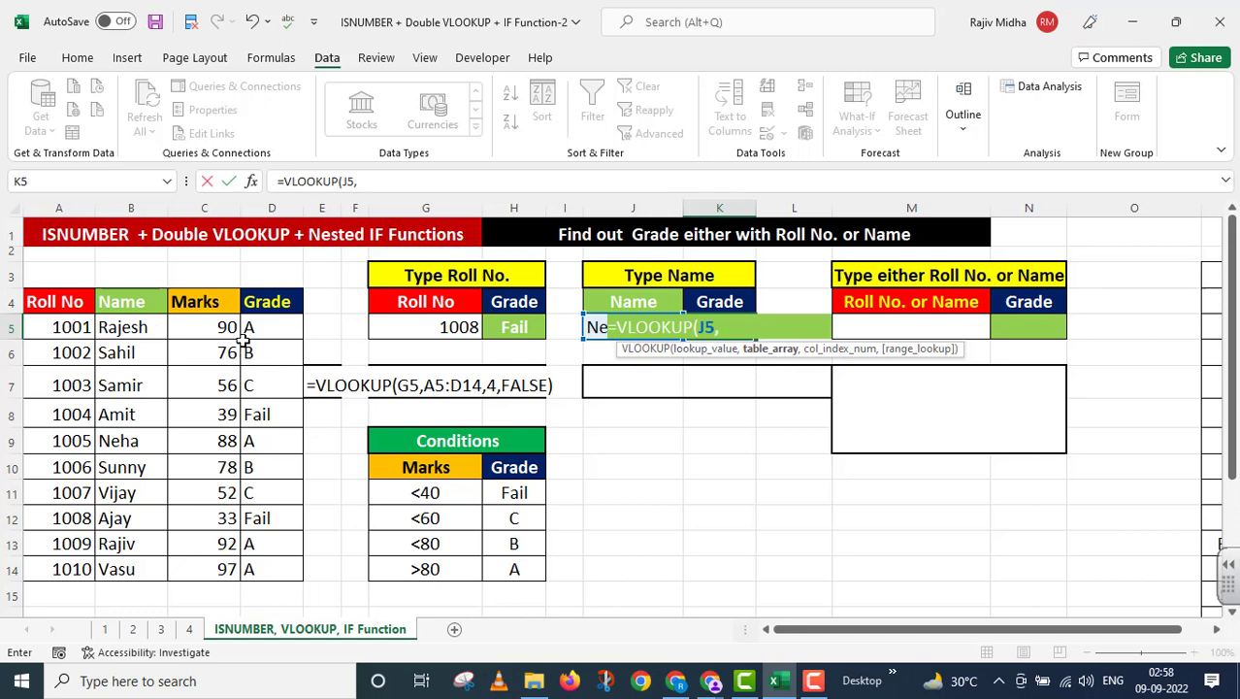
Complete the K5 VLOOKUP with table array B5:D14, column index 3 and FALSE for an exact match.
{"action": "left_click_drag", "start_coordinate": [110, 325], "coordinate": [274, 562]}
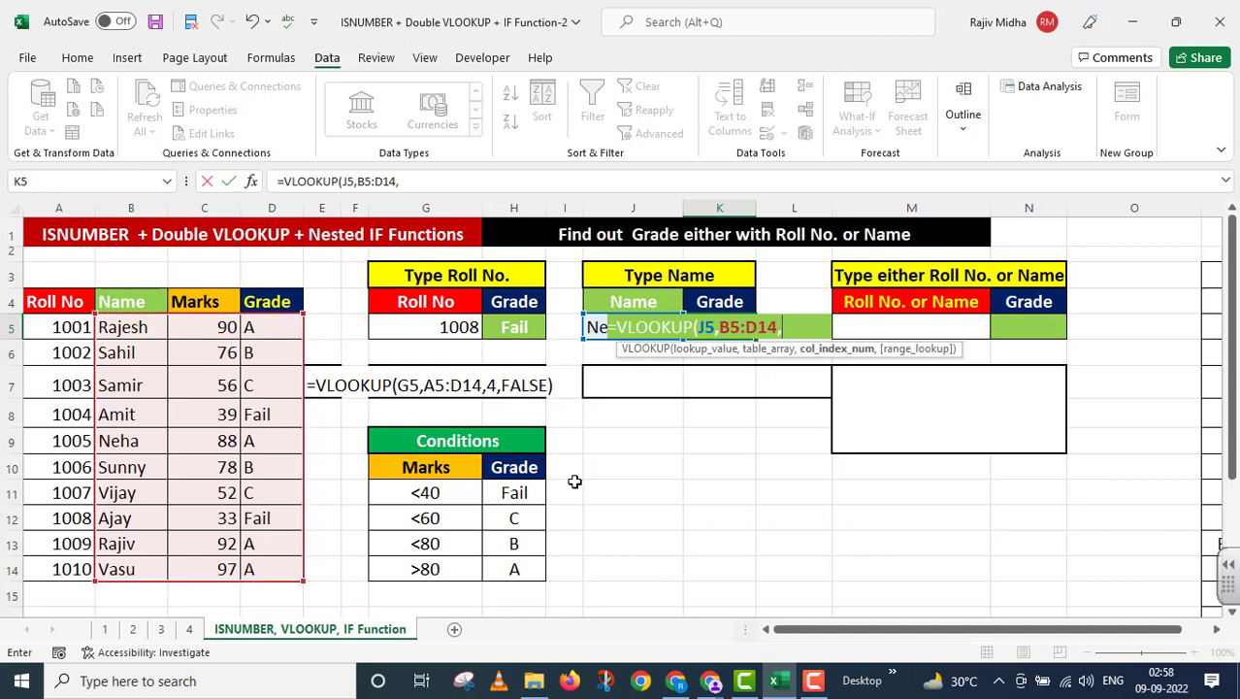
{"action": "type", "text": ","}
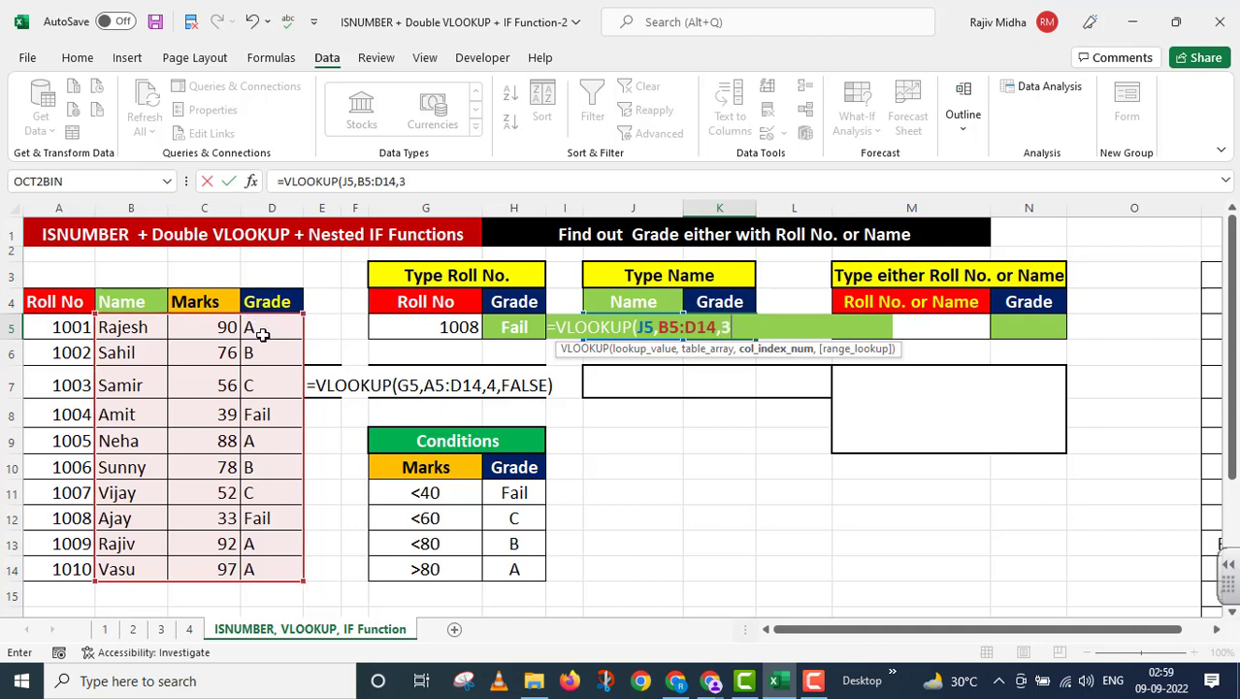
{"action": "type", "text": ","}
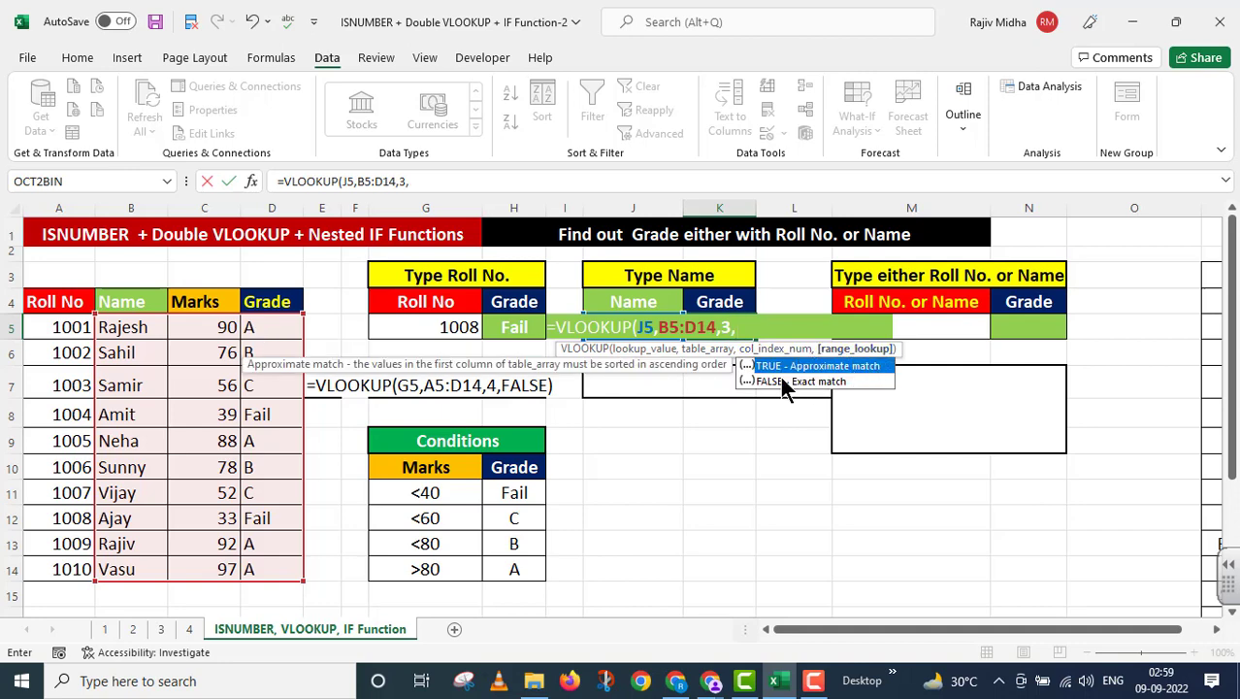
{"action": "double_click", "coordinate": [820, 381]}
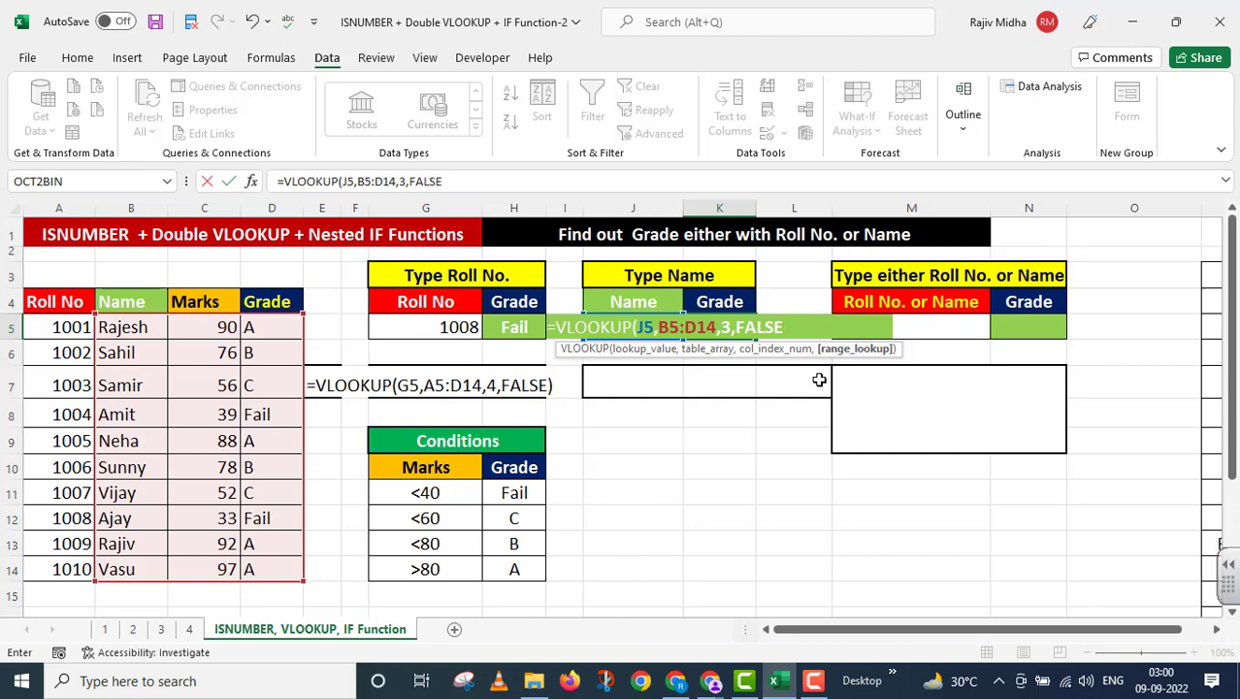
{"action": "type", "text": ")"}
{"action": "key", "text": "Return"}
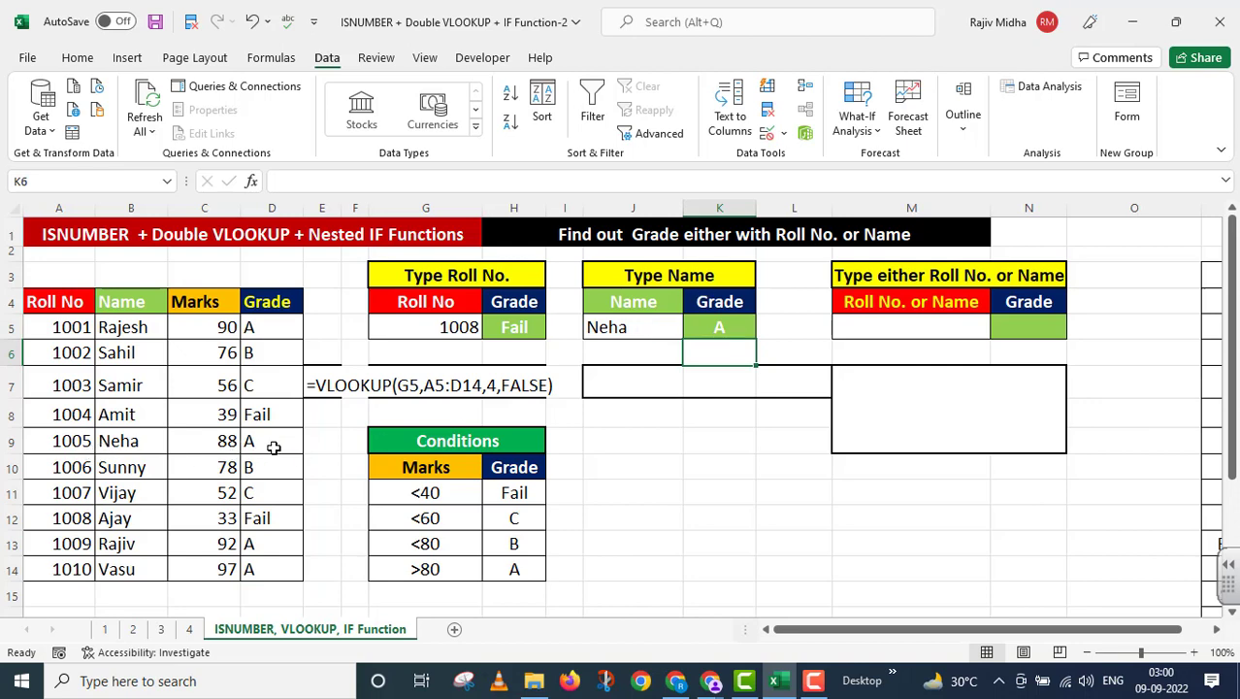
Test the name-based grade lookup by choosing the student names from B13 and B7 in turn in J5.
{"action": "left_click", "coordinate": [660, 330]}
{"action": "left_click", "coordinate": [690, 330]}
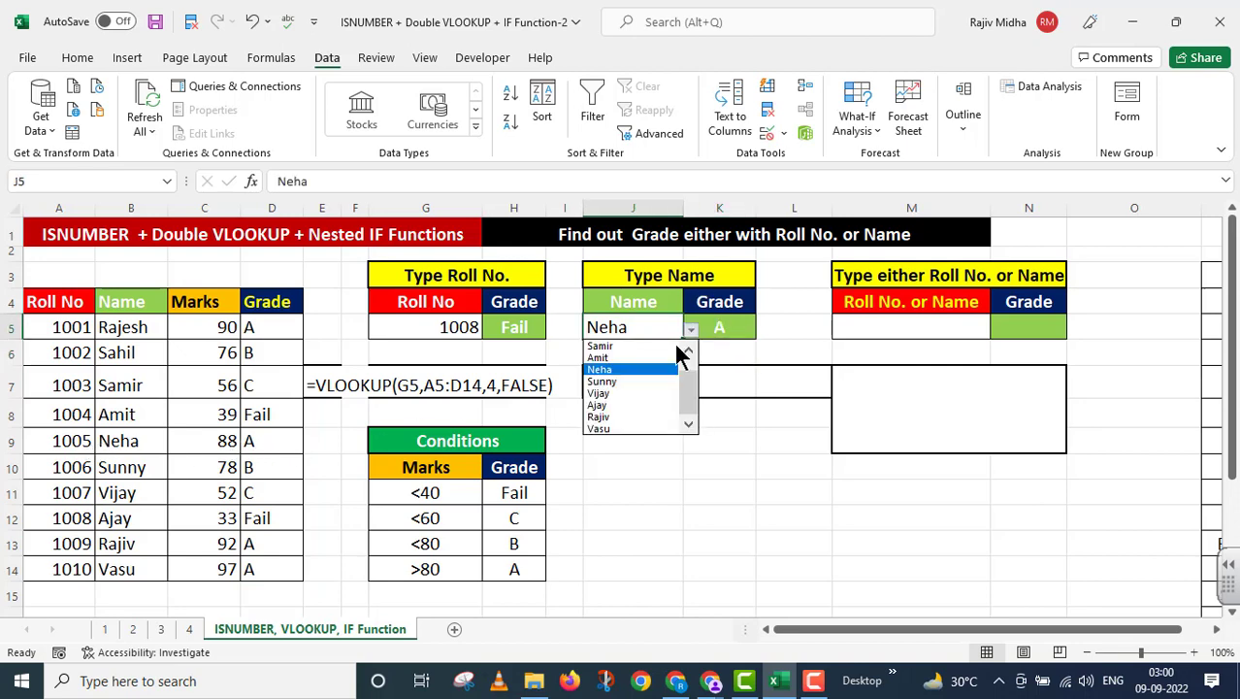
{"action": "left_click", "coordinate": [624, 417]}
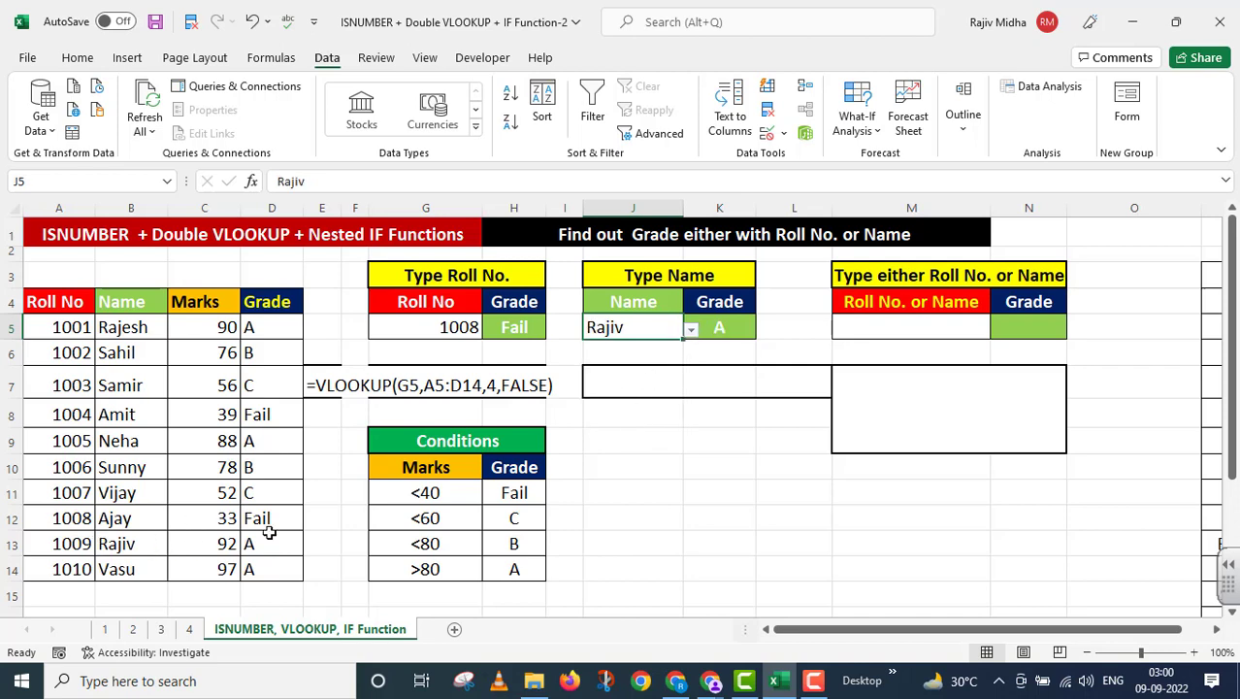
{"action": "left_click", "coordinate": [690, 331]}
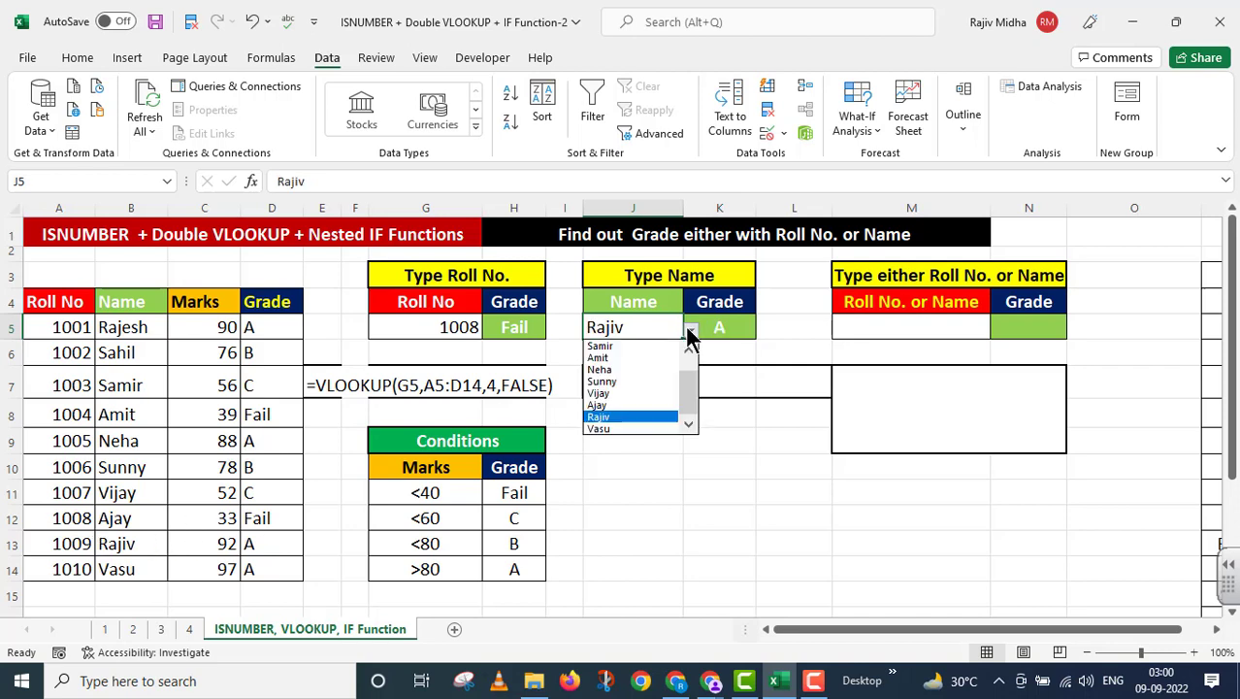
{"action": "left_click", "coordinate": [615, 345]}
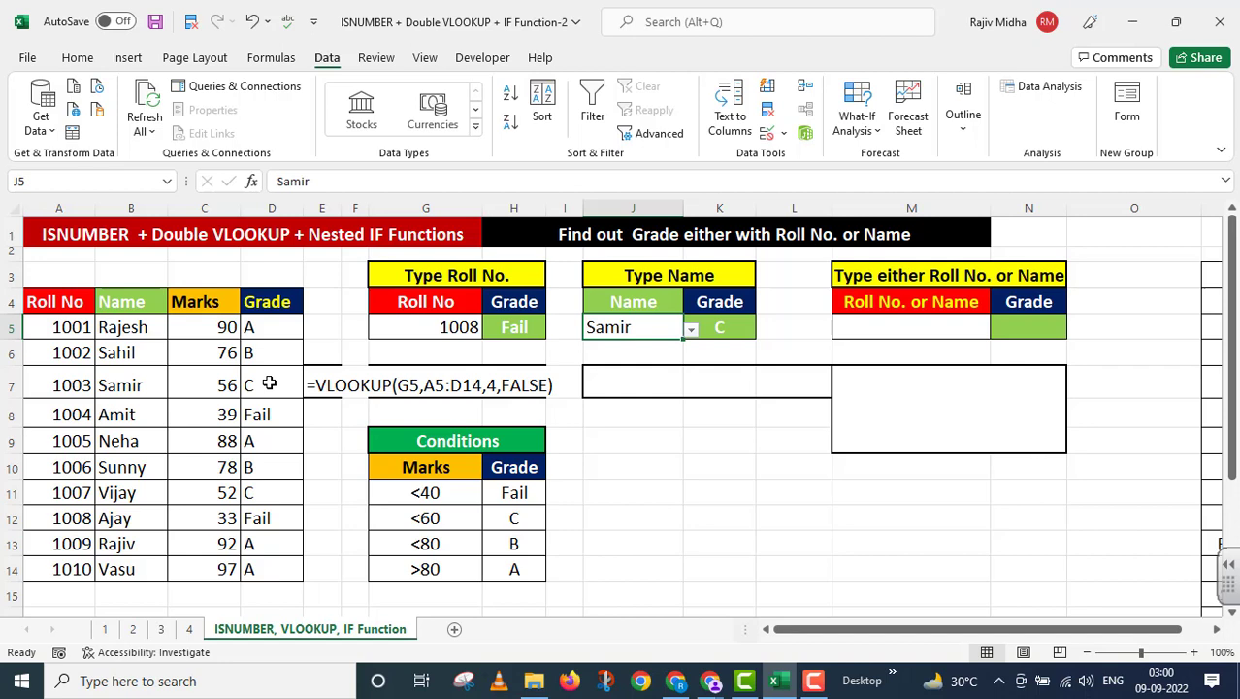
Copy the K5 formula into J7 as visible text, with a leading apostrophe.
{"action": "left_click", "coordinate": [723, 327]}
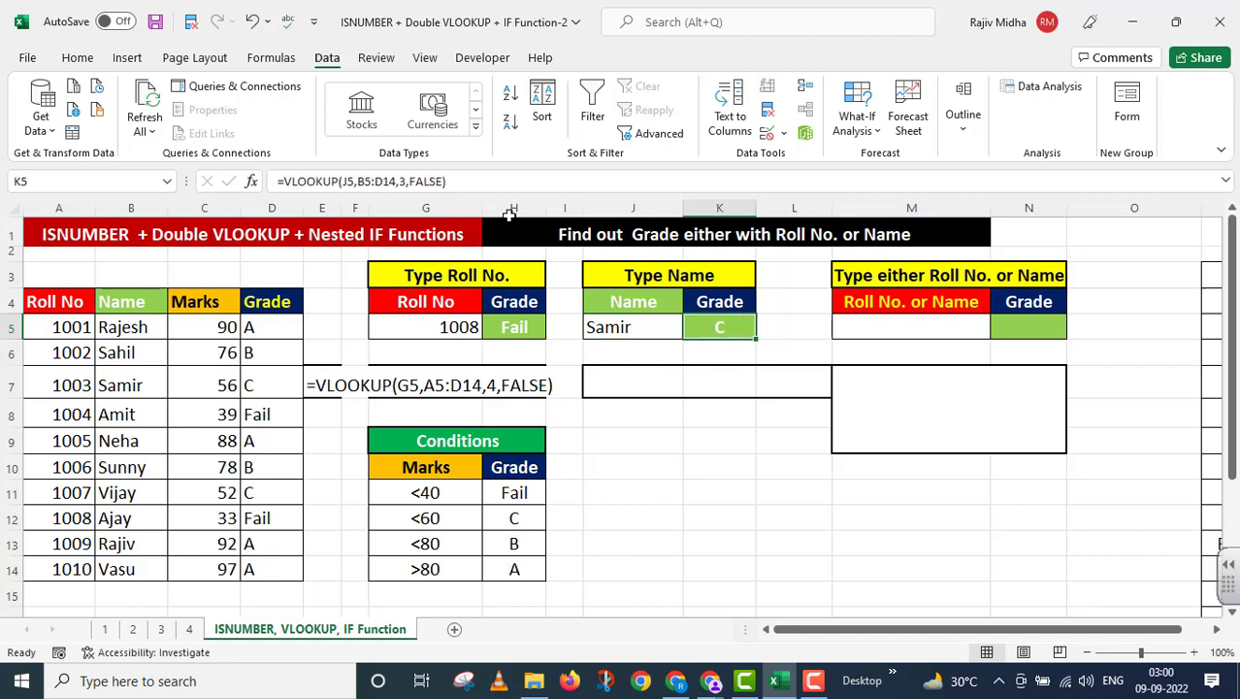
{"action": "left_click_drag", "start_coordinate": [477, 185], "coordinate": [329, 223]}
{"action": "key", "text": "ctrl+c"}
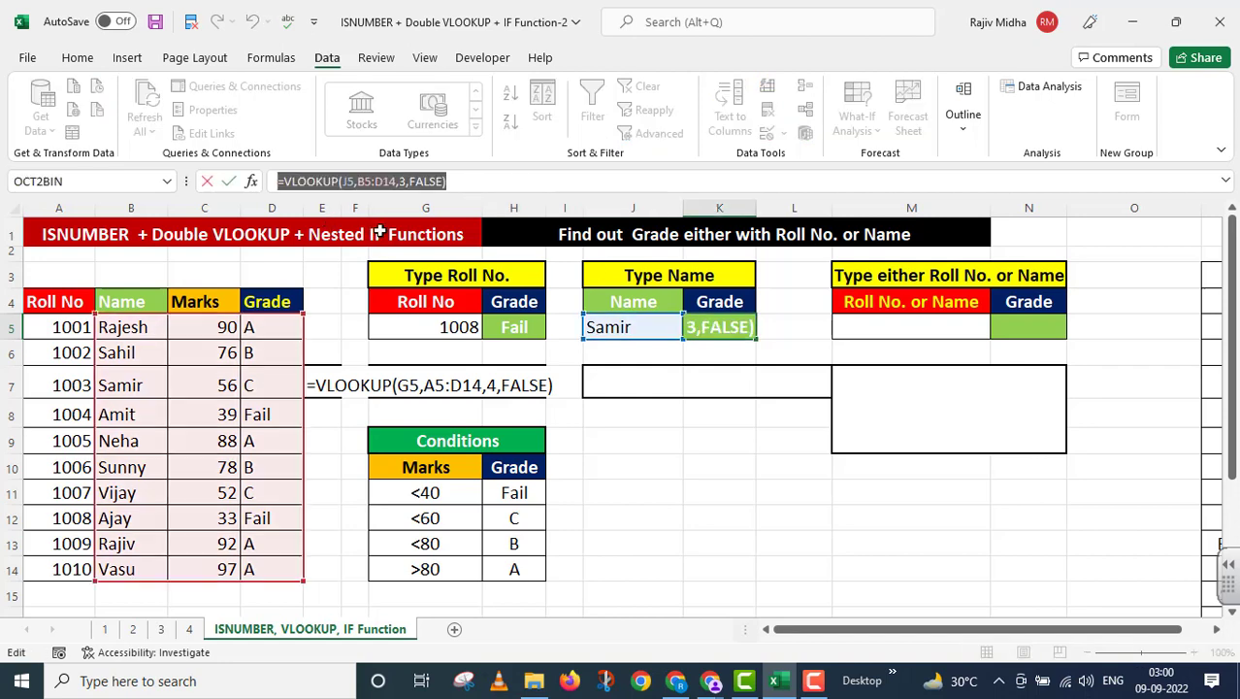
{"action": "key", "text": "Return"}
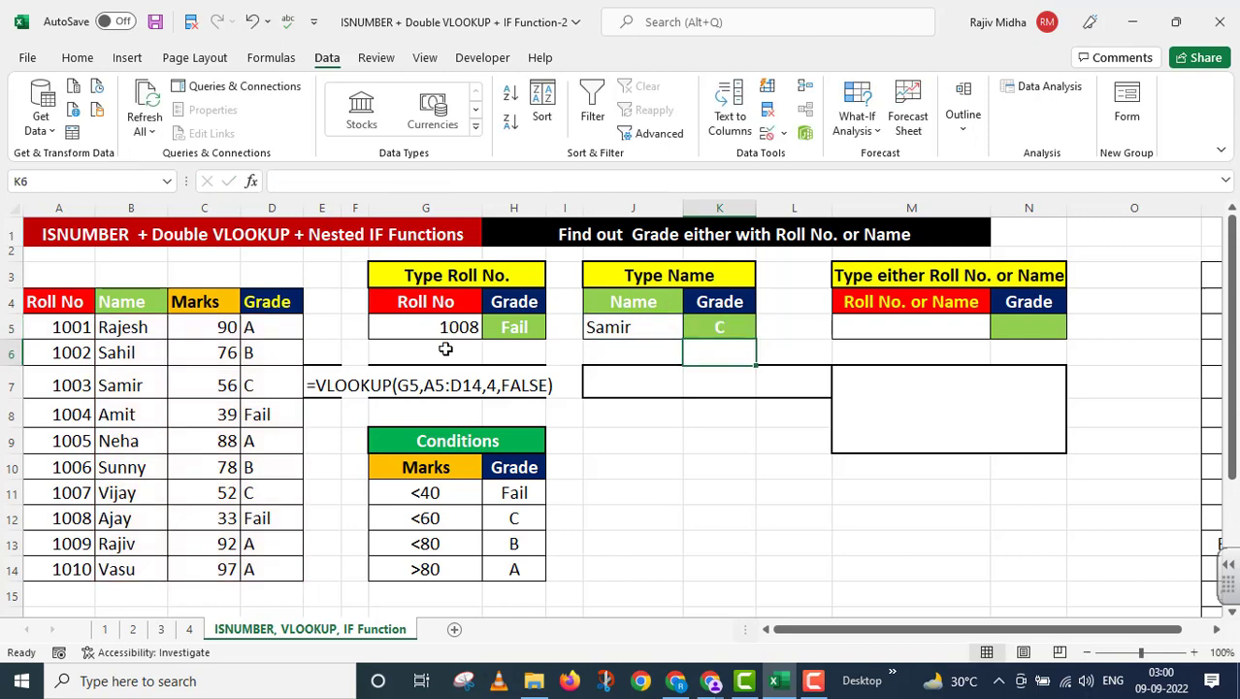
{"action": "left_click", "coordinate": [602, 377]}
{"action": "double_click", "coordinate": [598, 377]}
{"action": "key", "text": "ctrl+v"}
{"action": "key", "text": "Home"}
{"action": "type", "text": "'"}
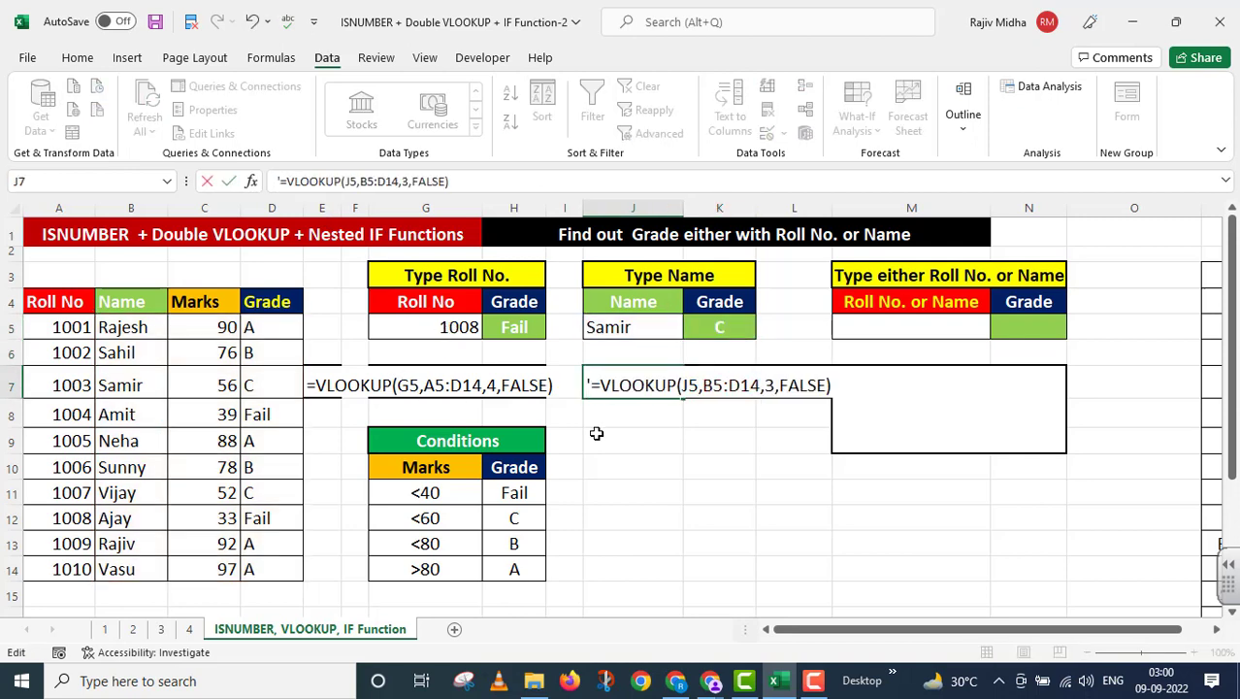
{"action": "left_click", "coordinate": [595, 434]}
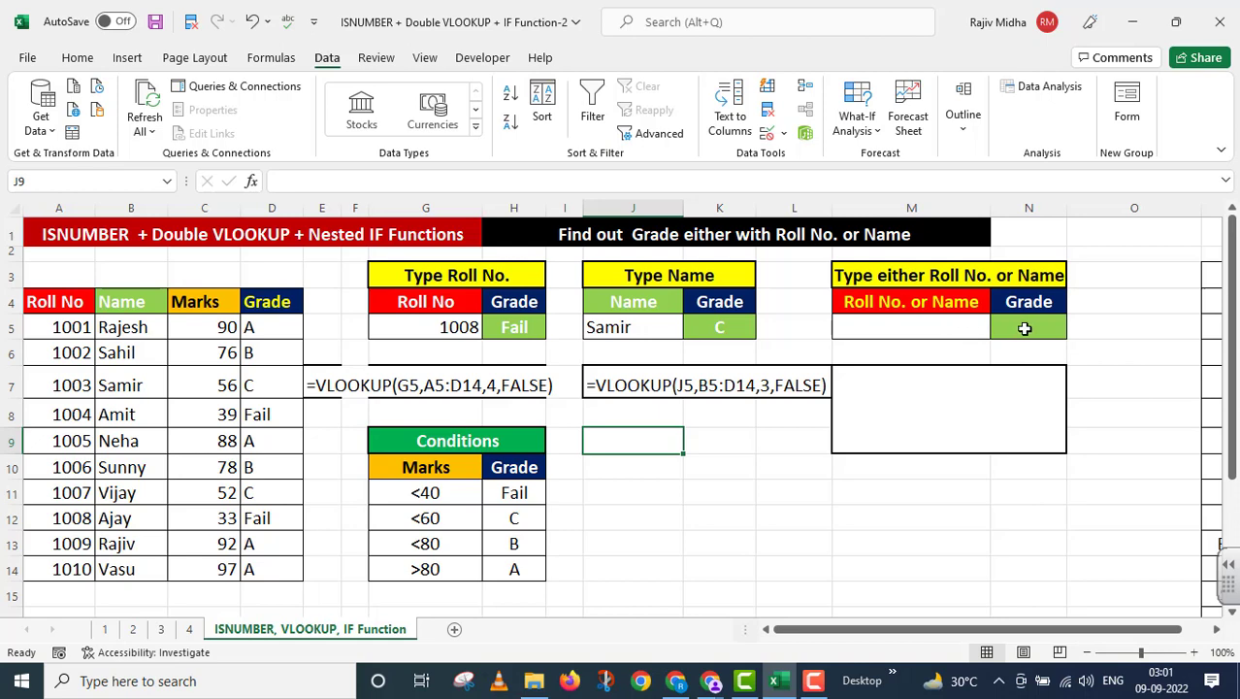
Narrow column O to bring the combined roll number and name list in column P into view.
{"action": "left_click", "coordinate": [881, 328]}
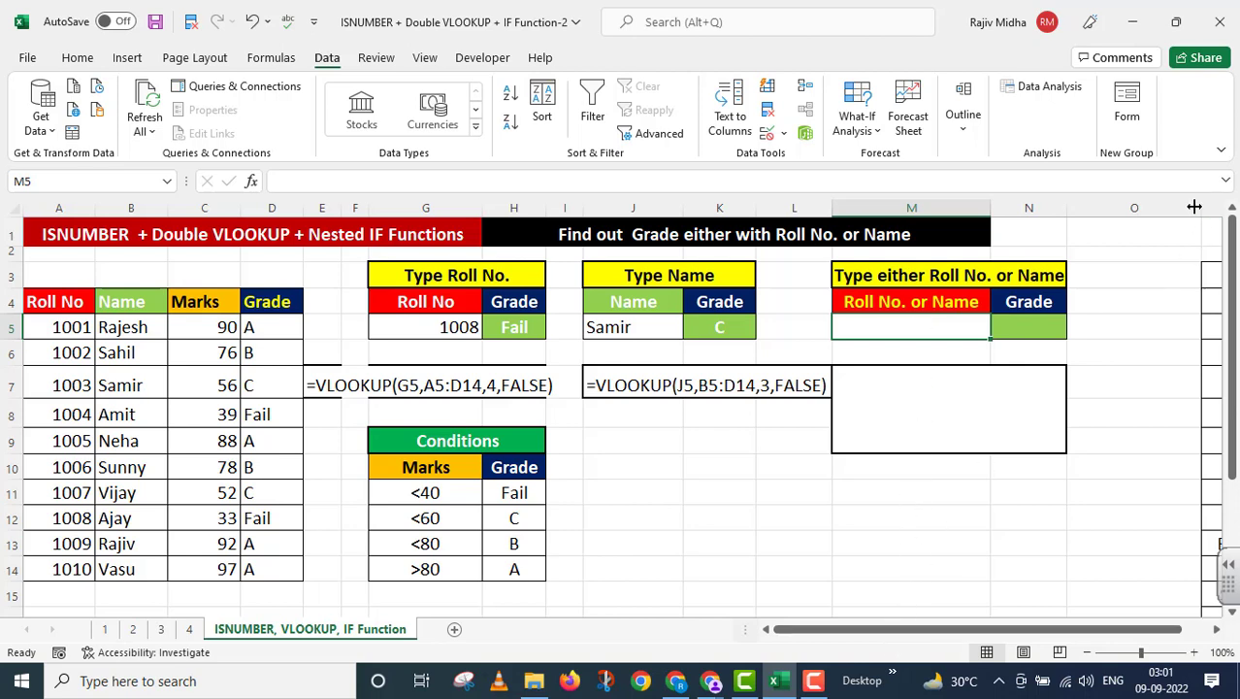
{"action": "left_click_drag", "start_coordinate": [1195, 206], "coordinate": [1095, 207]}
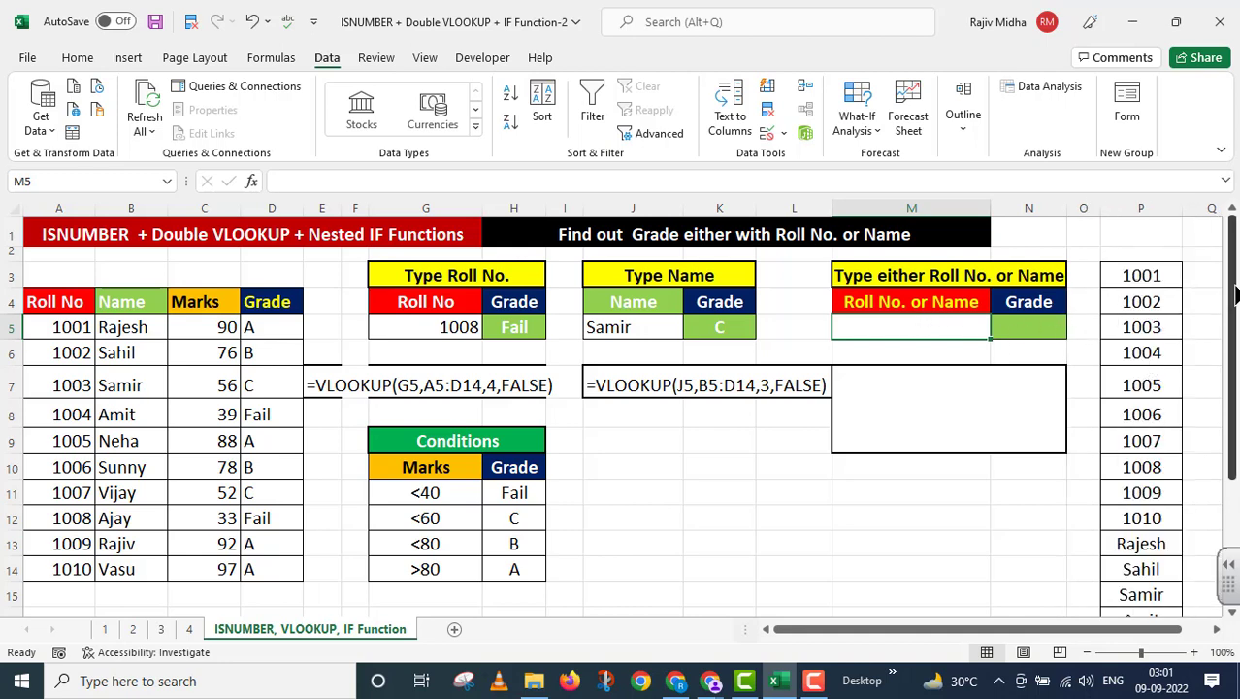
{"action": "mouse_move", "coordinate": [1235, 294]}
{"action": "left_mouse_down"}
{"action": "mouse_move", "coordinate": [1235, 416]}
{"action": "mouse_move", "coordinate": [1235, 294]}
{"action": "left_mouse_up"}
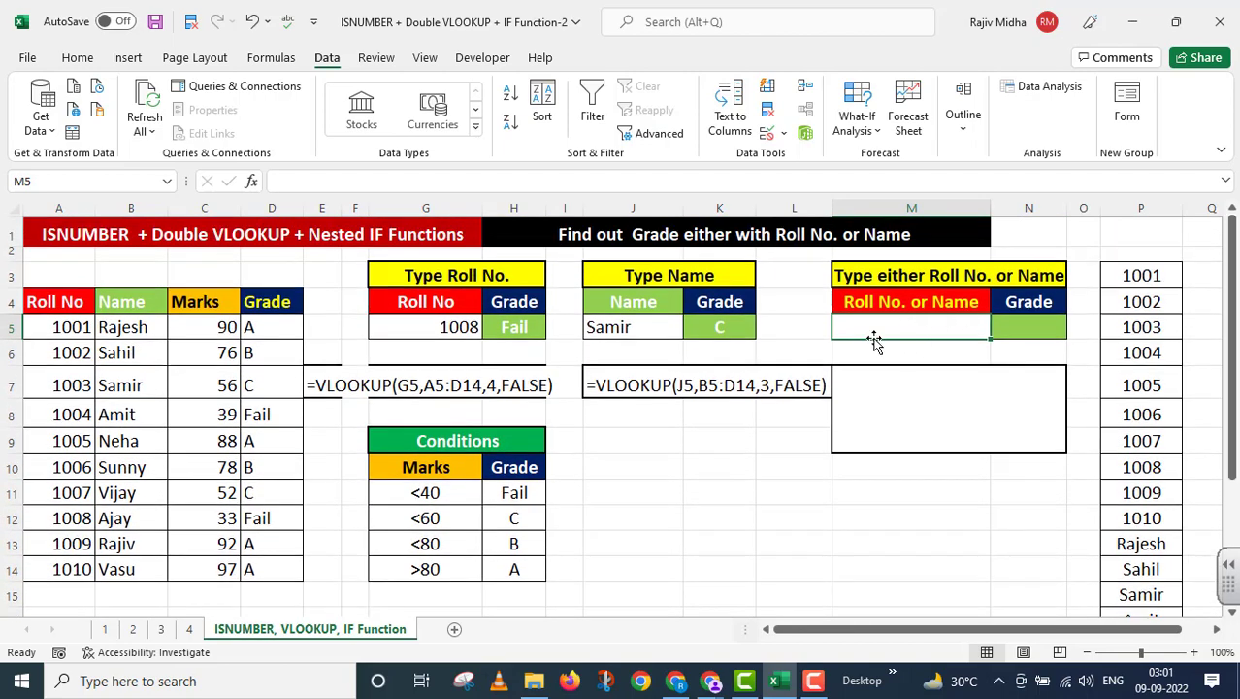
Add List data validation to the Roll No. or Name input cell M5, using =$P$3:$P$22 as the source.
{"action": "left_click", "coordinate": [782, 133]}
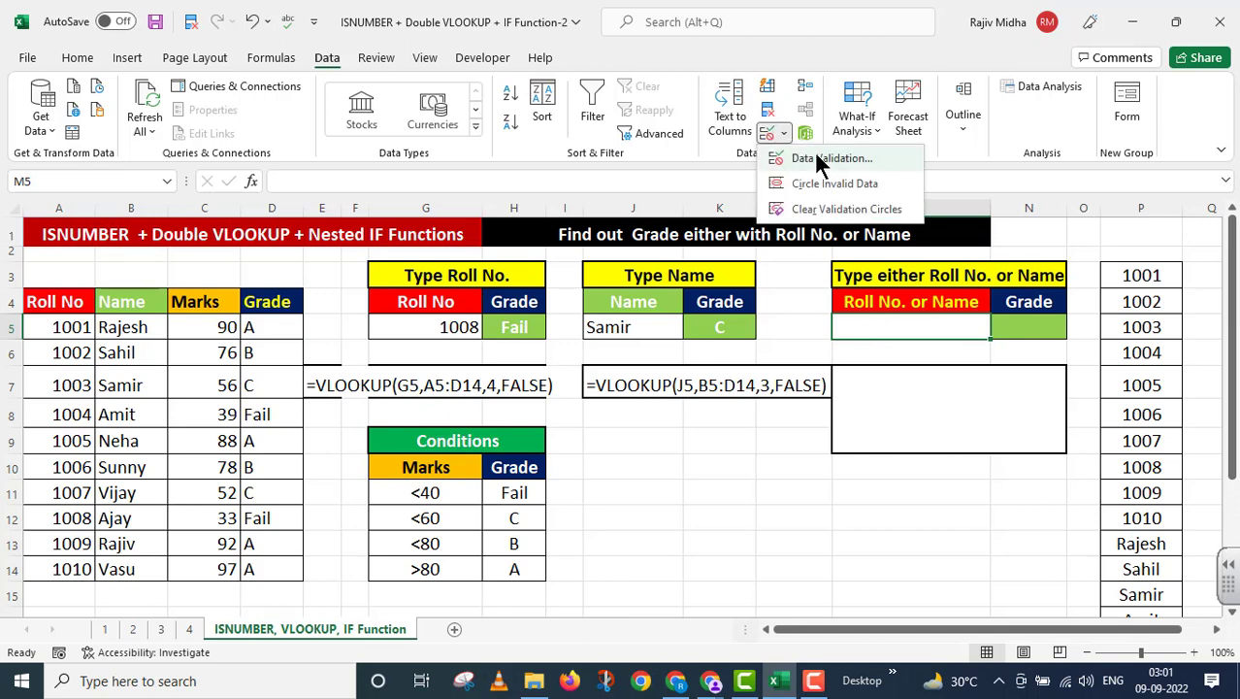
{"action": "left_click", "coordinate": [815, 155]}
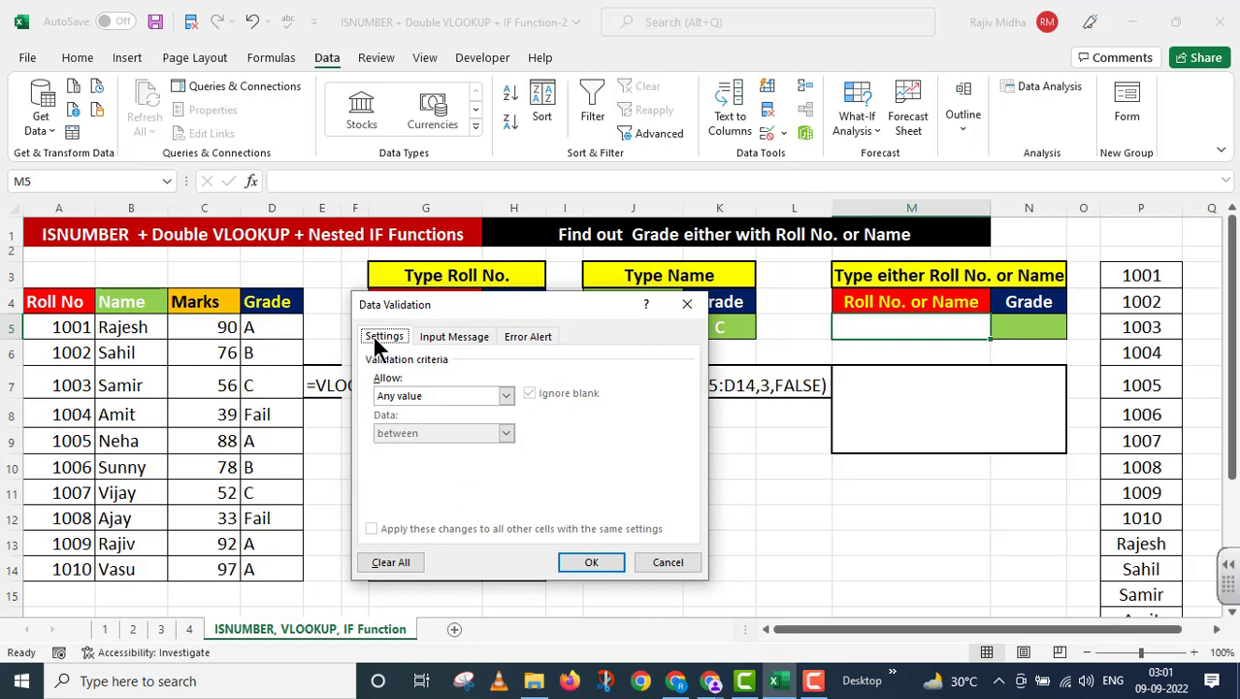
{"action": "left_click", "coordinate": [505, 395]}
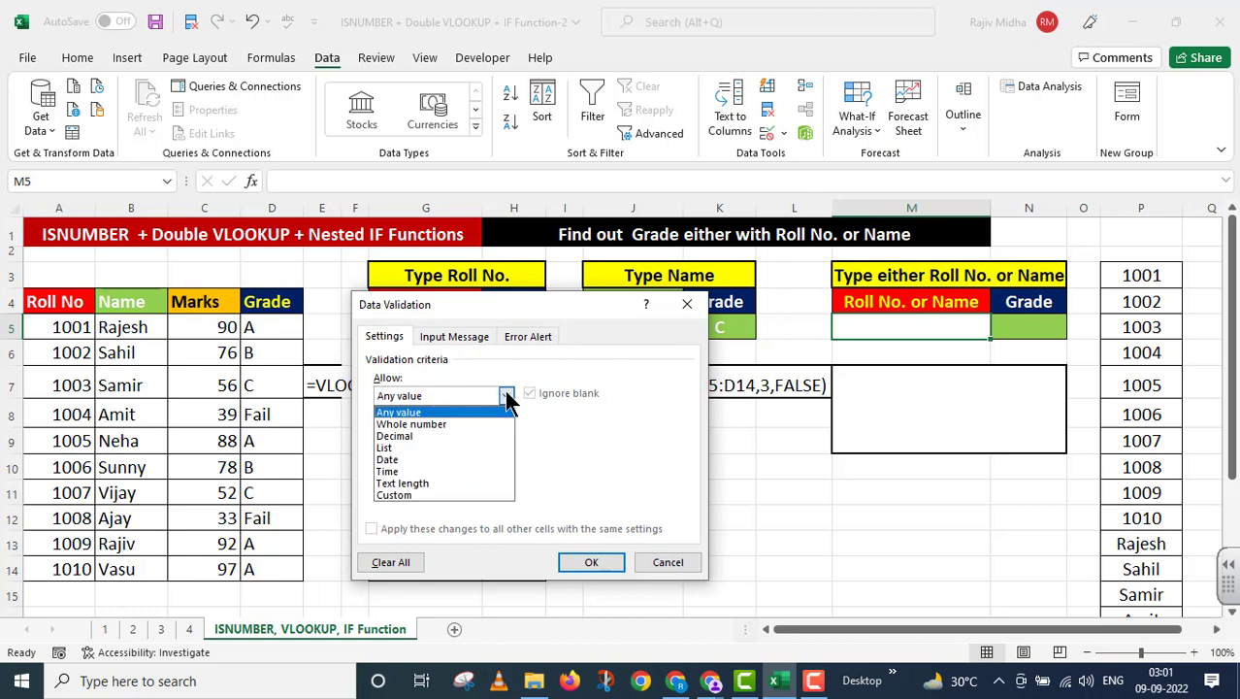
{"action": "left_click", "coordinate": [389, 448]}
{"action": "left_click", "coordinate": [393, 469]}
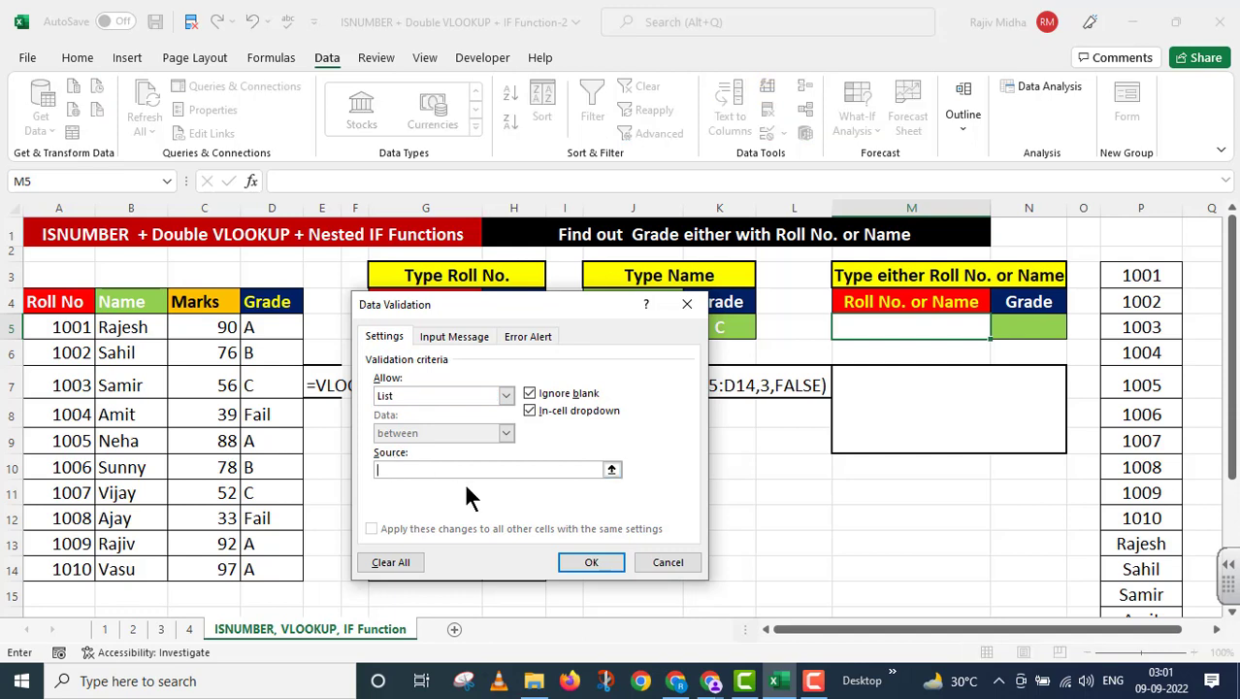
{"action": "left_click_drag", "start_coordinate": [1124, 277], "coordinate": [1125, 570]}
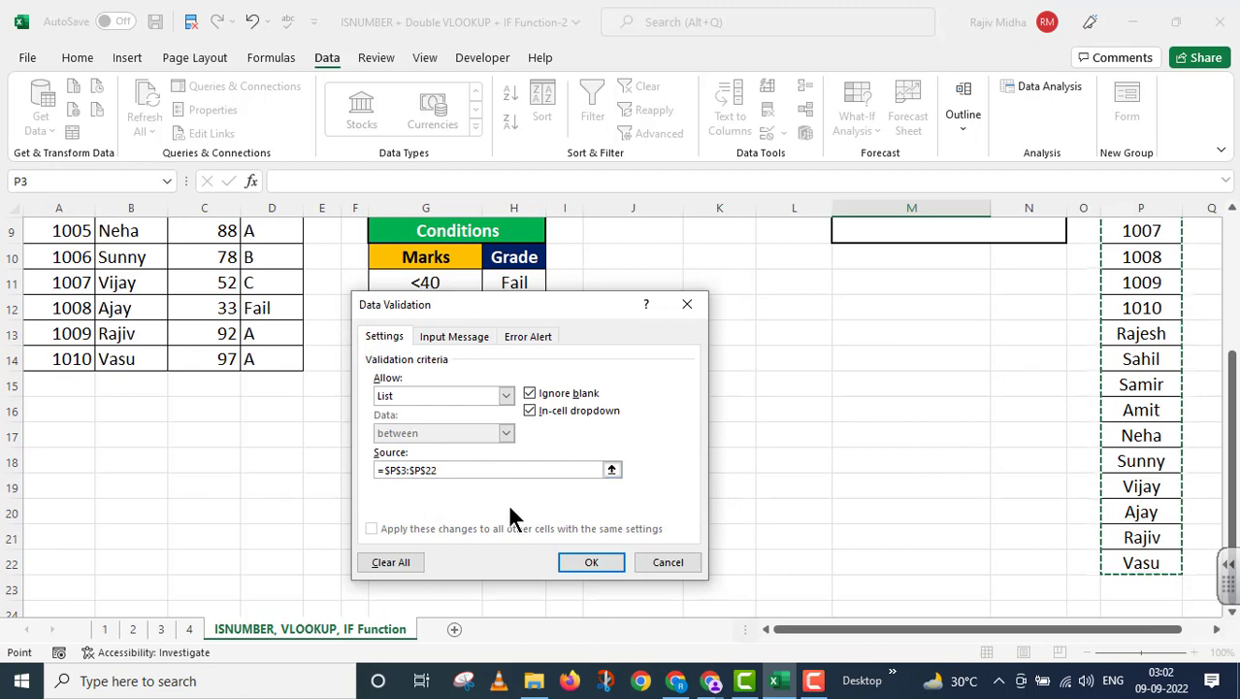
{"action": "left_click", "coordinate": [589, 571]}
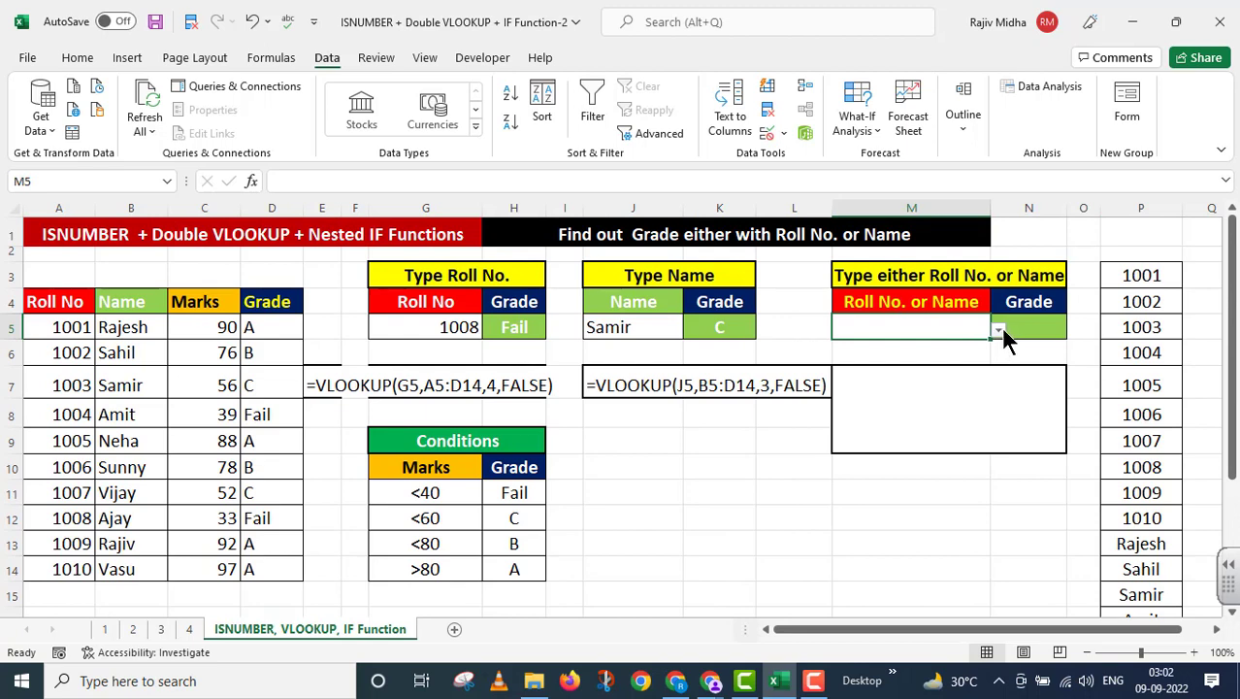
Try the M5 dropdown with roll number 1002 and the student name from B8, and select the adjacent Grade cell N5.
{"action": "left_click", "coordinate": [998, 329]}
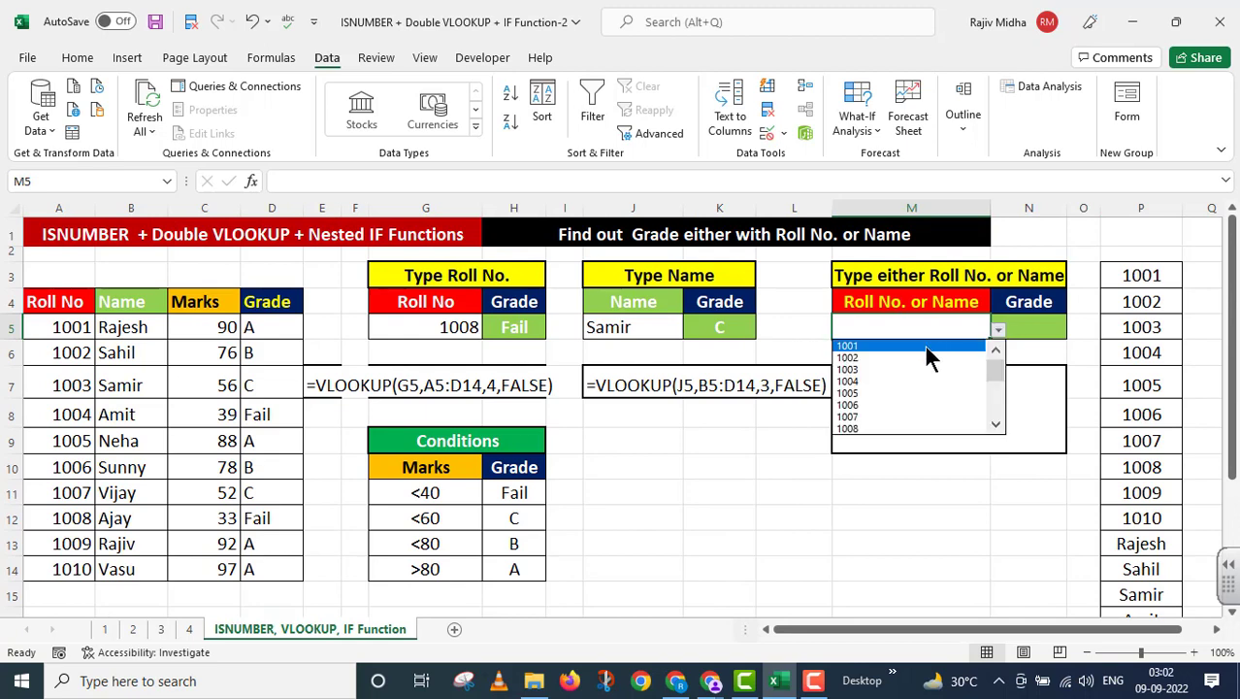
{"action": "left_click", "coordinate": [866, 357]}
{"action": "left_click", "coordinate": [998, 329]}
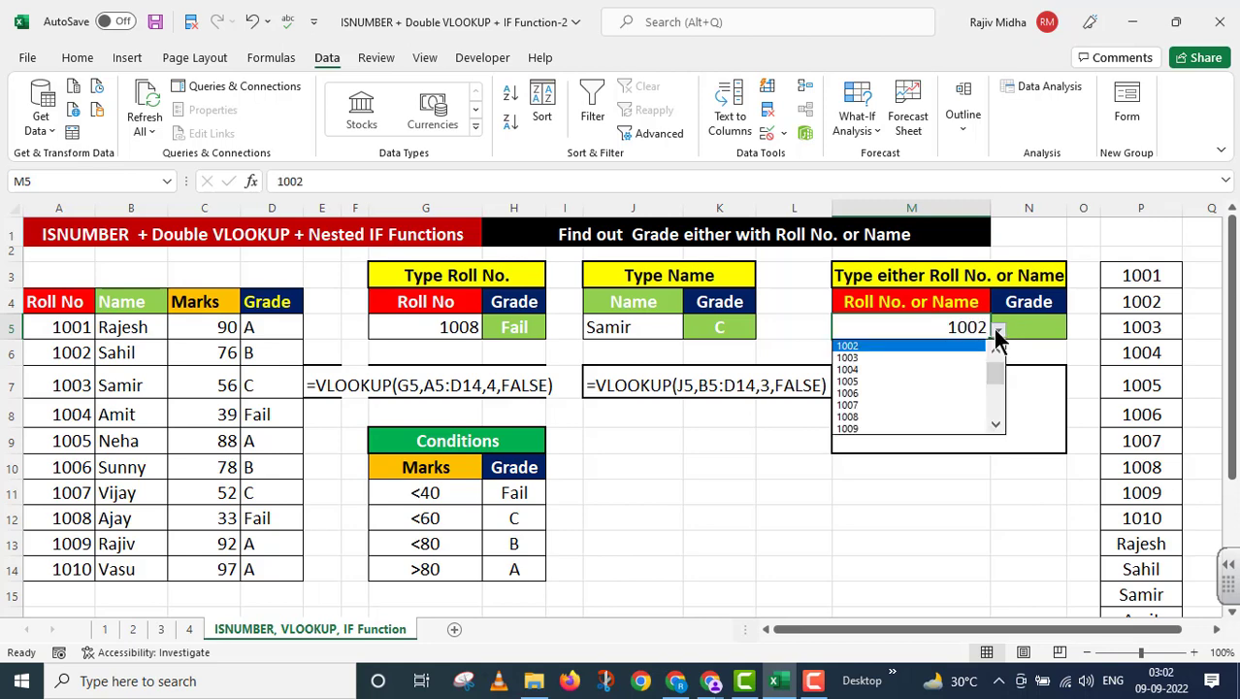
{"action": "scroll", "coordinate": [1002, 393], "scroll_direction": "down", "scroll_amount": 3}
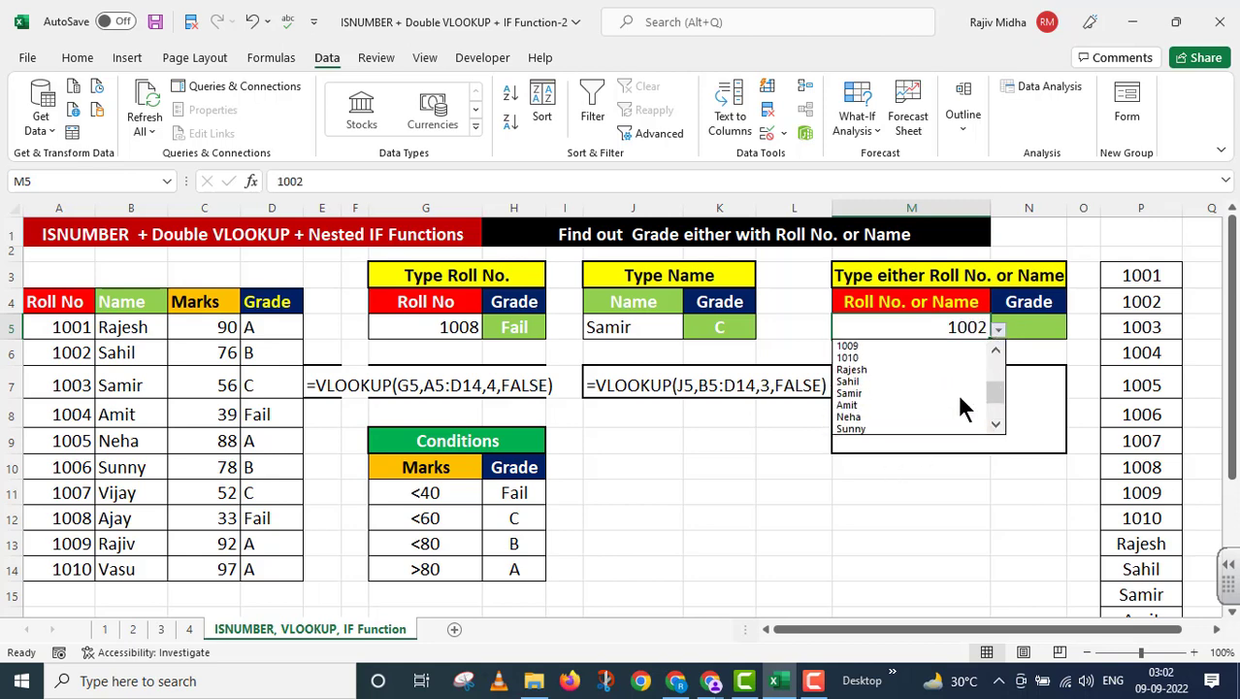
{"action": "left_click", "coordinate": [860, 406]}
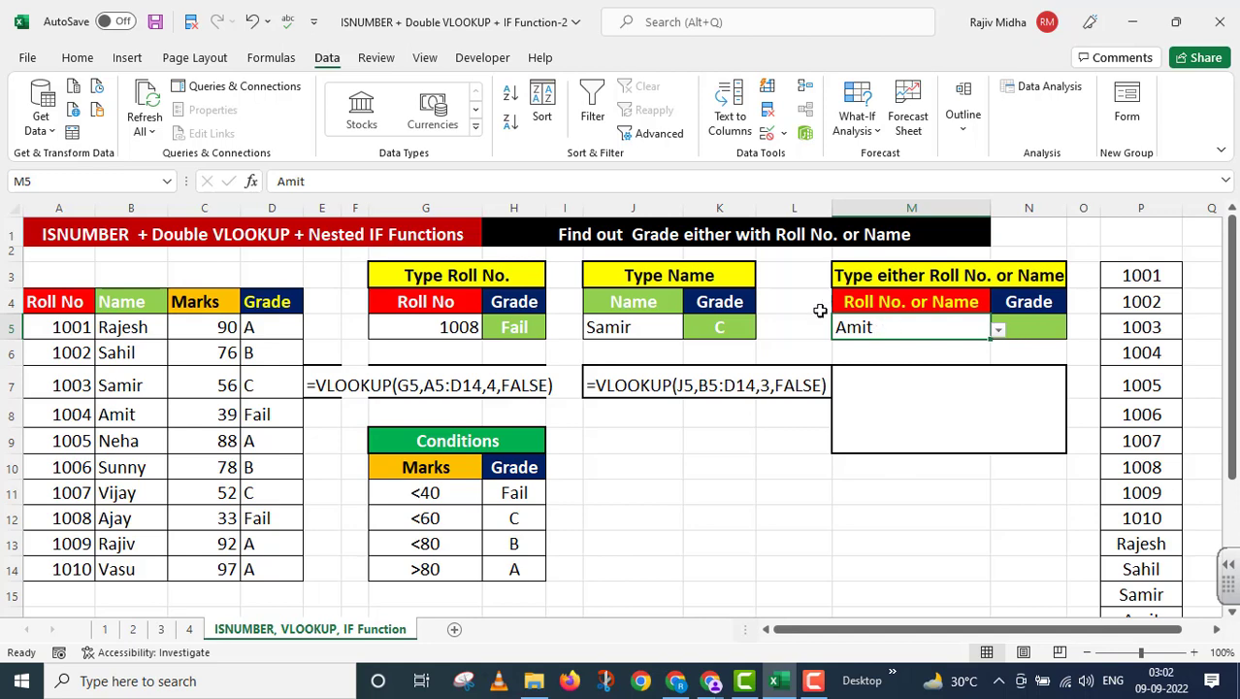
{"action": "left_click", "coordinate": [1037, 327]}
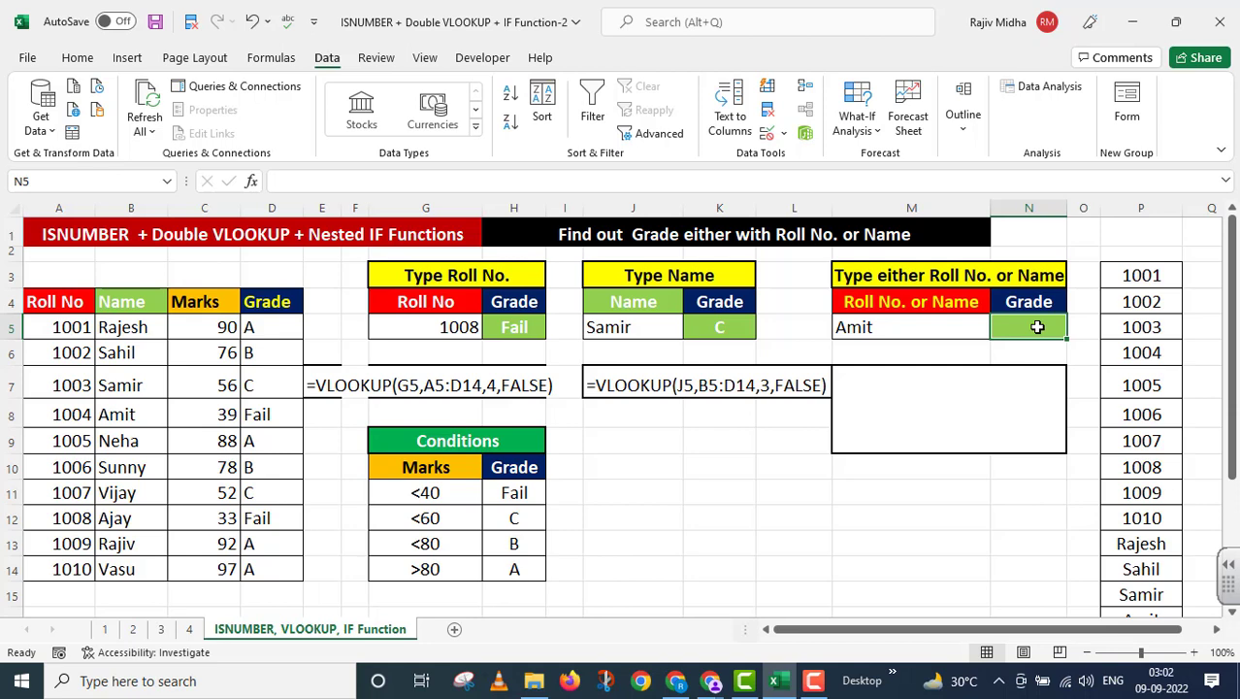
Start an IF formula in the Grade cell N5 with ISNUMBER(M5) as its logical test.
{"action": "type", "text": "=IF("}
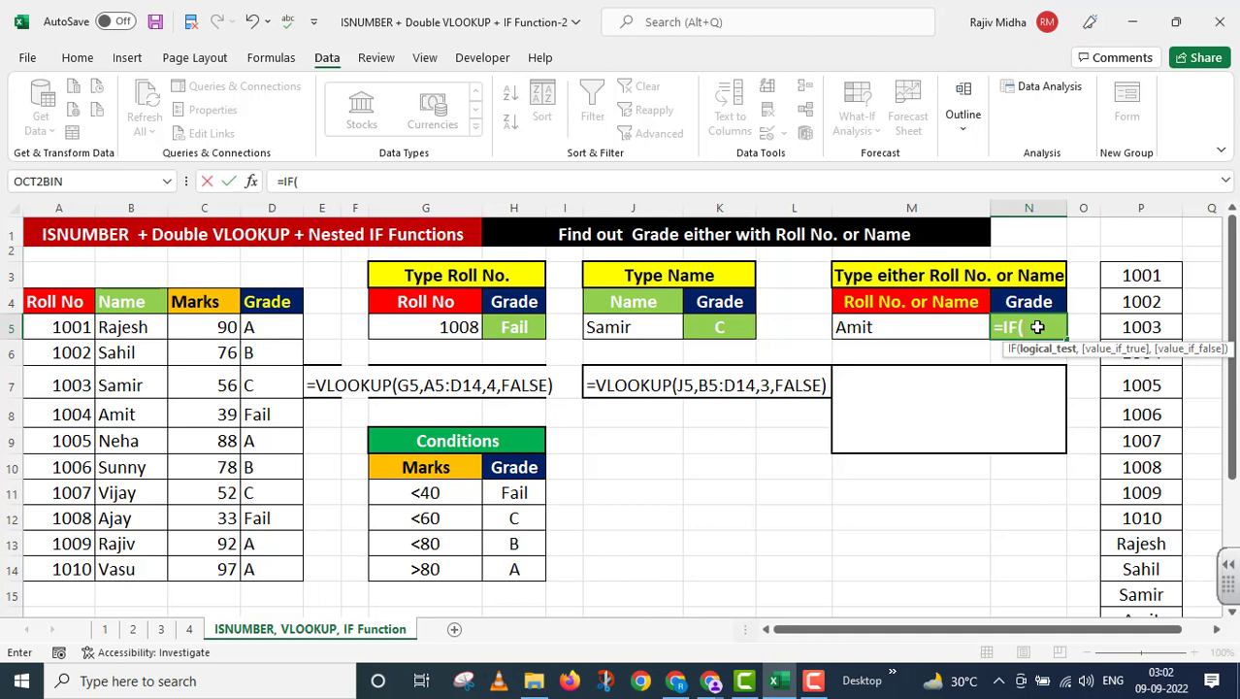
{"action": "type", "text": "IS"}
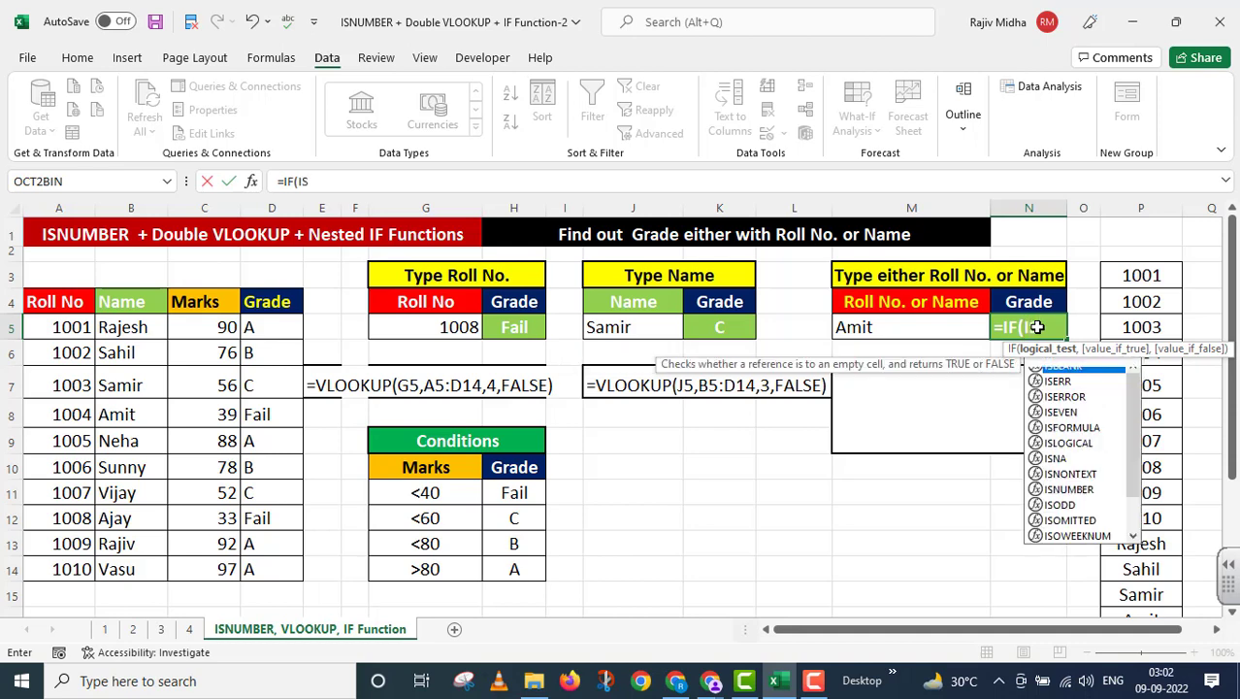
{"action": "type", "text": "NUMBER("}
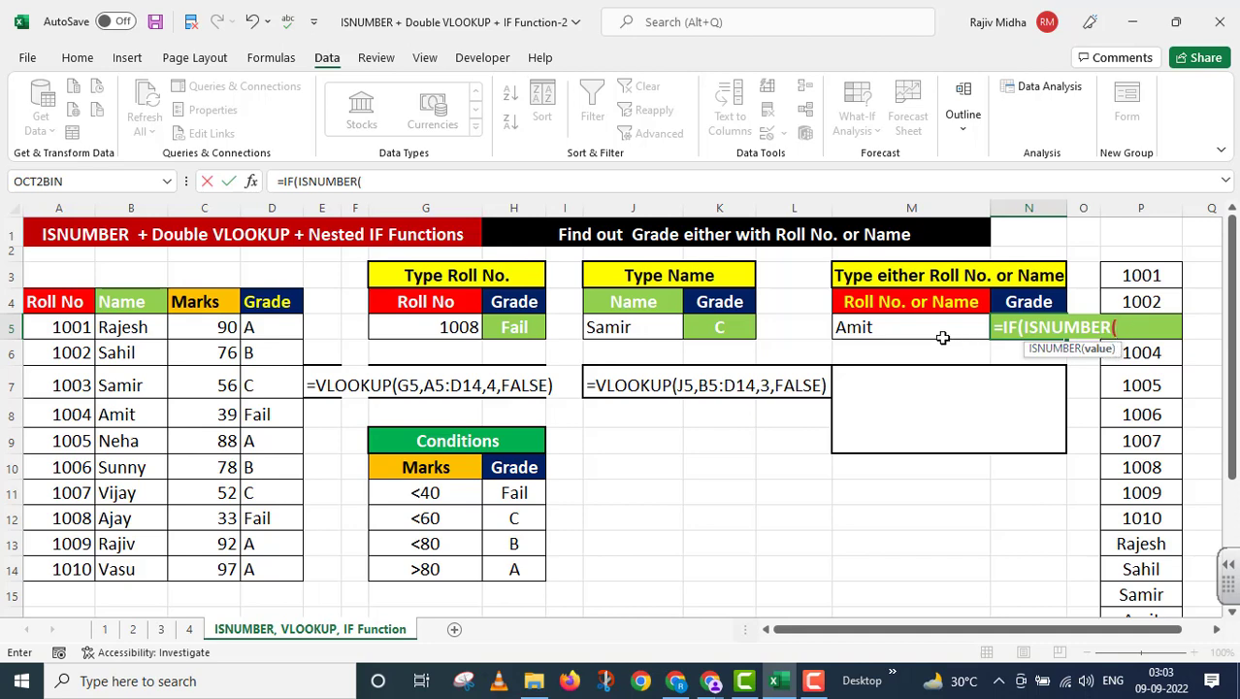
{"action": "left_click", "coordinate": [879, 327]}
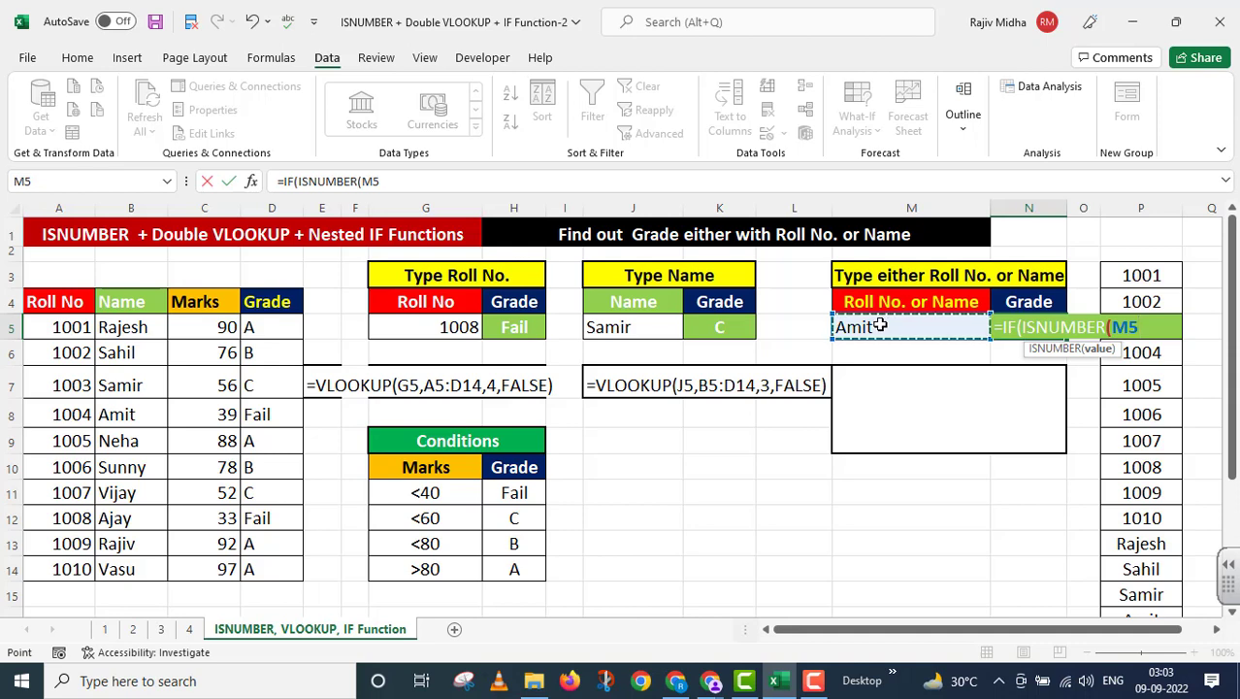
{"action": "type", "text": ")"}
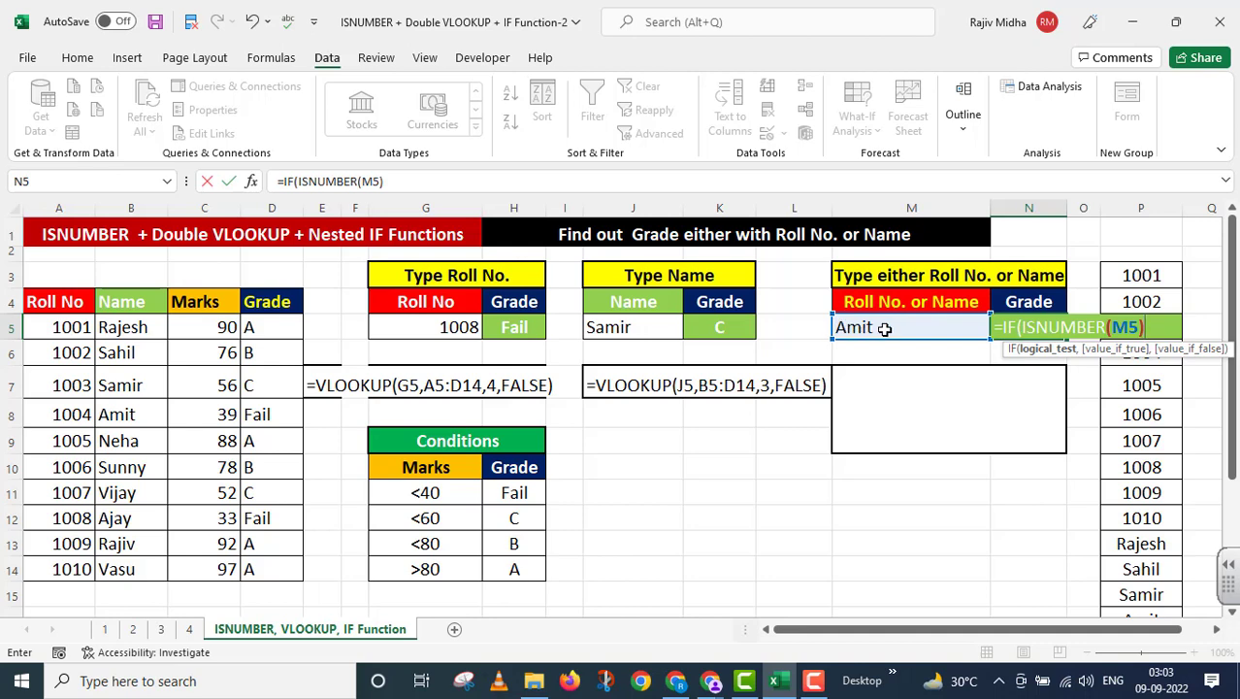
{"action": "type", "text": ","}
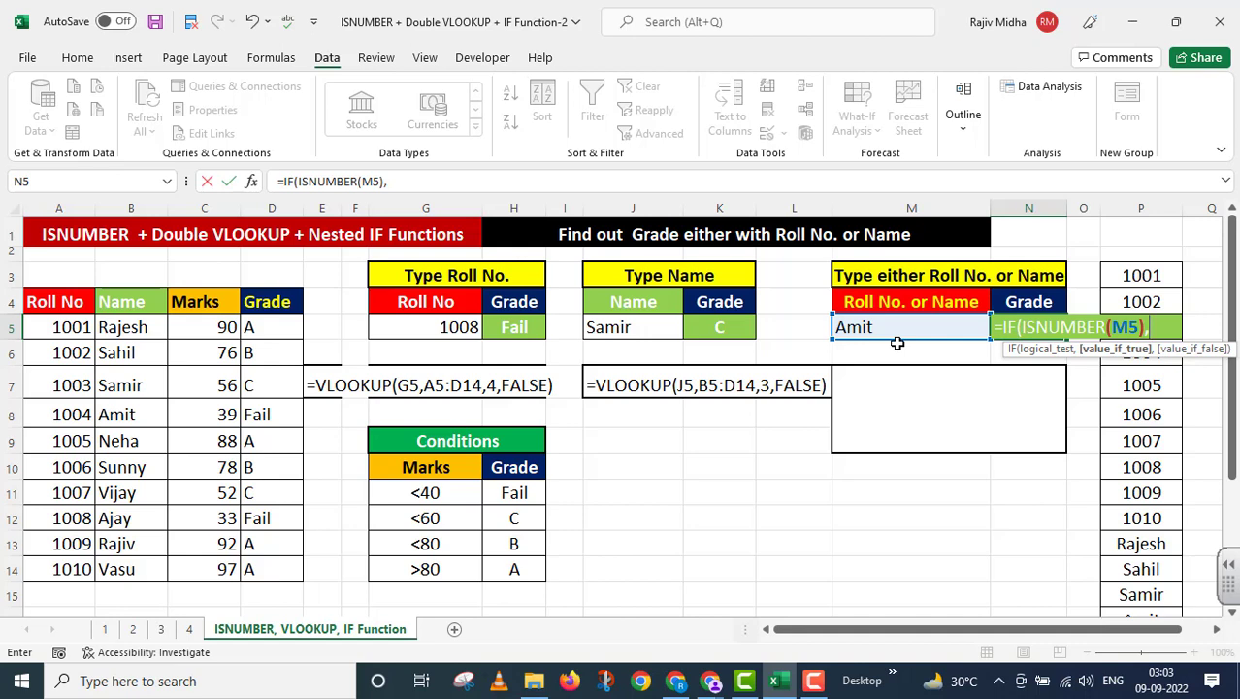
Add VLOOKUP(M5,A5:D14,4,FALSE) as the value-if-true argument of the N5 formula.
{"action": "type", "text": "VLOOKU"}
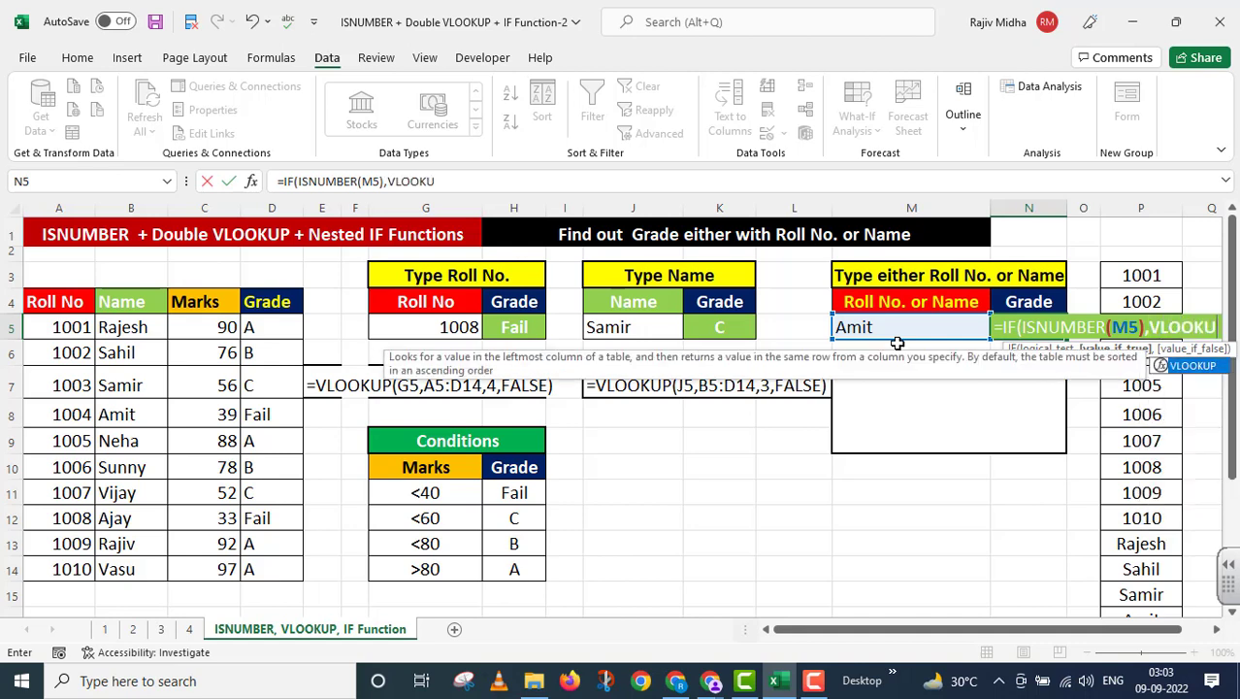
{"action": "type", "text": "P("}
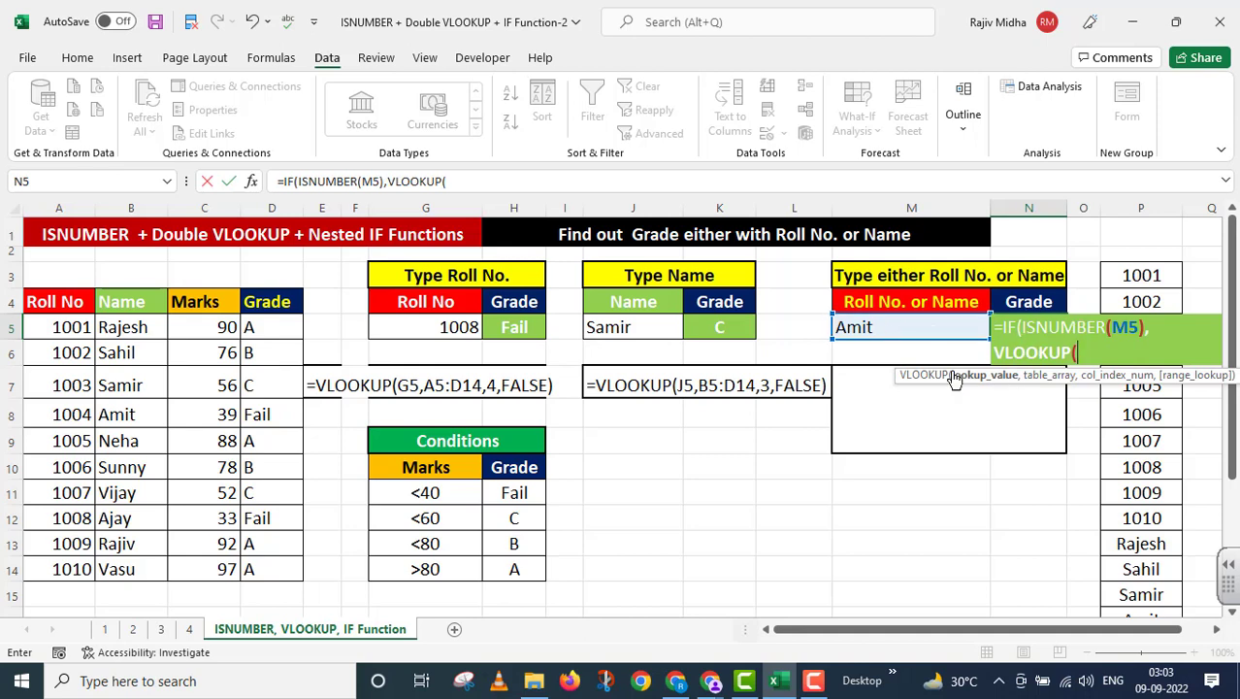
{"action": "left_click", "coordinate": [872, 327]}
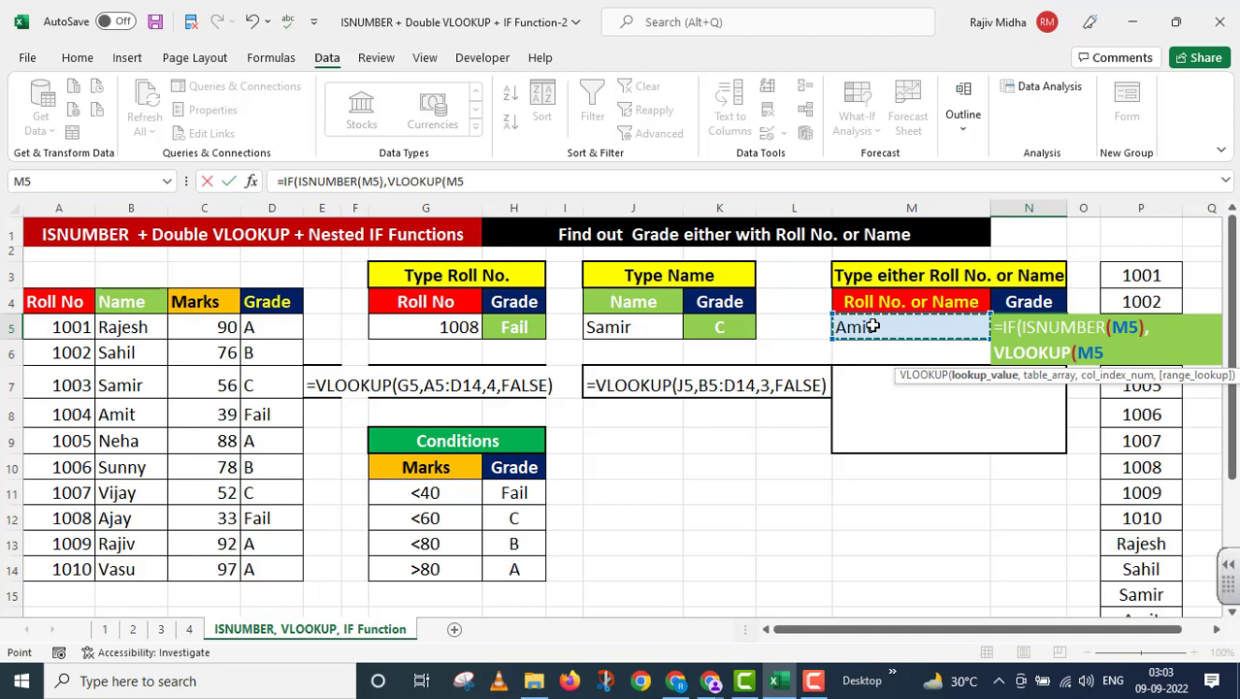
{"action": "type", "text": ","}
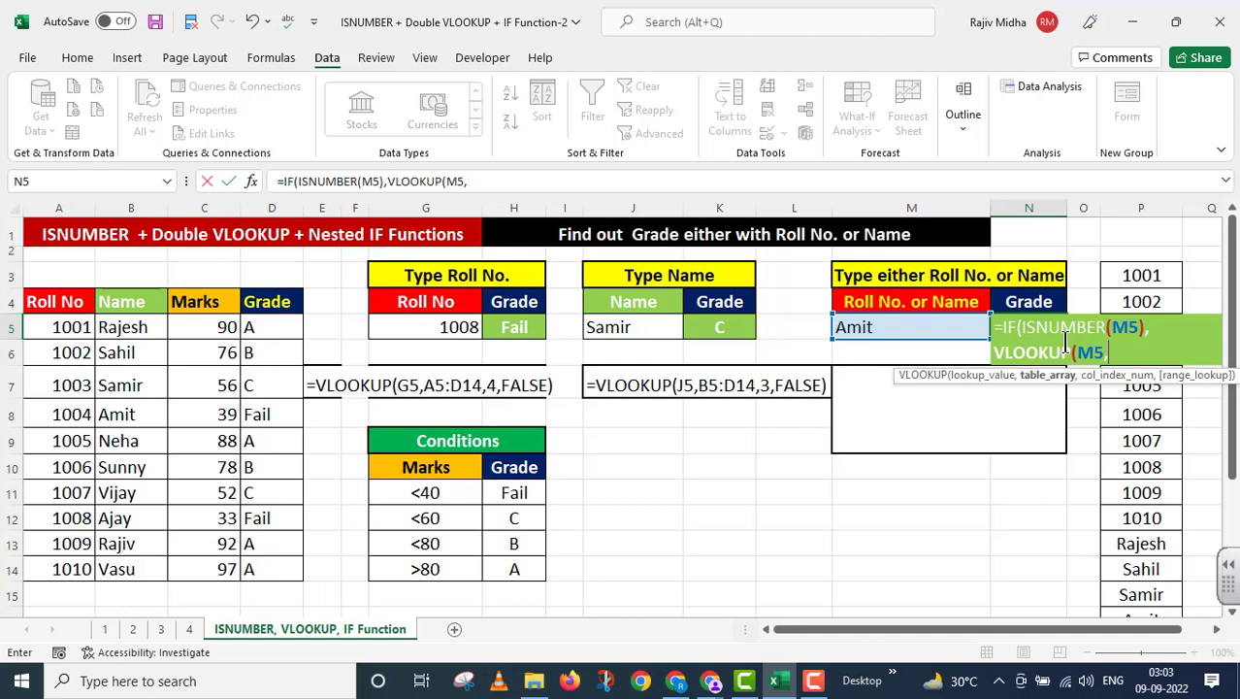
{"action": "left_click_drag", "start_coordinate": [61, 321], "coordinate": [272, 572]}
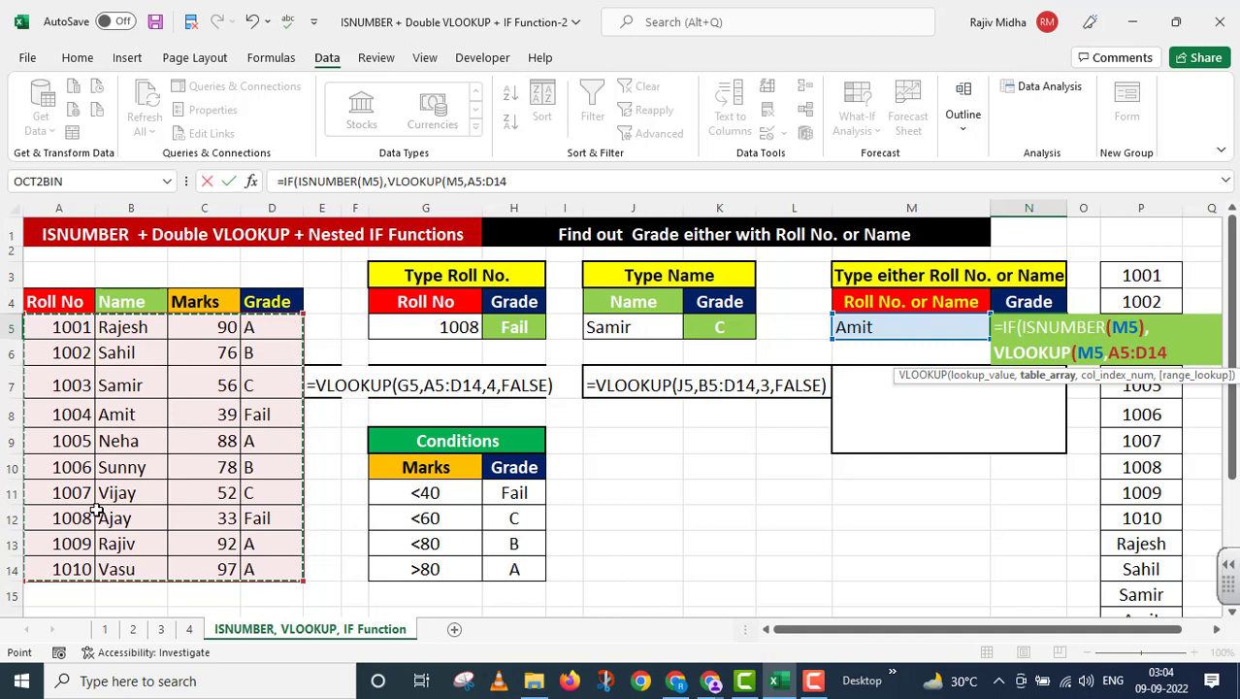
{"action": "type", "text": ",4"}
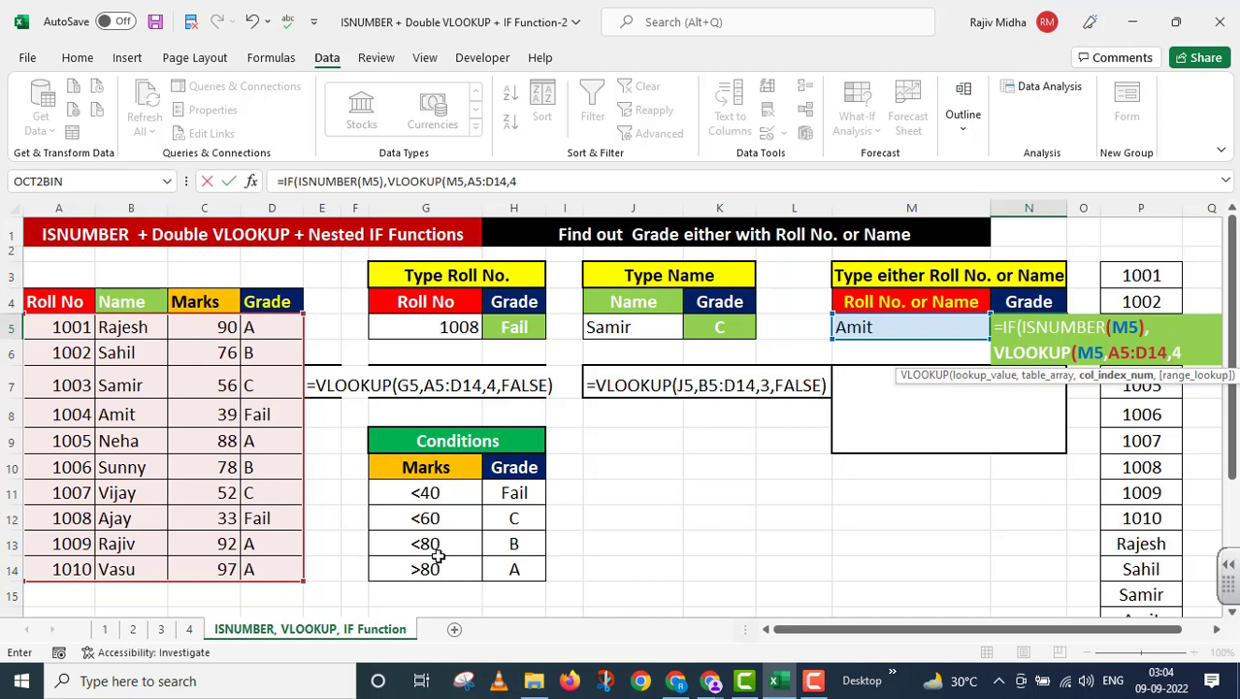
{"action": "type", "text": ","}
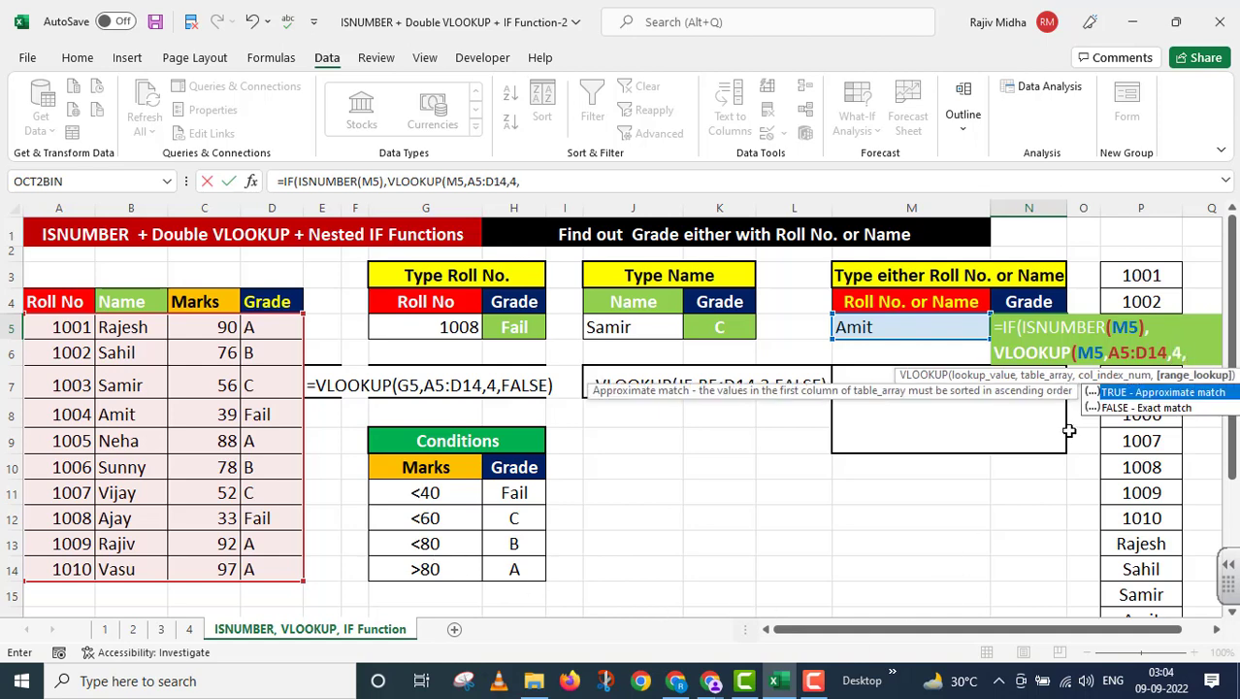
{"action": "double_click", "coordinate": [1137, 407]}
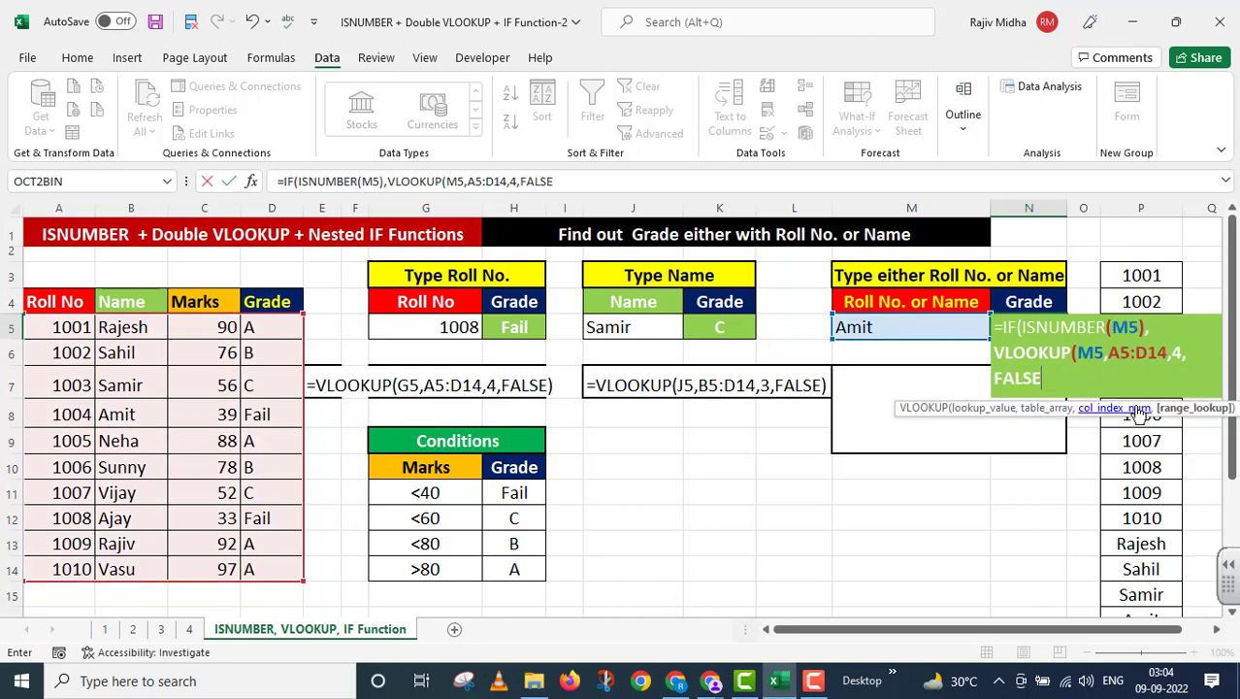
{"action": "type", "text": ")"}
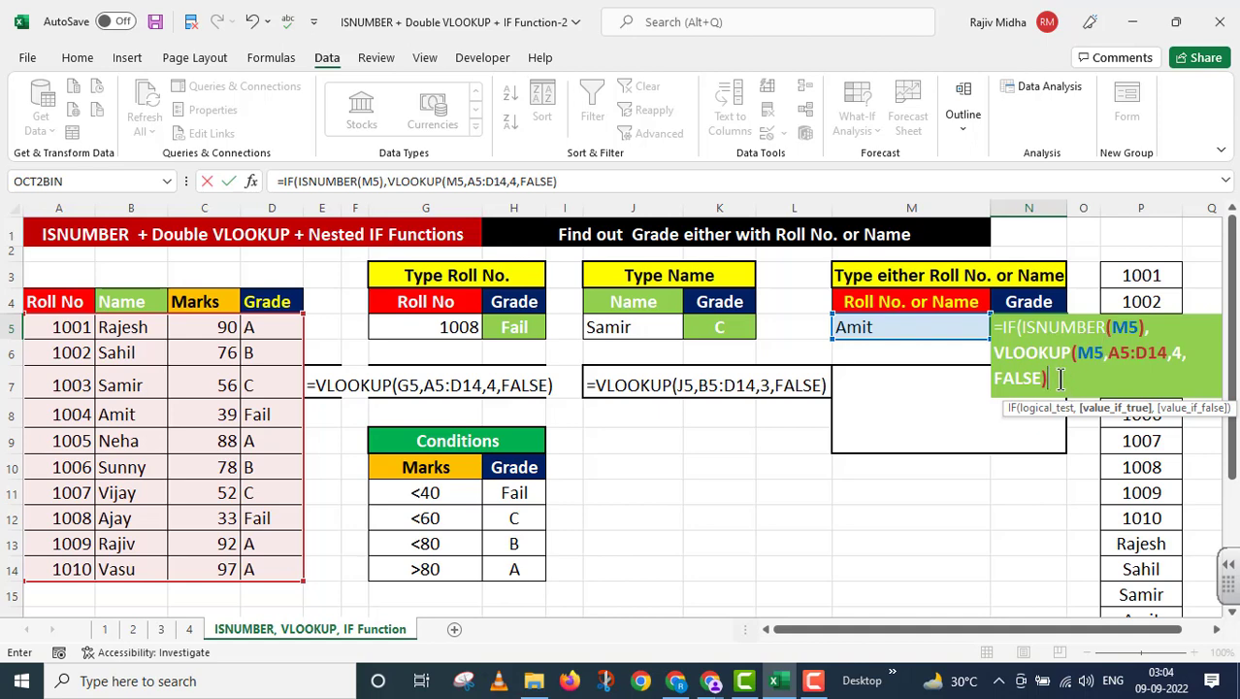
{"action": "type", "text": ","}
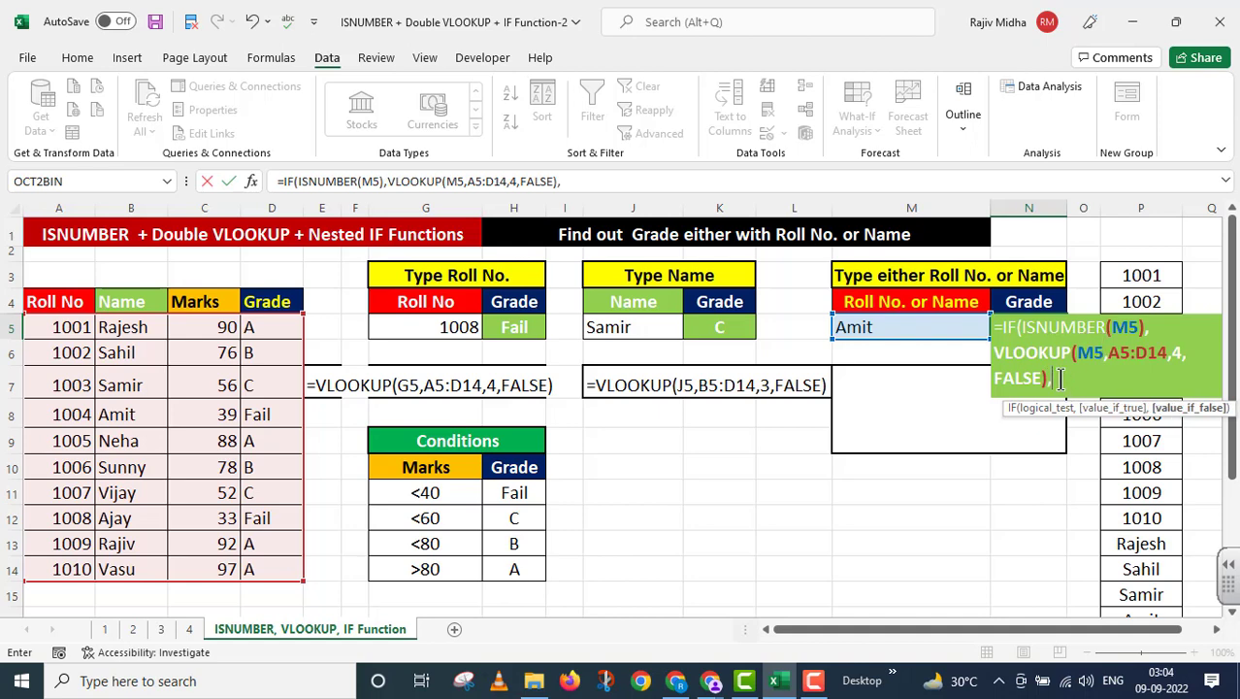
Add VLOOKUP(M5,B5:D14,3,FALSE) as the value-if-false argument and enter the completed IF formula in N5.
{"action": "type", "text": "VLOOKU"}
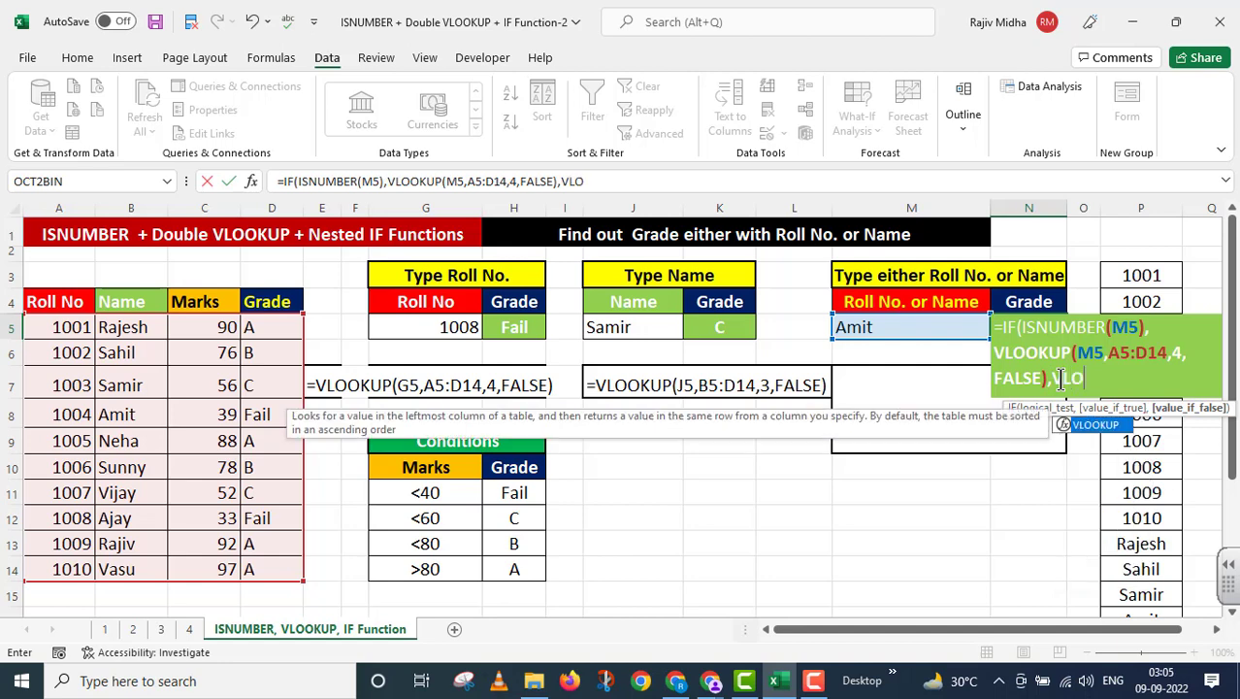
{"action": "type", "text": "P("}
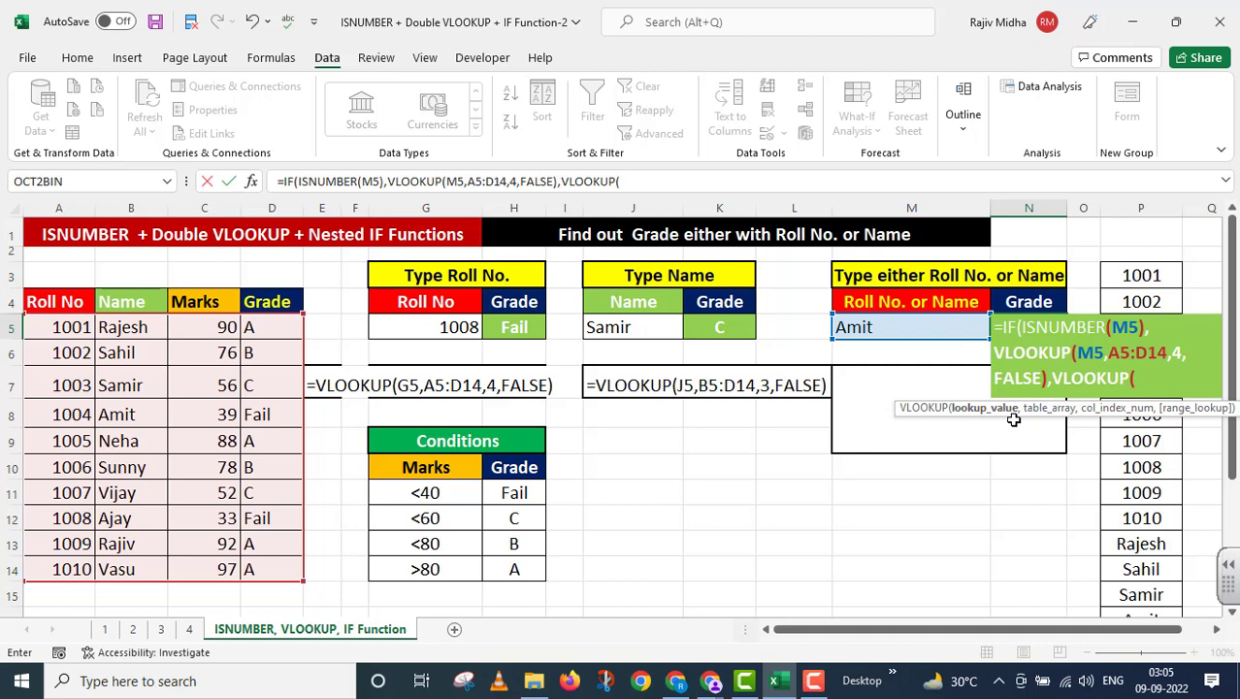
{"action": "left_click", "coordinate": [914, 329]}
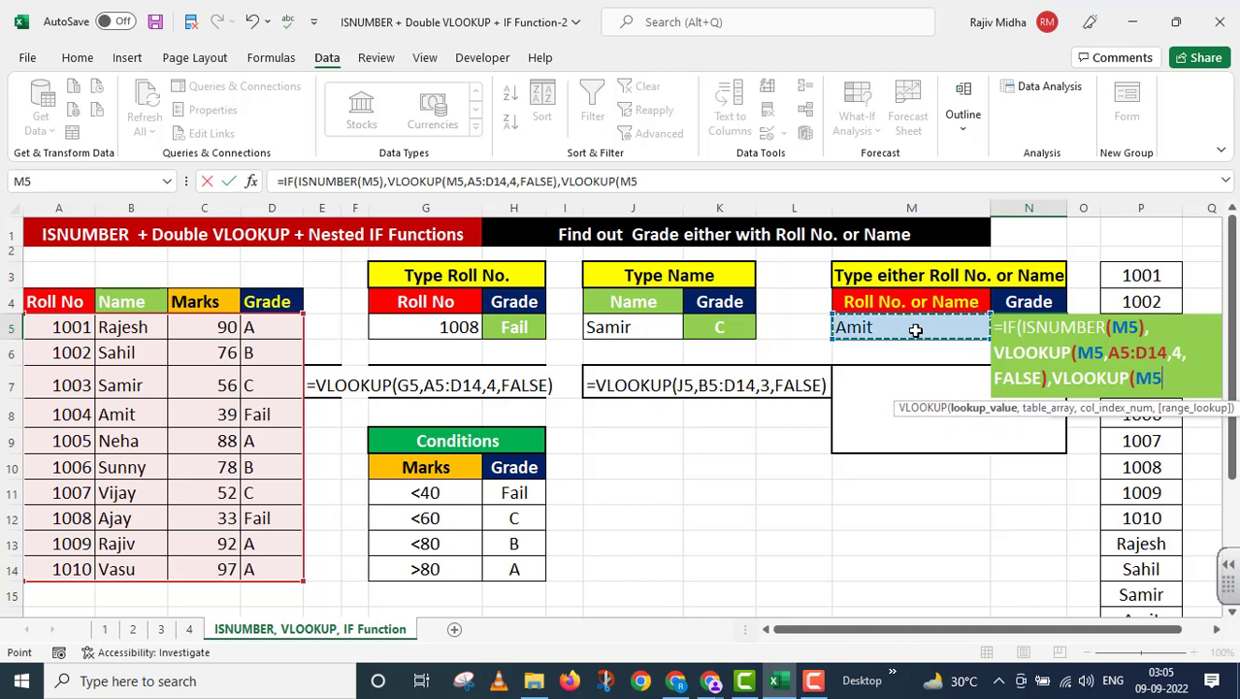
{"action": "type", "text": ","}
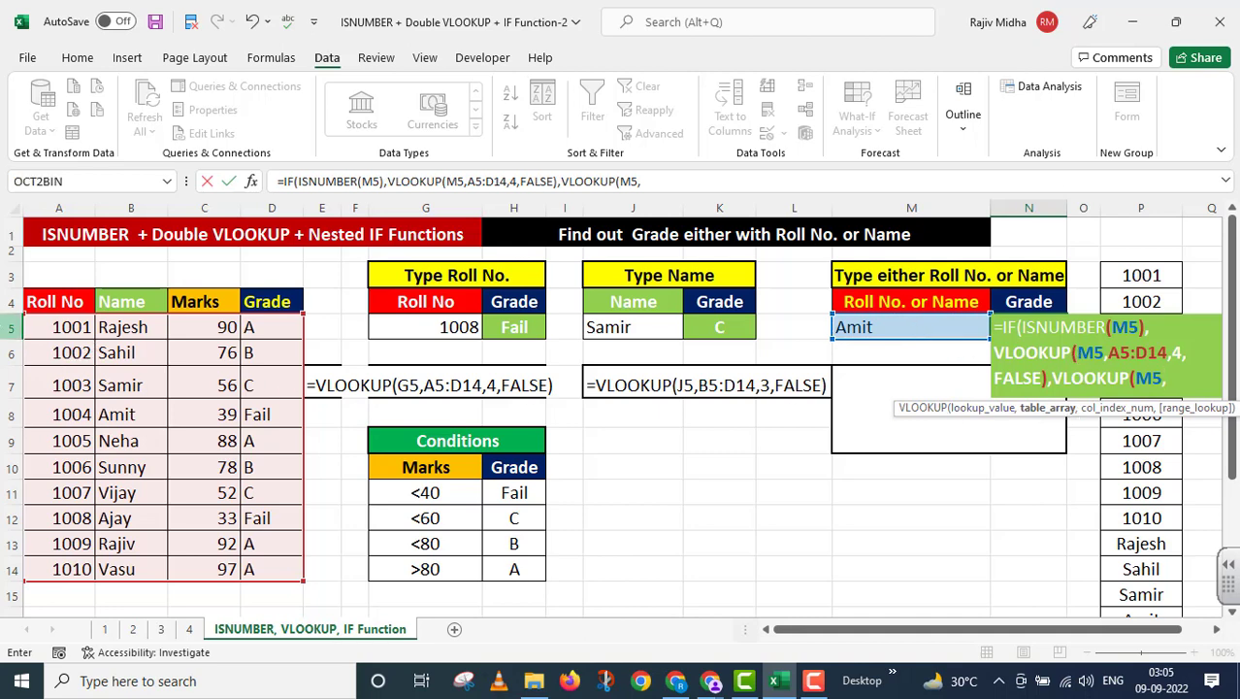
{"action": "left_click_drag", "start_coordinate": [113, 324], "coordinate": [317, 564]}
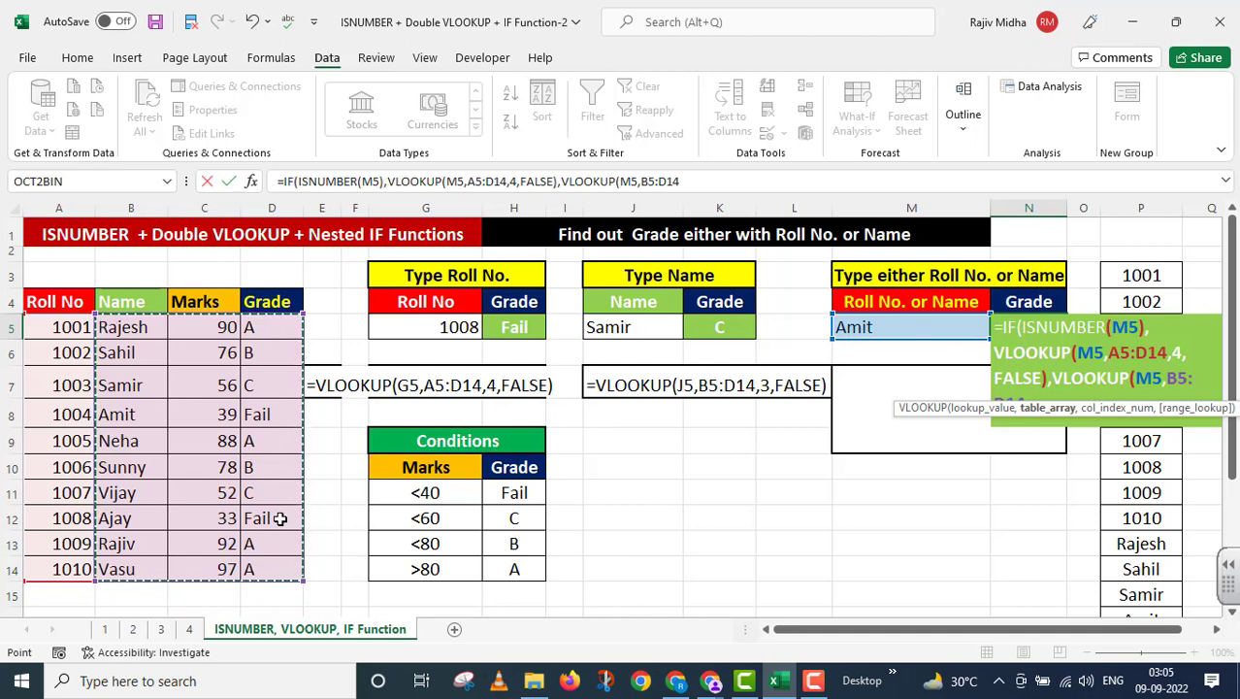
{"action": "type", "text": ","}
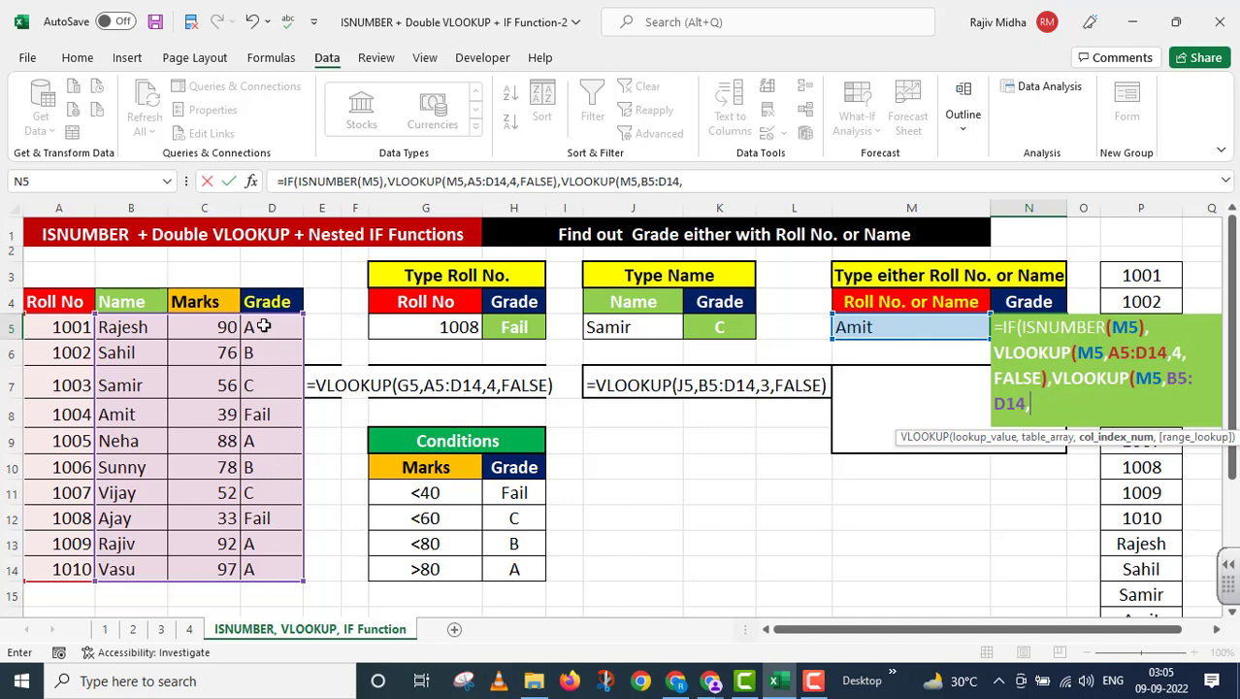
{"action": "type", "text": ","}
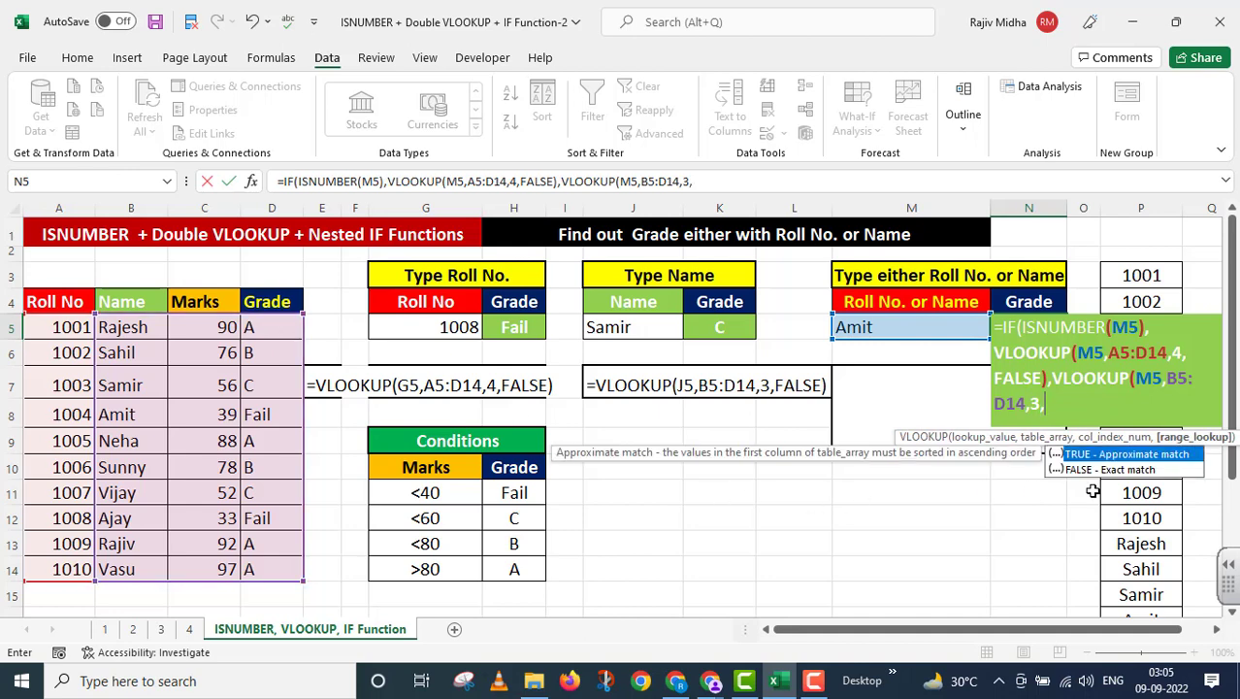
{"action": "double_click", "coordinate": [1091, 470]}
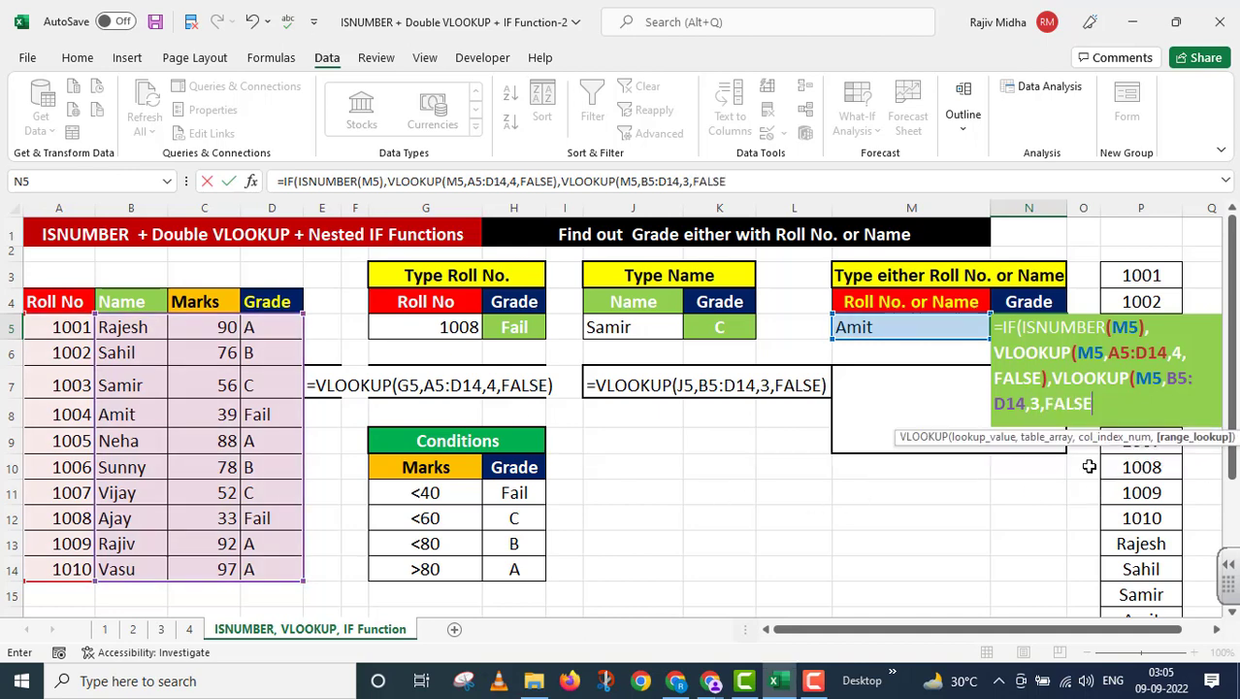
{"action": "type", "text": ")"}
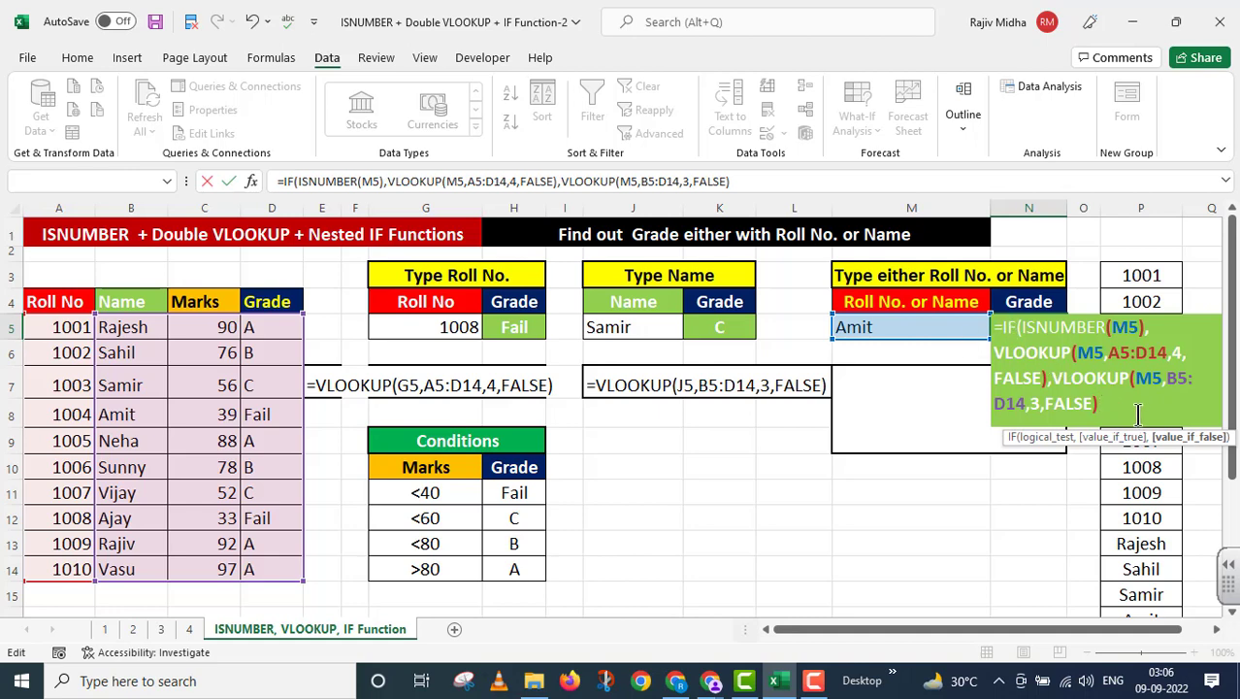
{"action": "key", "text": "Right"}
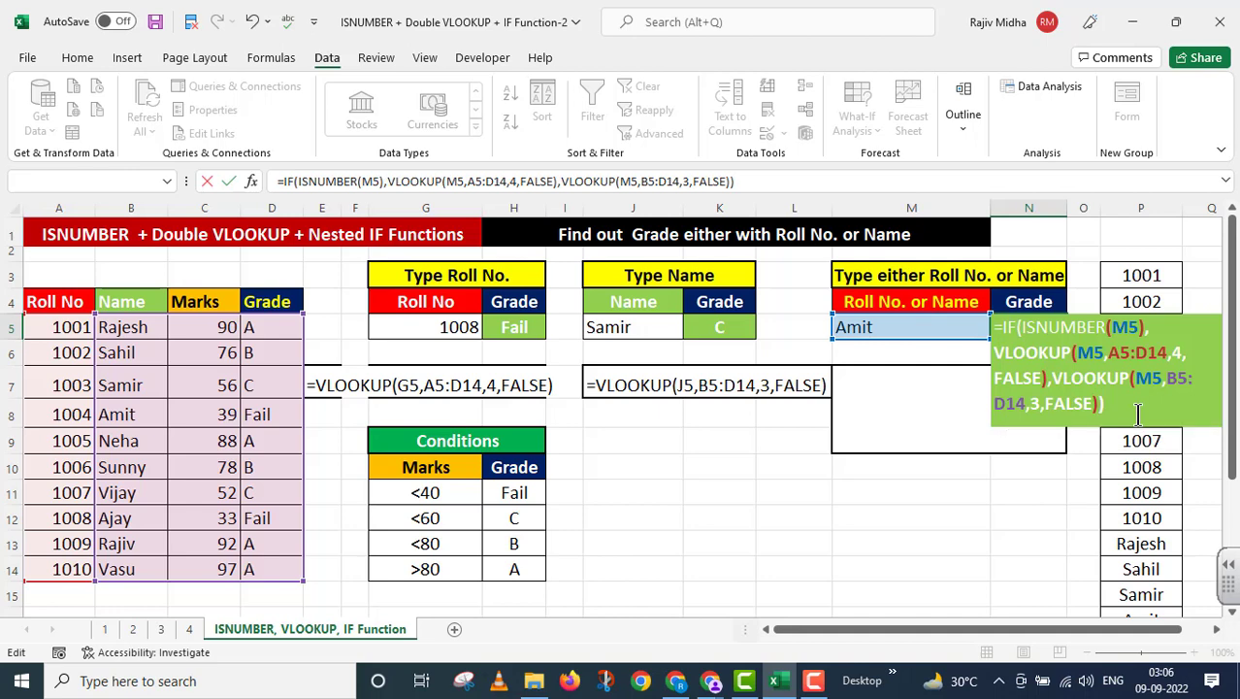
{"action": "key", "text": "Return"}
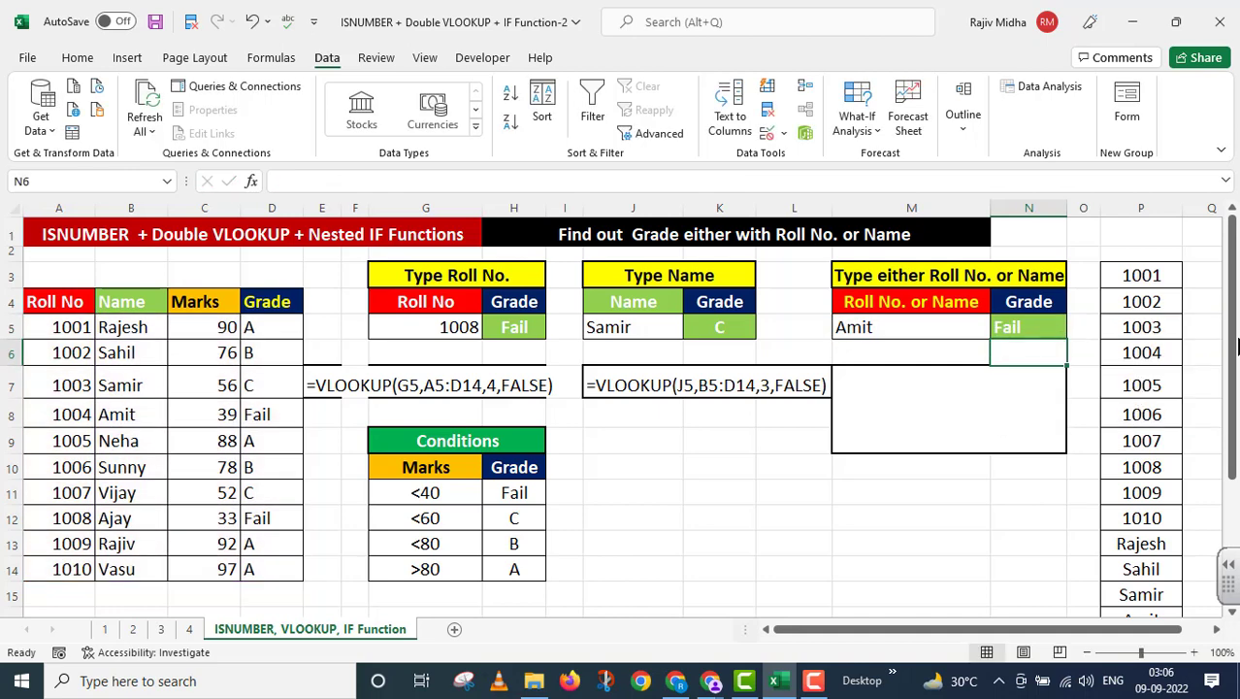
Test the N5 formula by choosing the student name from B14 in the M5 dropdown.
{"action": "left_click", "coordinate": [1009, 330]}
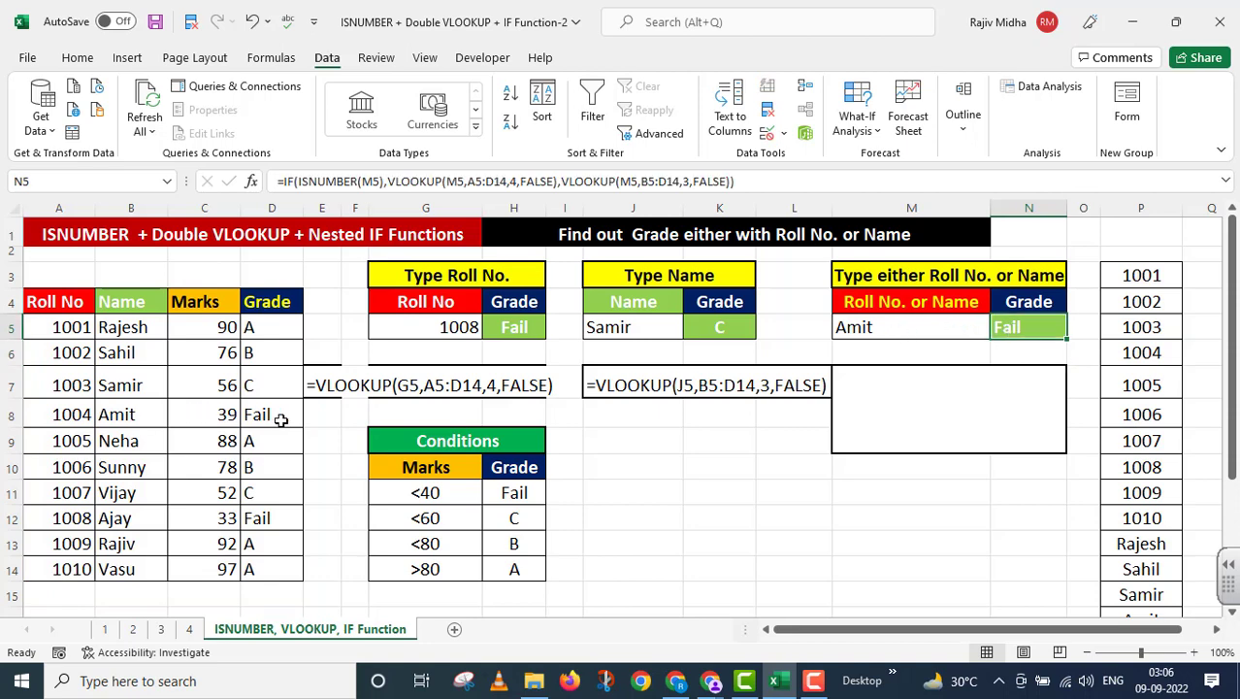
{"action": "left_click", "coordinate": [982, 328]}
{"action": "left_click", "coordinate": [996, 330]}
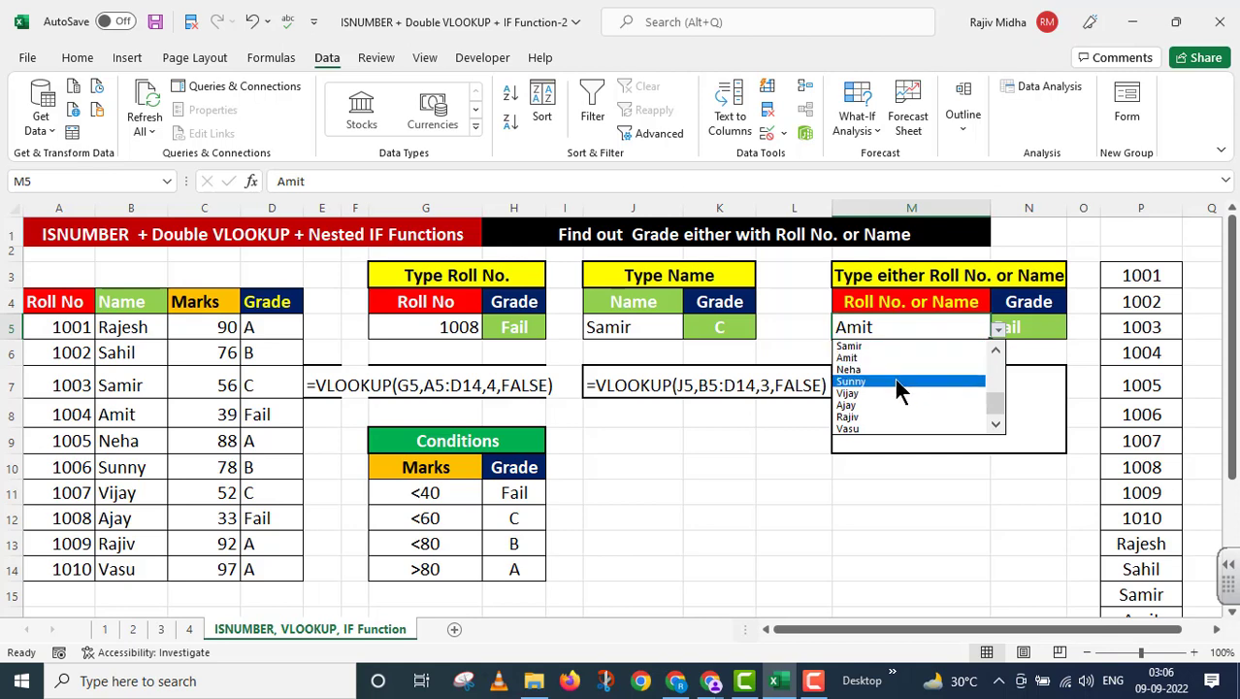
{"action": "left_click", "coordinate": [874, 430]}
{"action": "left_click", "coordinate": [878, 491]}
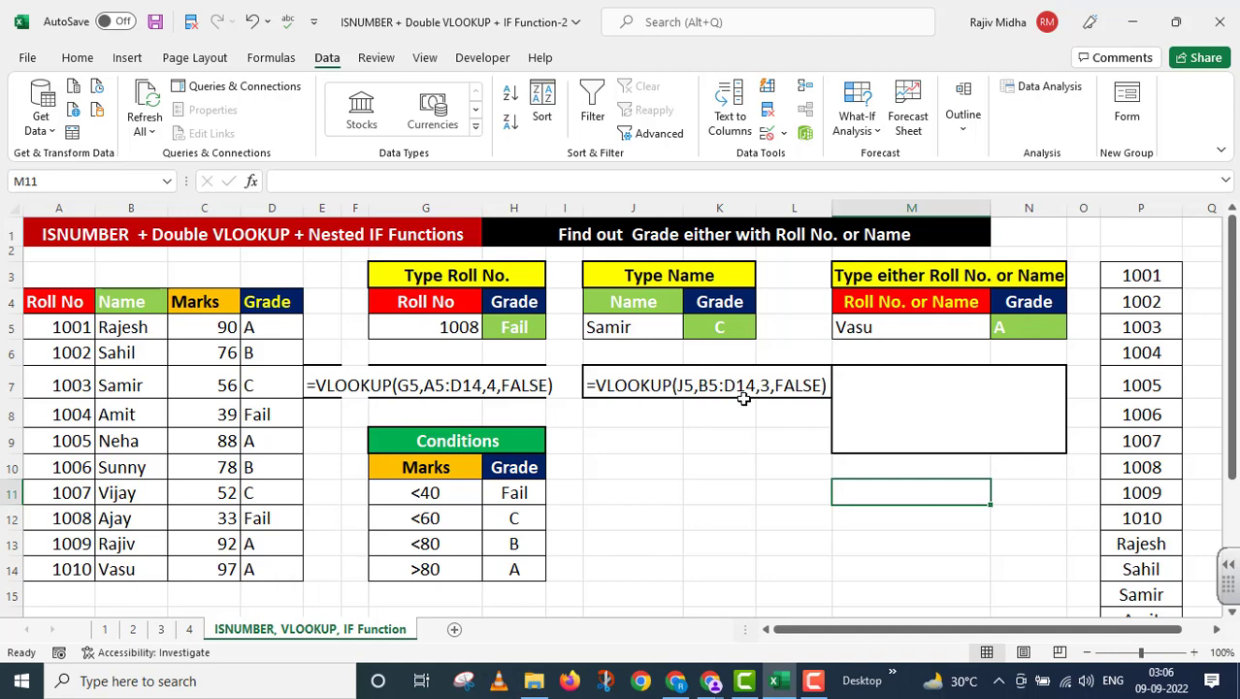
Test the N5 formula with roll numbers by choosing 1010 and 1001 in the M5 dropdown.
{"action": "left_click", "coordinate": [904, 328]}
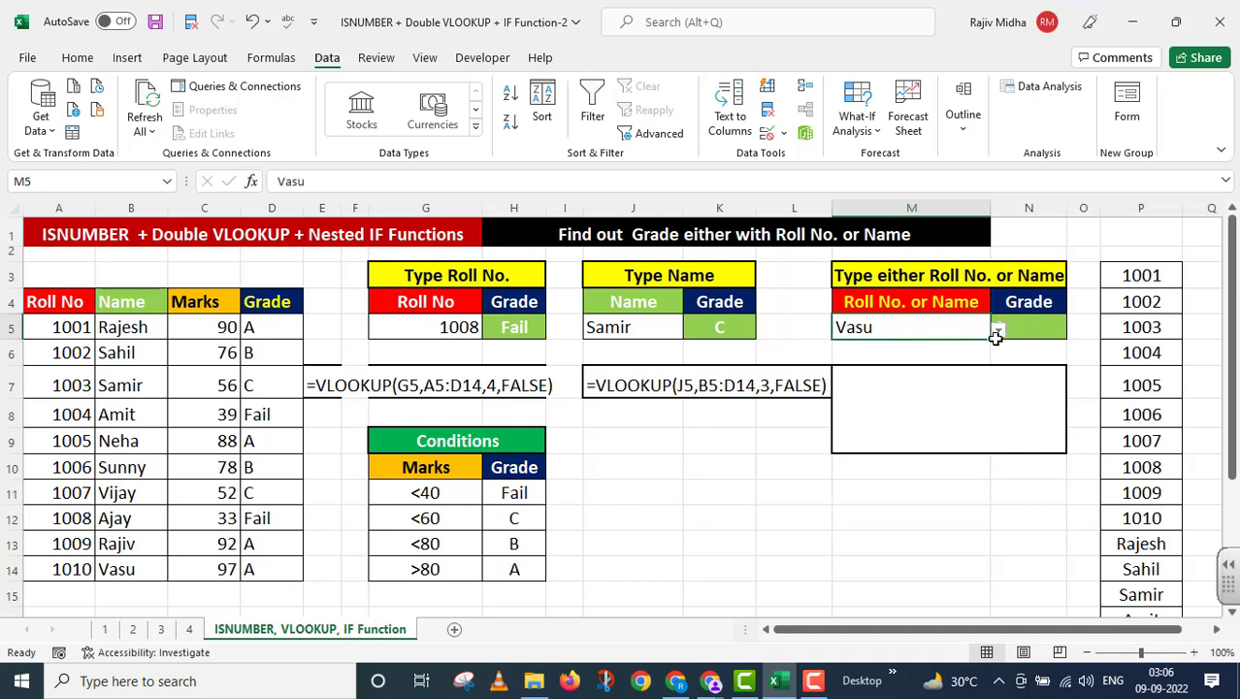
{"action": "left_click", "coordinate": [998, 330]}
{"action": "left_click_drag", "start_coordinate": [995, 412], "coordinate": [992, 379]}
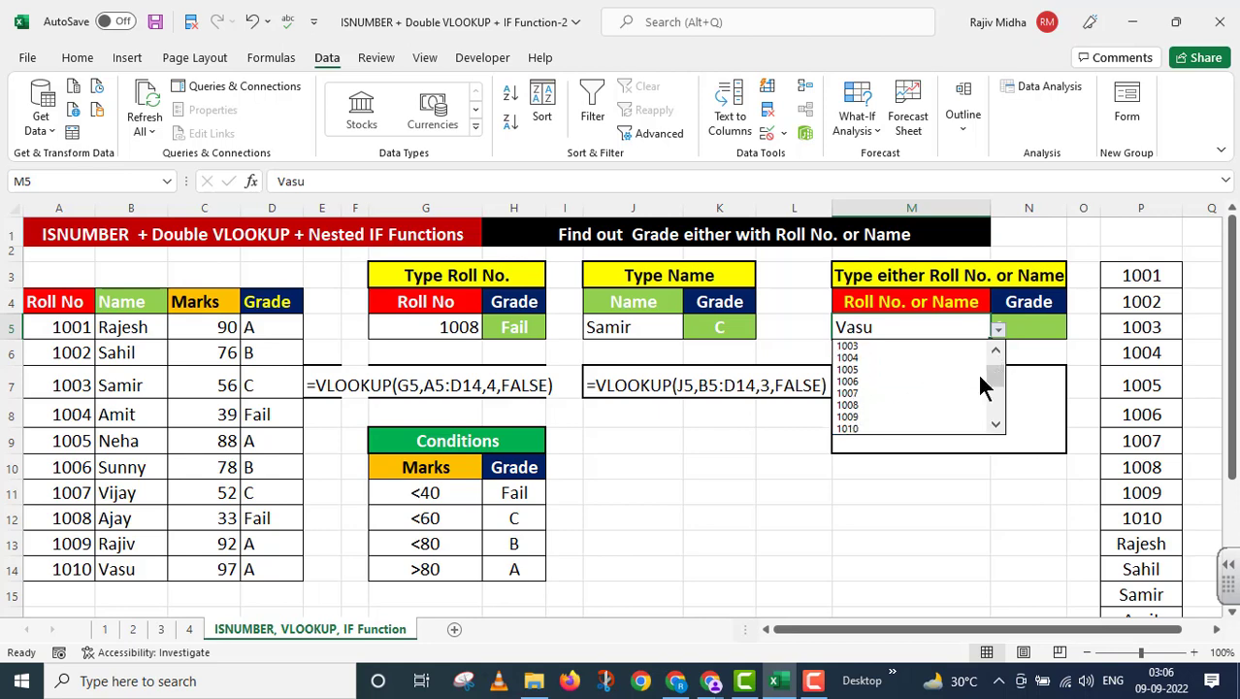
{"action": "left_click", "coordinate": [851, 429]}
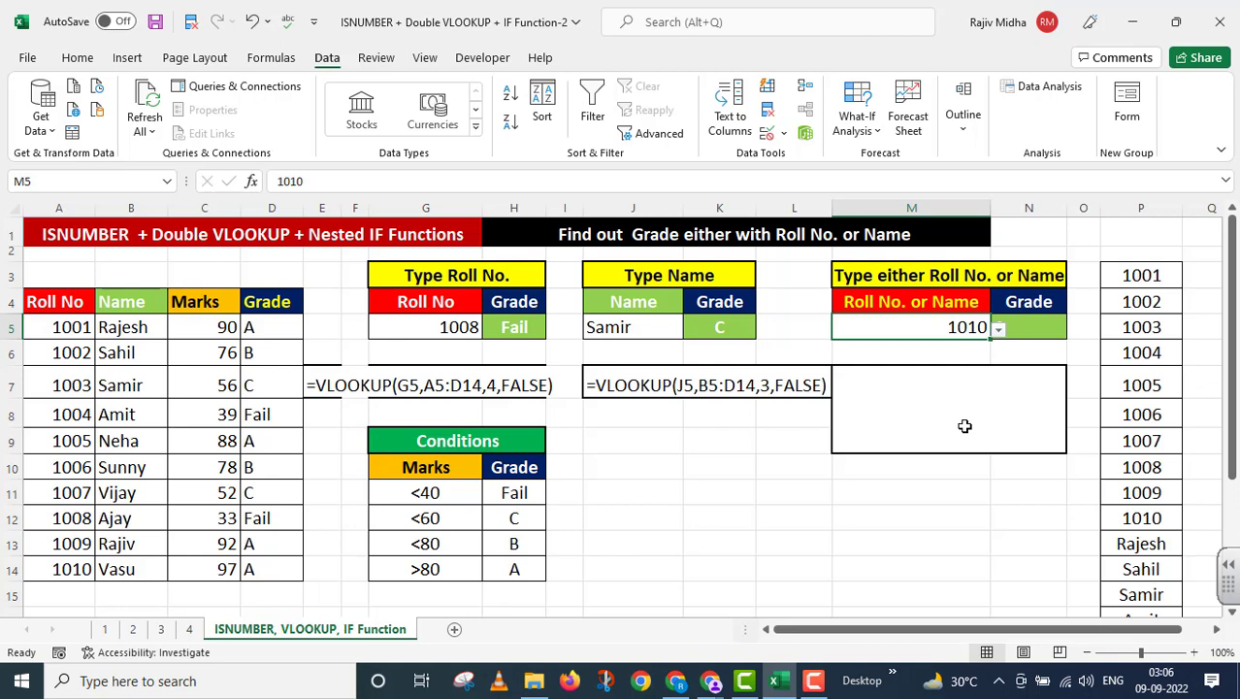
{"action": "left_click", "coordinate": [998, 329]}
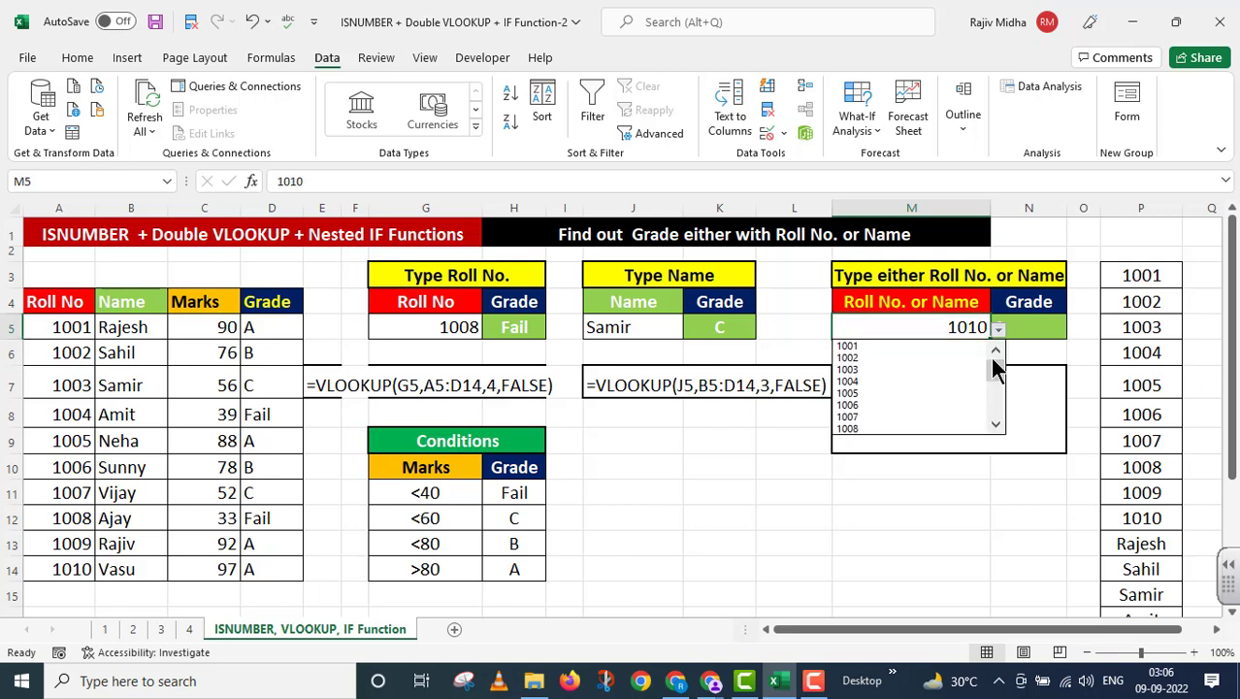
{"action": "left_click", "coordinate": [844, 346]}
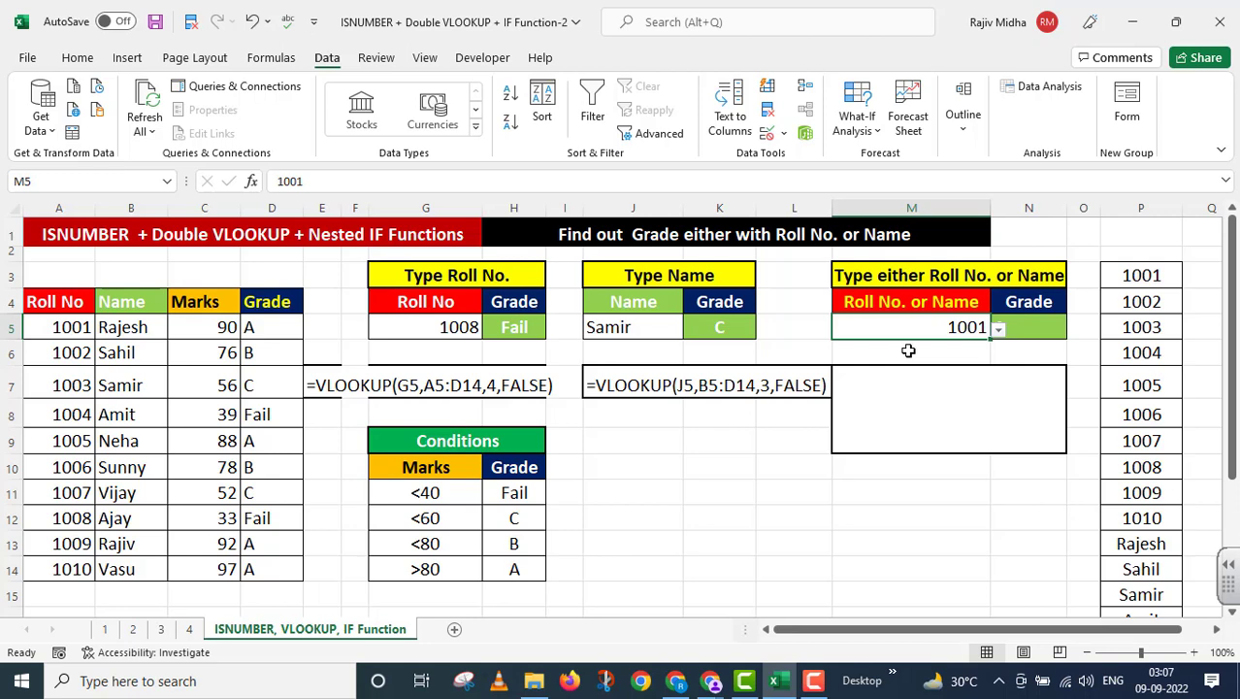
Choose roll number 1002 in the M5 dropdown to test the N5 grade lookup.
{"action": "left_click", "coordinate": [908, 351]}
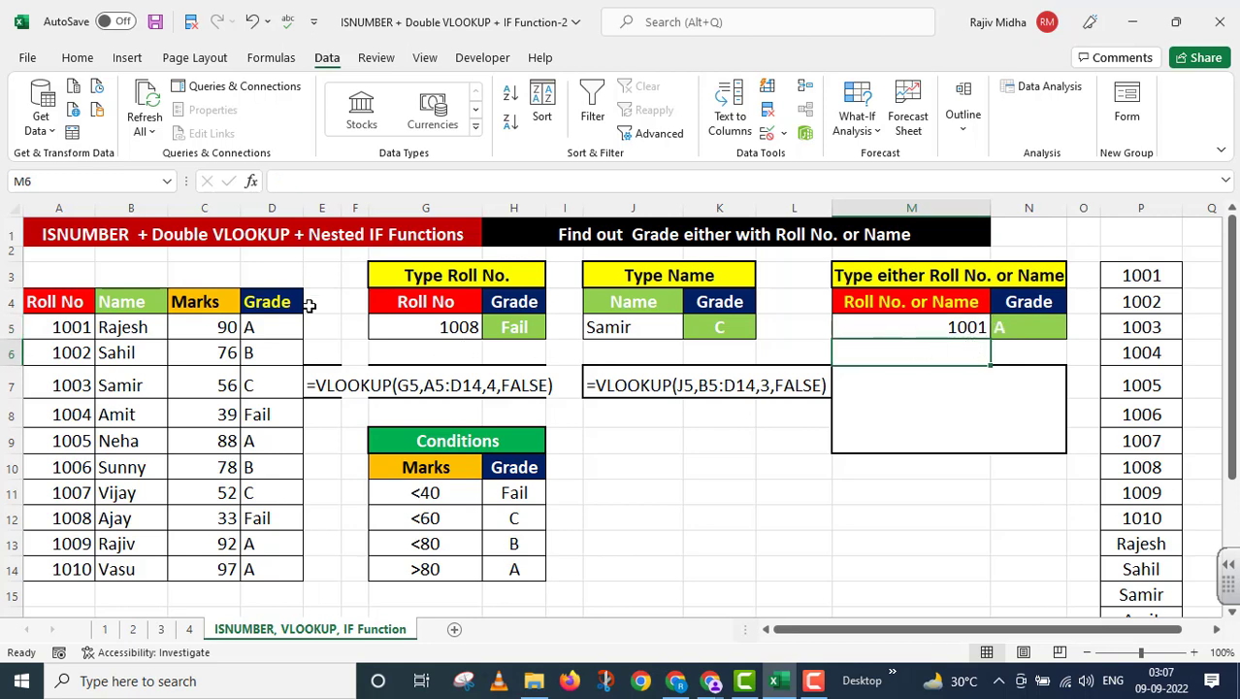
{"action": "left_click", "coordinate": [975, 329]}
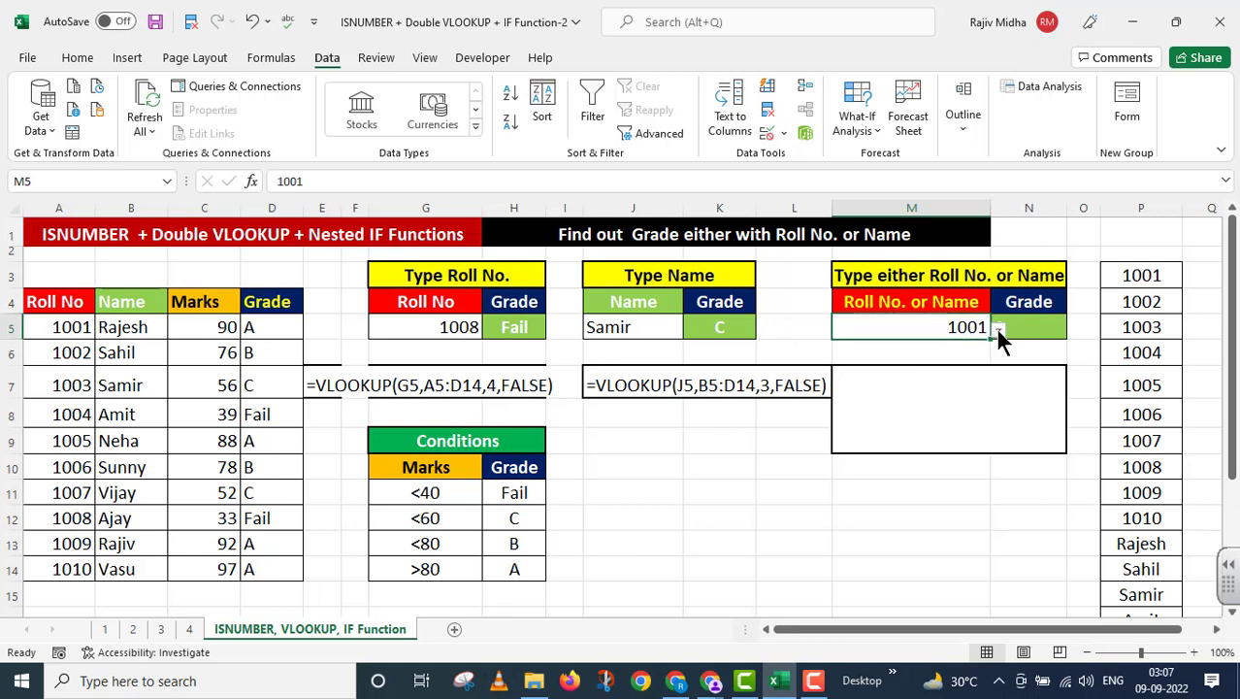
{"action": "left_click", "coordinate": [998, 329]}
{"action": "left_click", "coordinate": [868, 357]}
{"action": "key", "text": "Return"}
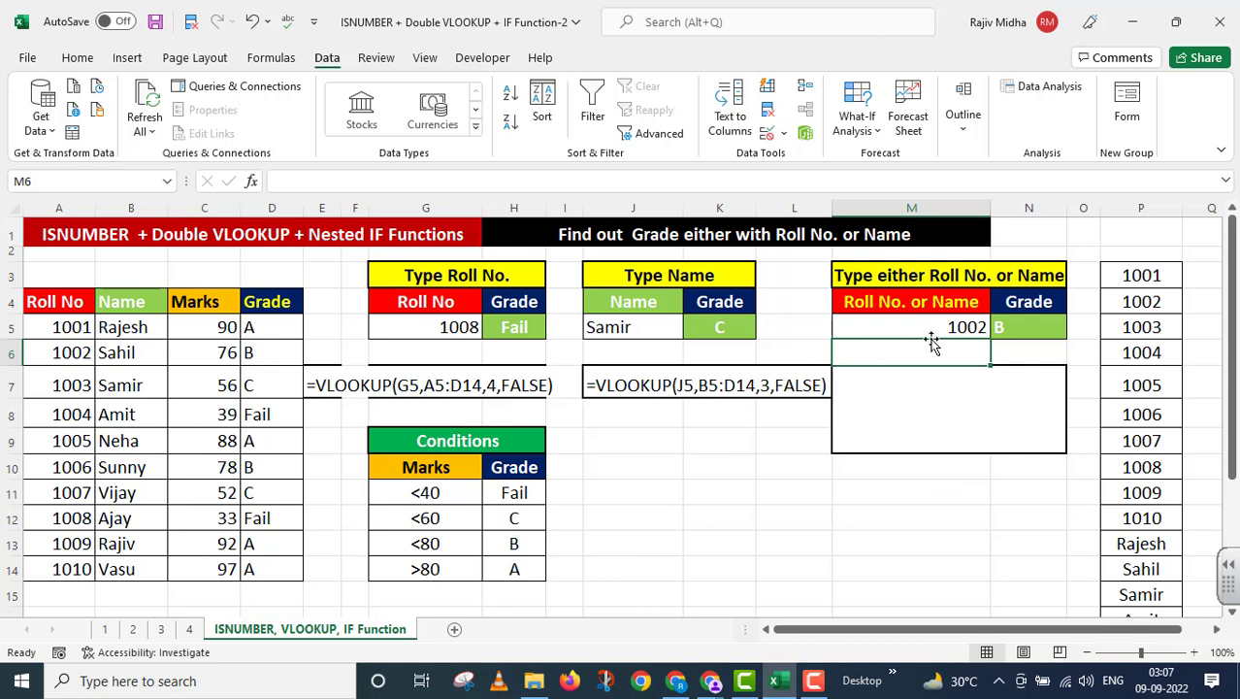
Copy the full IF formula from N5 and paste it as apostrophe-prefixed text into the bordered box at M7.
{"action": "double_click", "coordinate": [1035, 329]}
{"action": "left_click_drag", "start_coordinate": [1035, 329], "coordinate": [703, 318]}
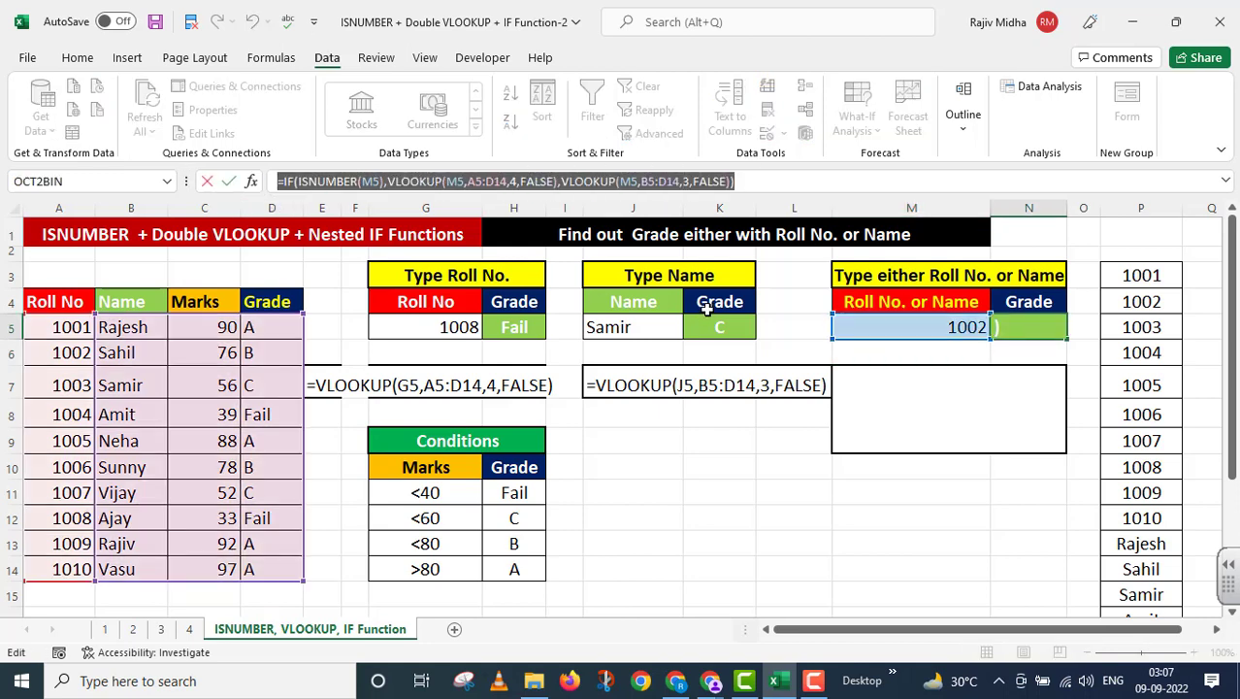
{"action": "key", "text": "Return"}
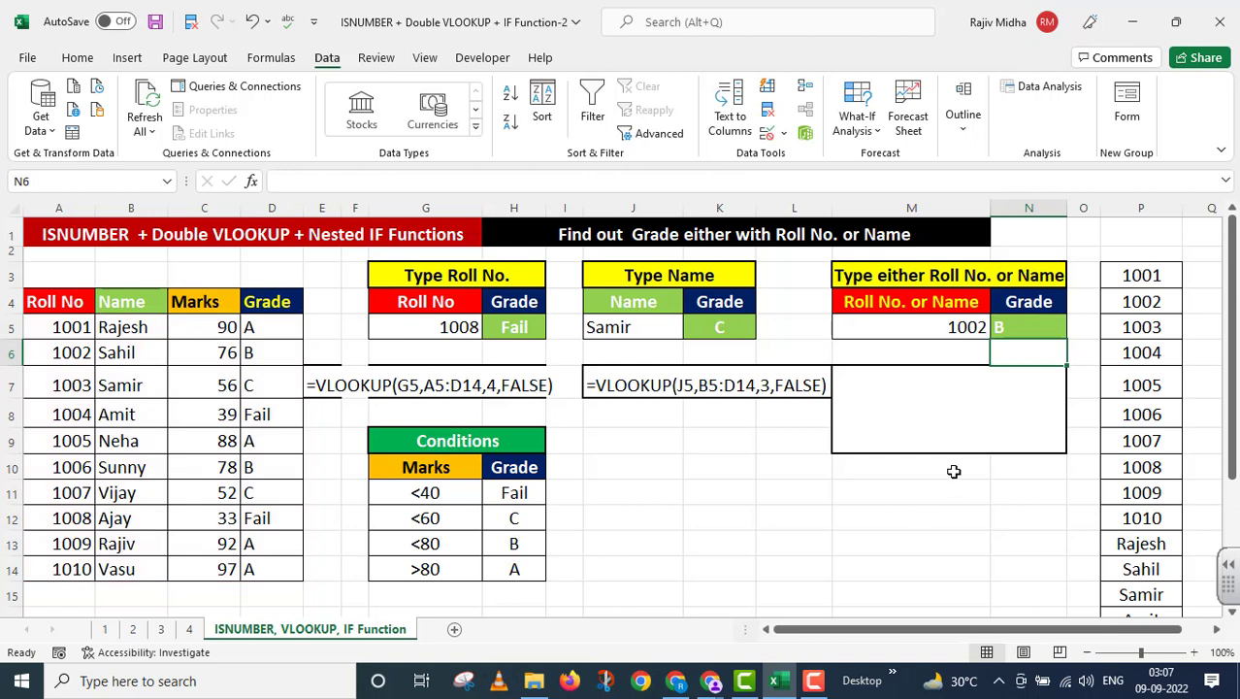
{"action": "left_click", "coordinate": [852, 377]}
{"action": "type", "text": "'"}
{"action": "key", "text": "ctrl+v"}
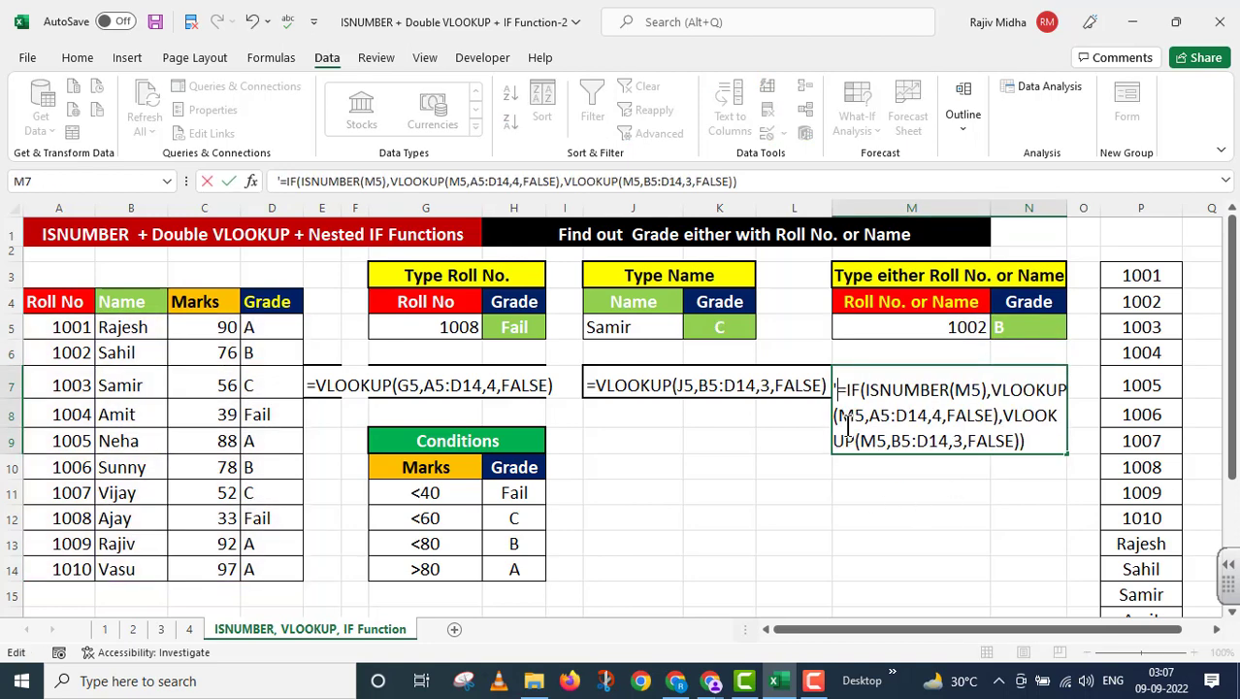
{"action": "left_click", "coordinate": [978, 513]}
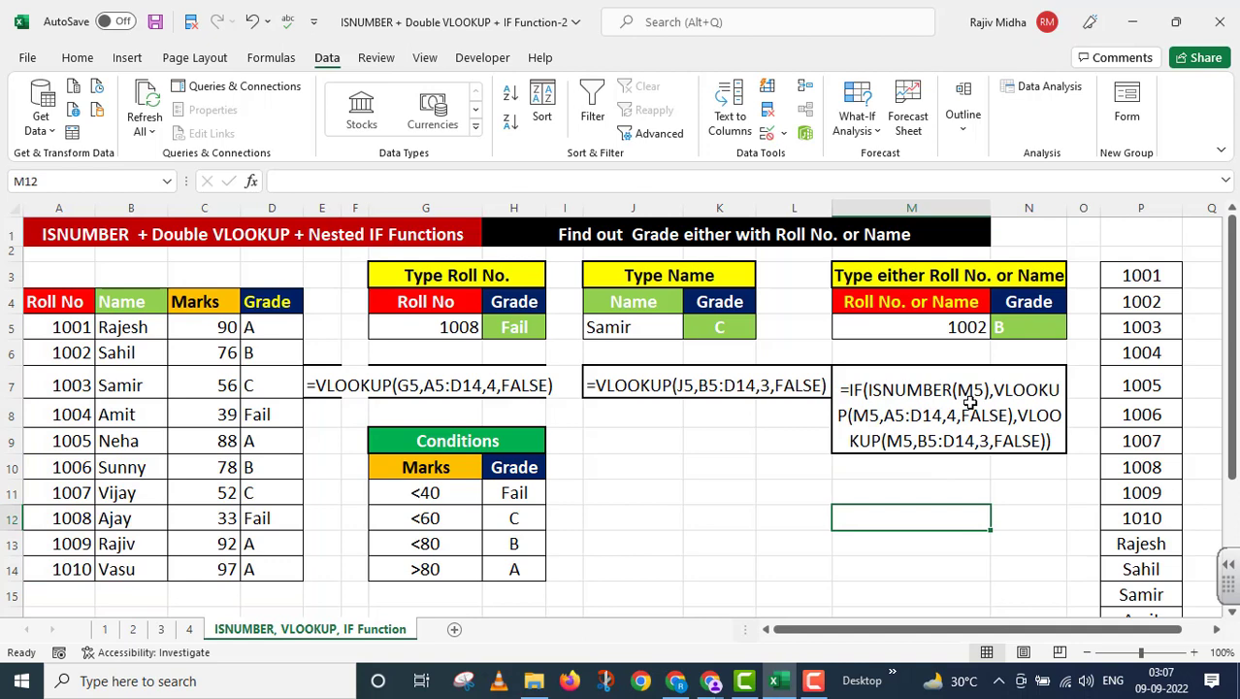